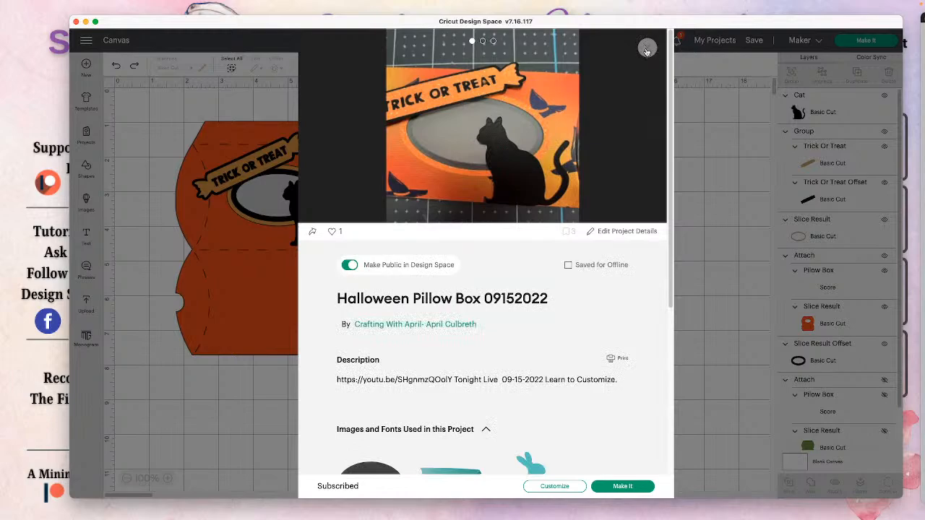
- Close the project details, unhide the attached green pillow box, and move it level with the orange box, at about X 9.08, Y 1
click(647, 49)
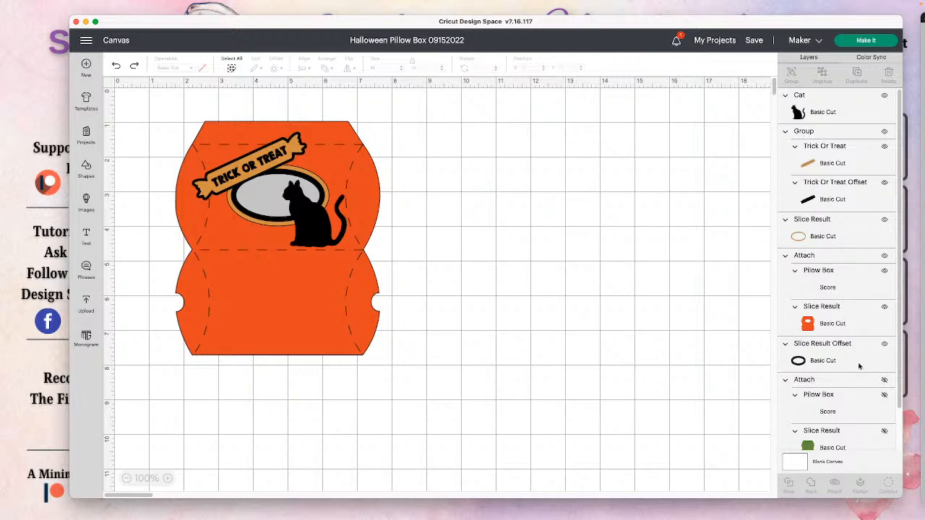
scroll(837, 387, down, 1)
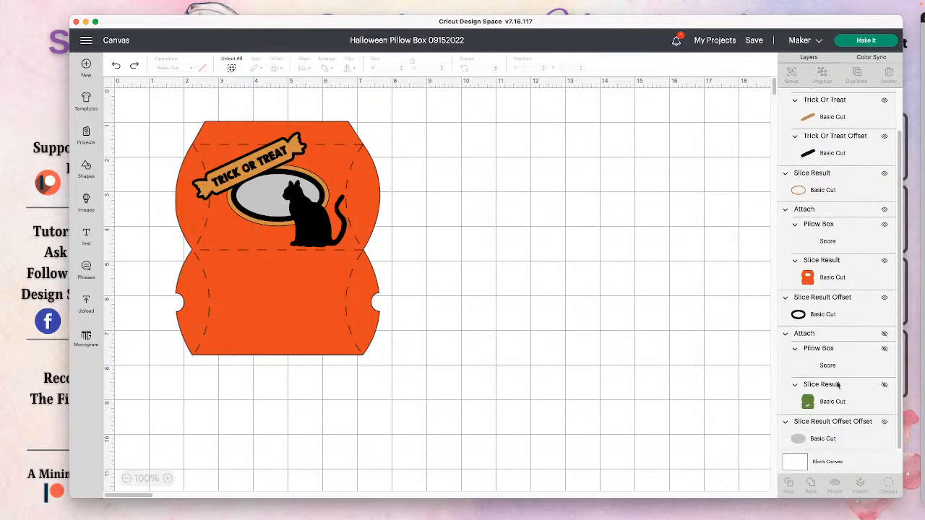
click(885, 336)
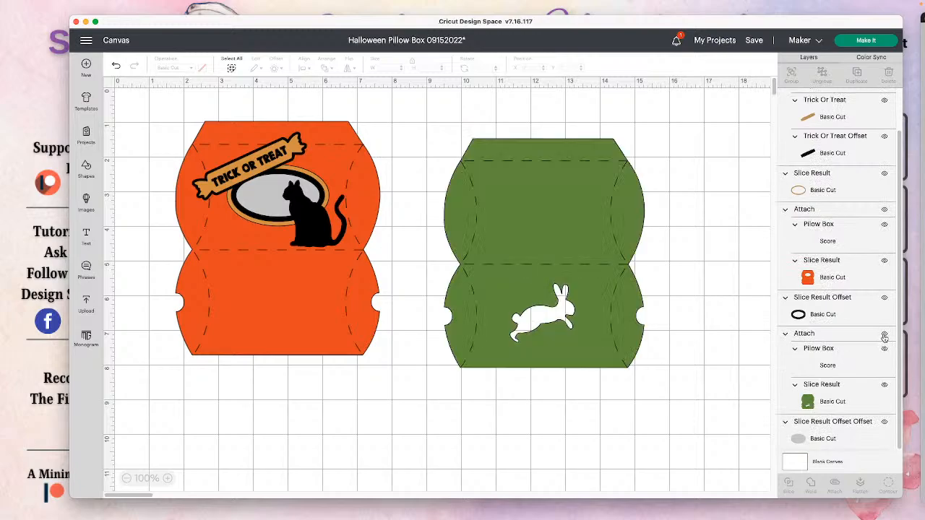
drag(574, 235, 561, 217)
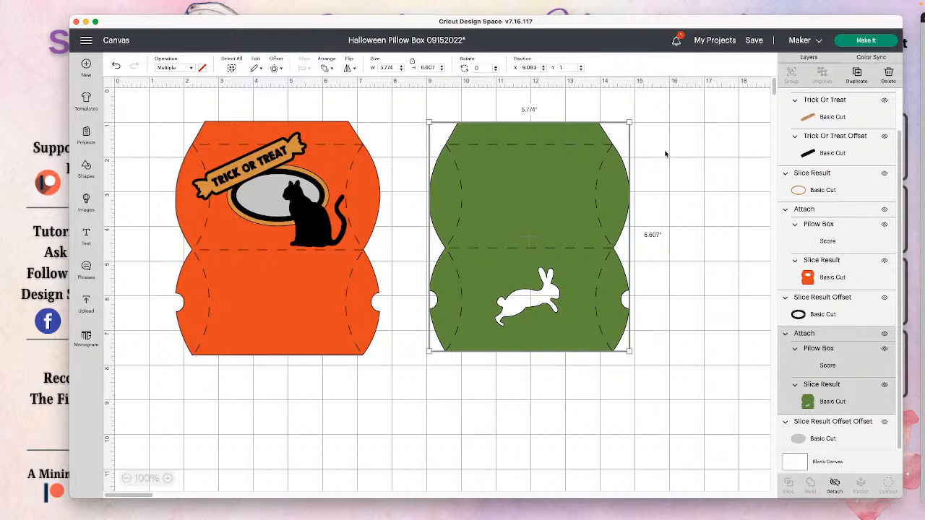
- Review the description and the images used in the Halloween pillow box project's details
click(454, 42)
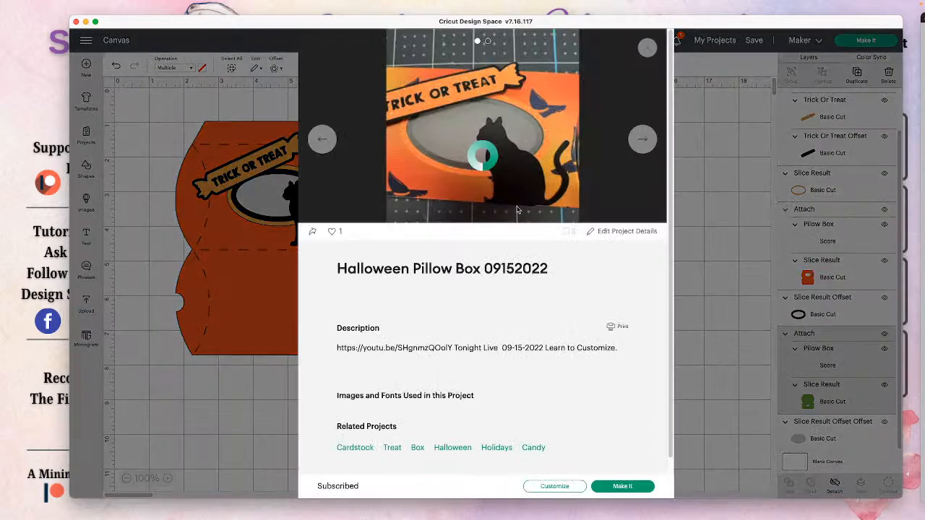
scroll(523, 214, down, 5)
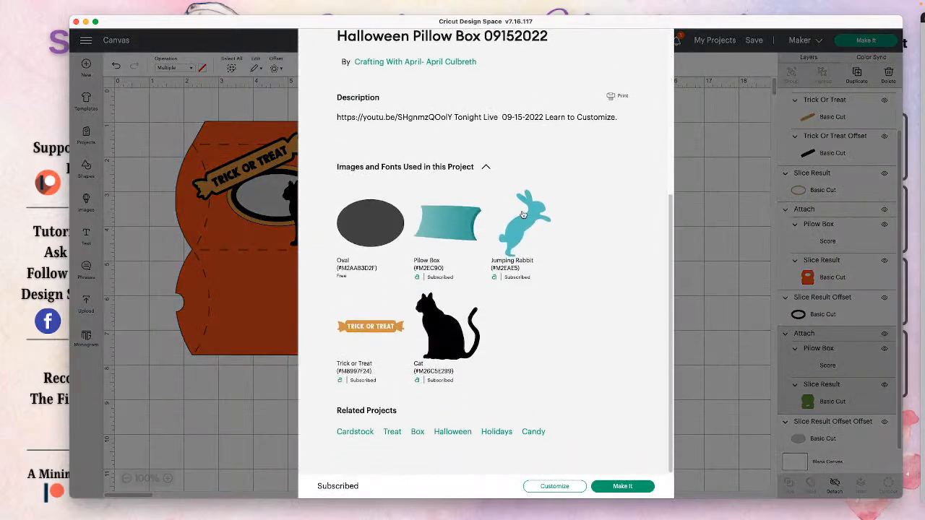
scroll(523, 214, up, 5)
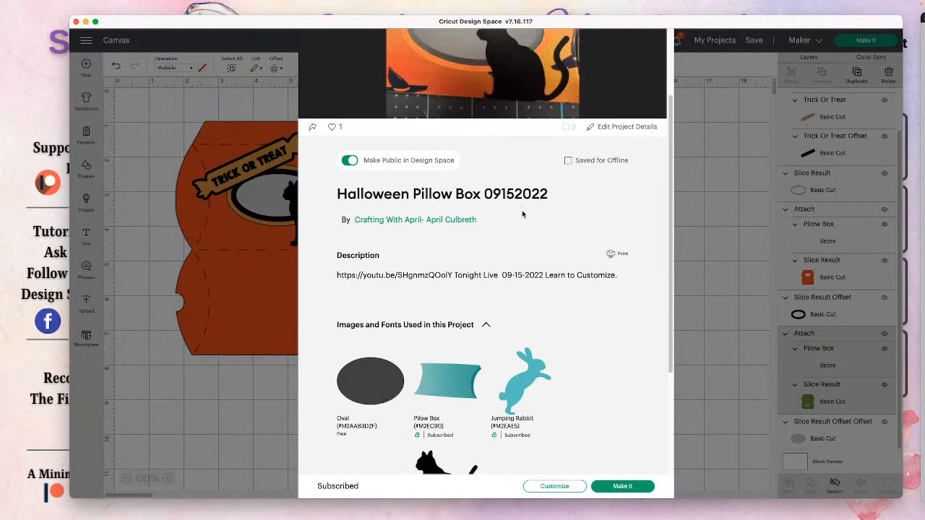
scroll(539, 341, down, 5)
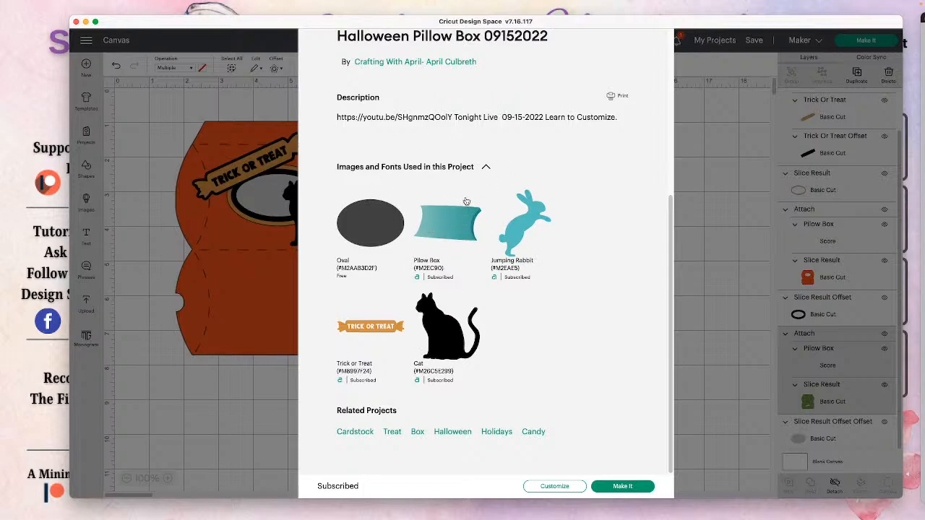
scroll(643, 220, up, 5)
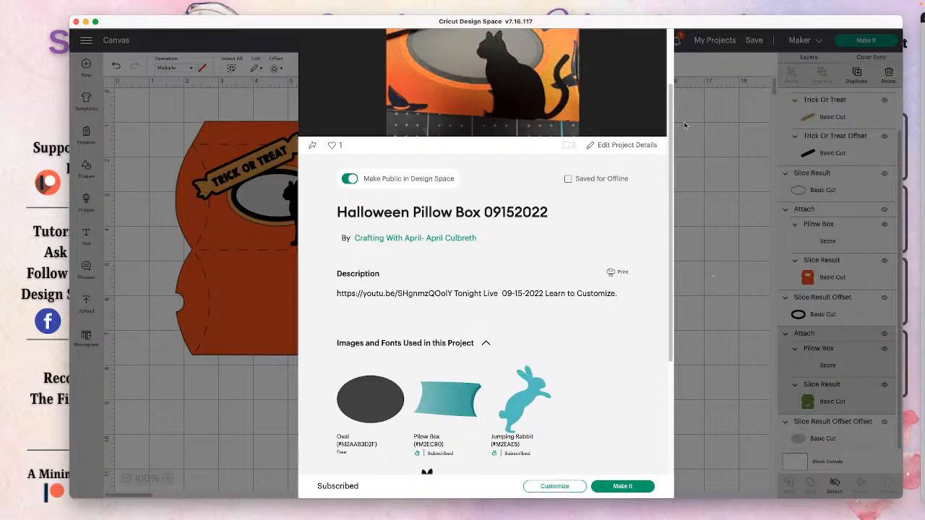
scroll(587, 156, up, 3)
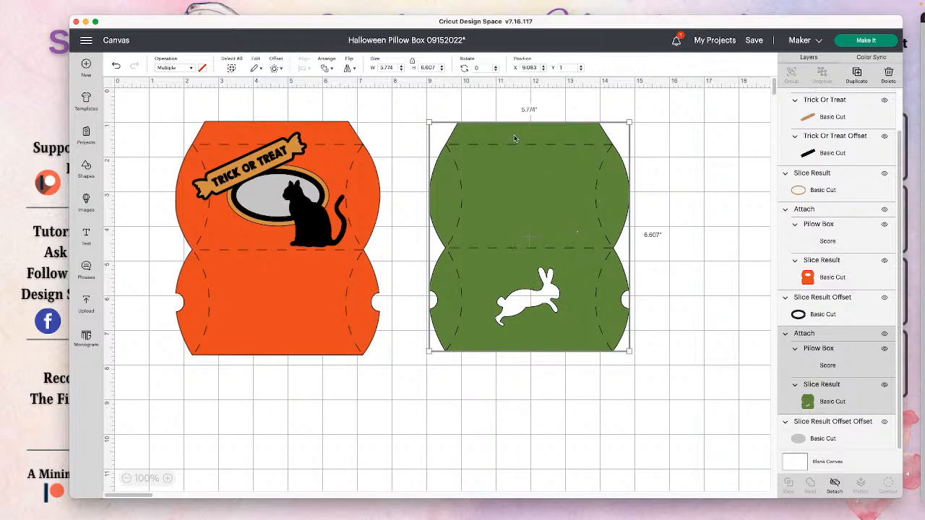
- Compare the two pillow boxes' sizes and set the green box's height to 6.75 in to match the orange one
click(364, 165)
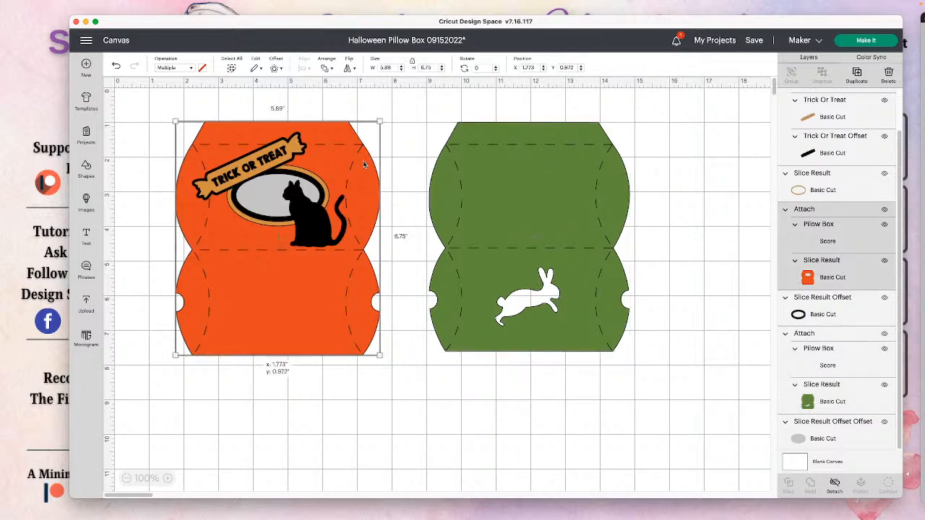
click(474, 128)
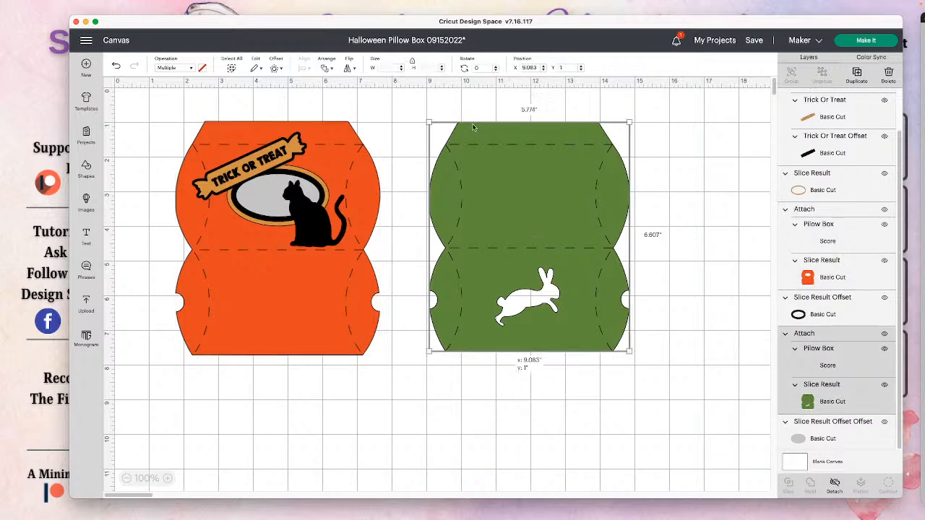
click(364, 163)
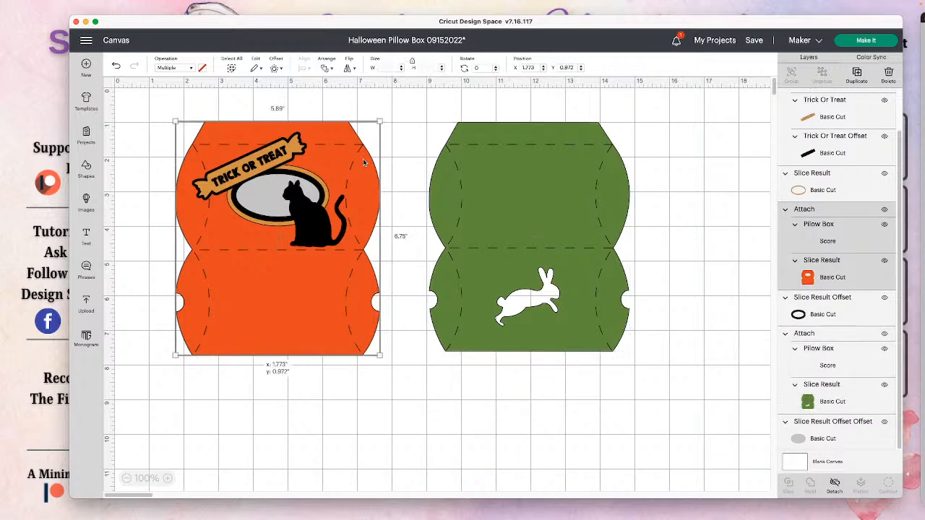
click(428, 67)
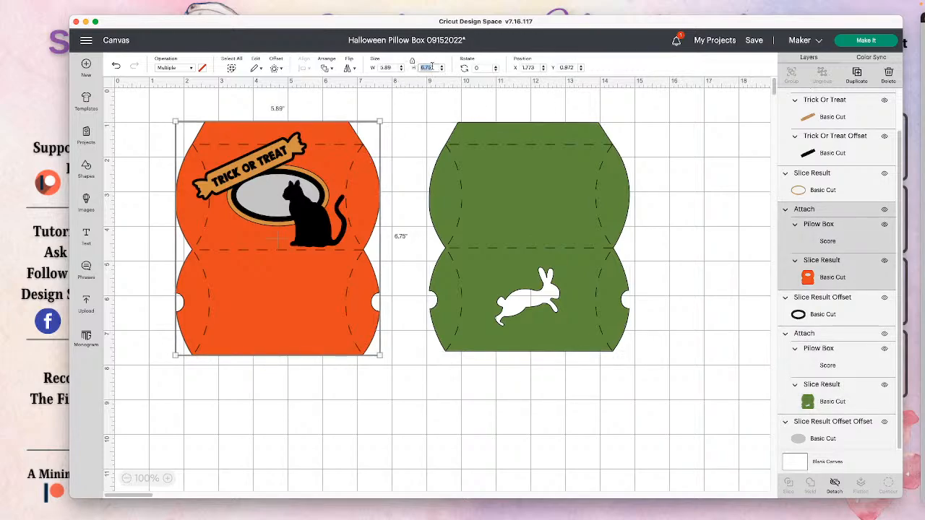
click(536, 158)
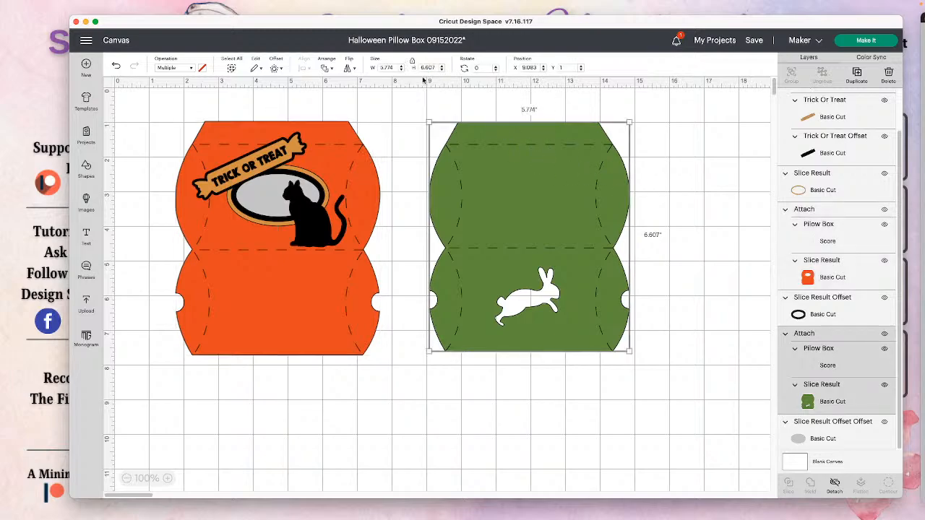
click(418, 68)
text(6.75)
key(Return)
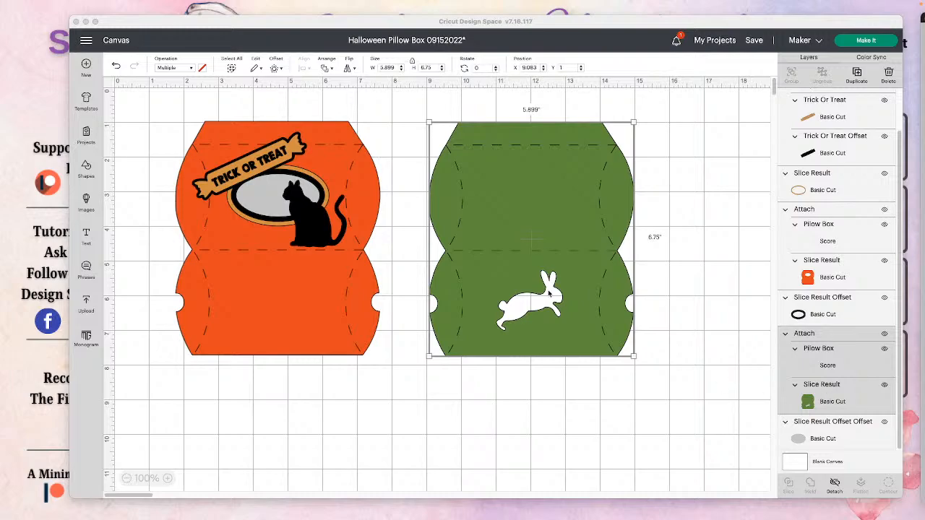
- Detach the green pillow box from its score lines and hide the rabbit cutout with Contour
click(836, 484)
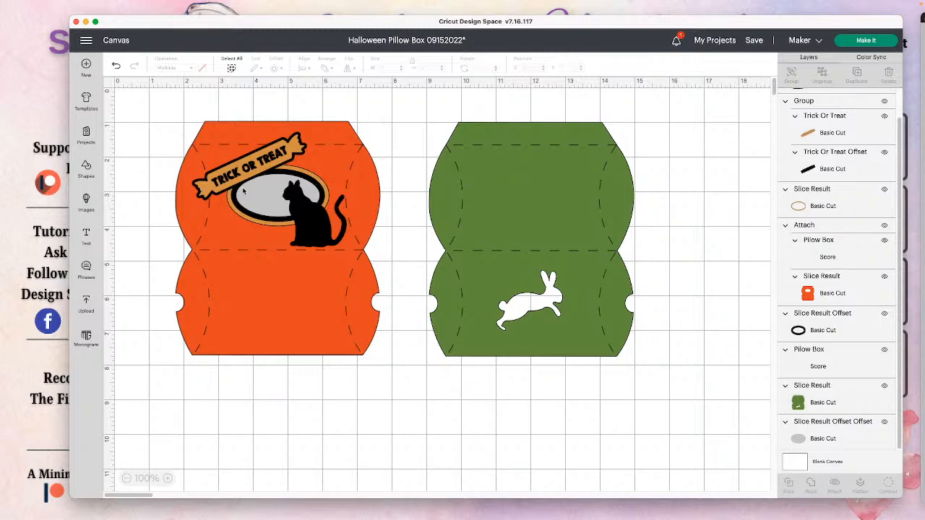
click(543, 313)
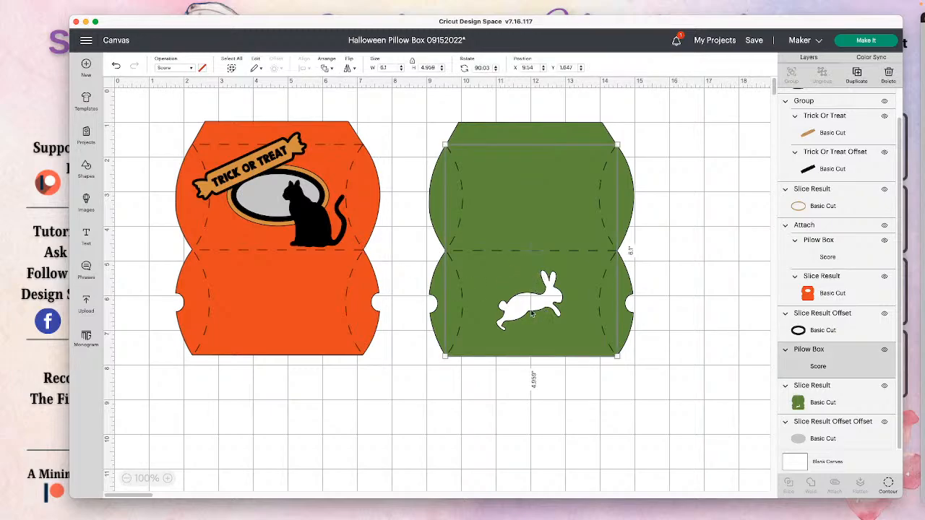
click(562, 136)
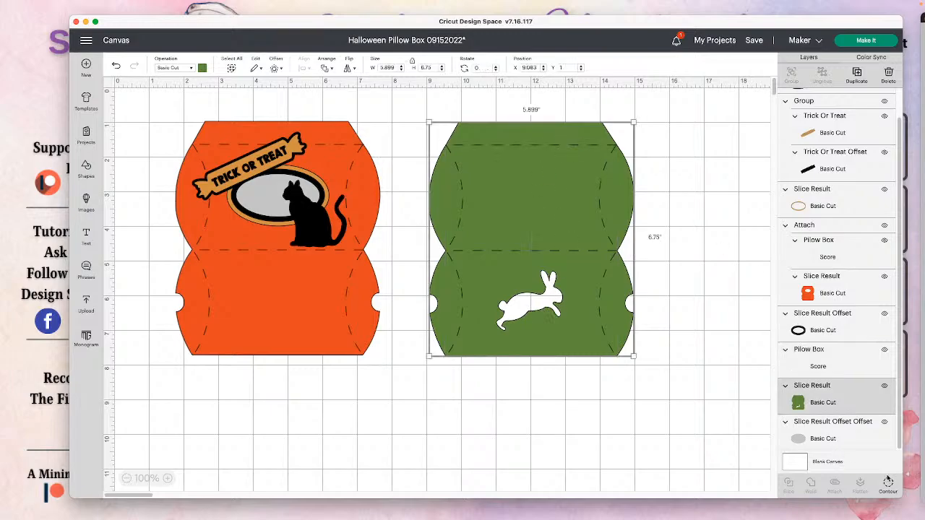
click(889, 483)
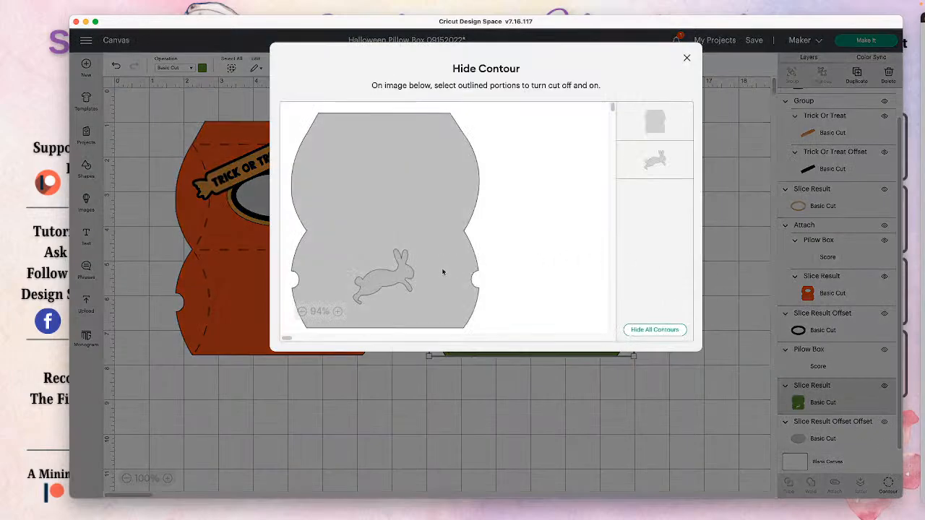
click(403, 277)
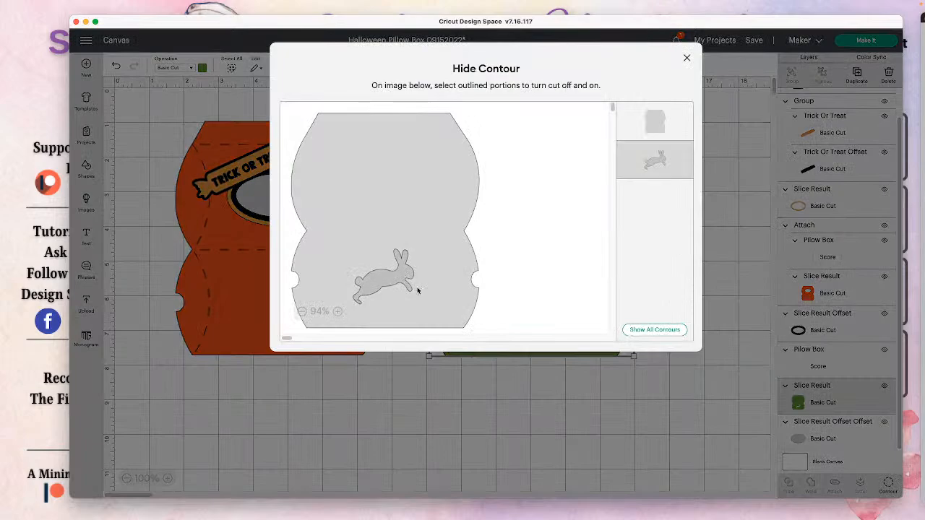
click(600, 423)
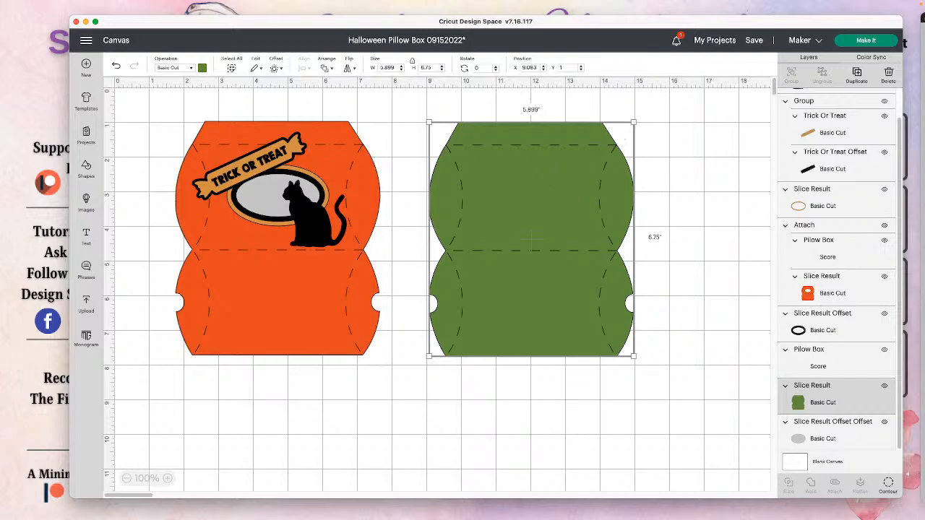
- Add an oval on the green box's upper panel and stretch it to about 2.94 × 1.39 in
key(super+Tab)
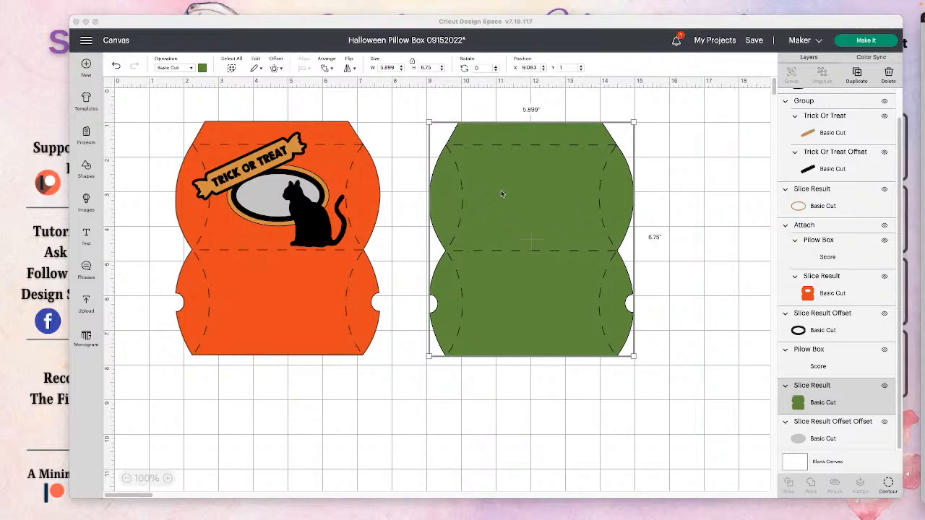
click(86, 171)
click(250, 240)
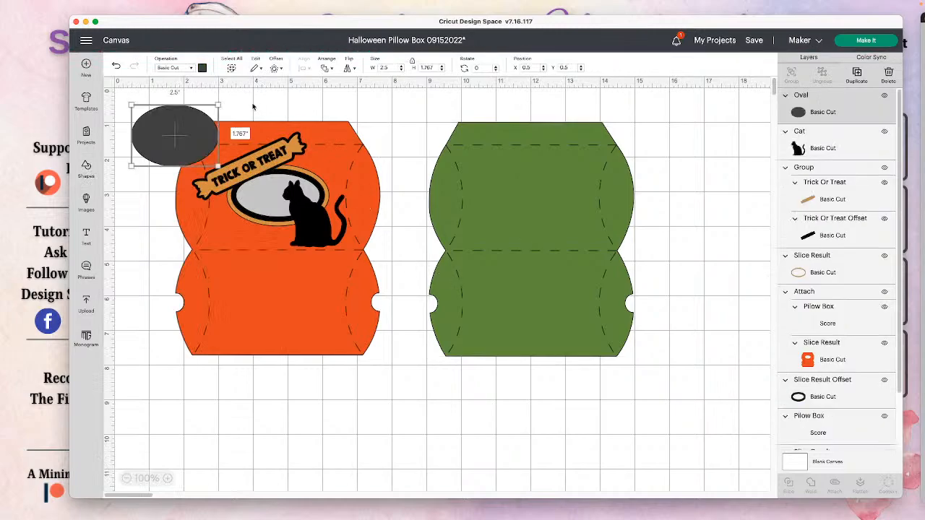
drag(191, 130, 548, 192)
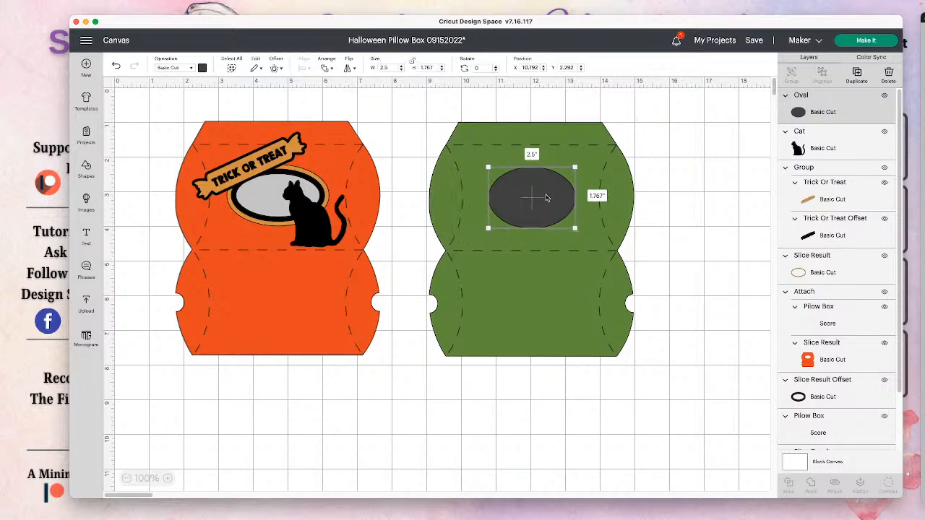
drag(575, 228, 552, 205)
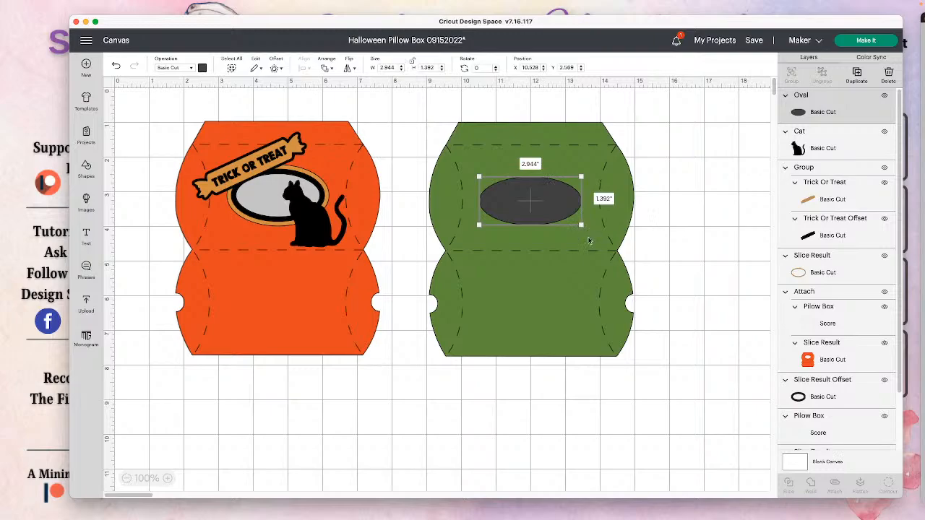
click(715, 188)
drag(537, 213, 532, 203)
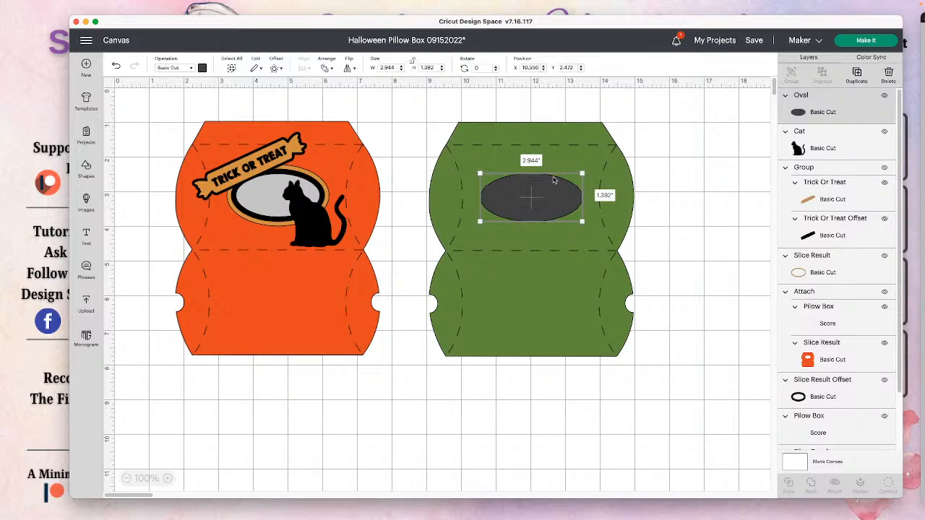
- Attach the score lines to the green pillow box and send it to the back, behind the oval
drag(697, 202, 455, 190)
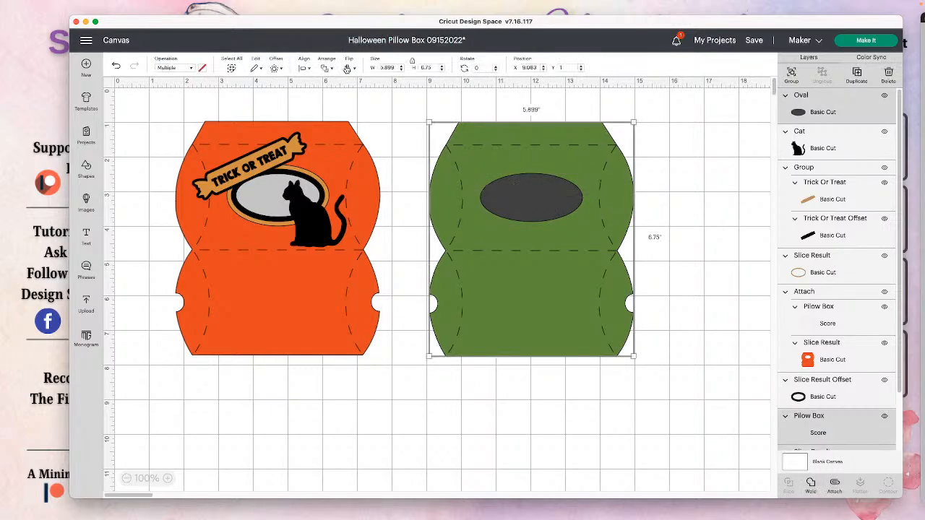
click(724, 200)
drag(689, 181, 598, 144)
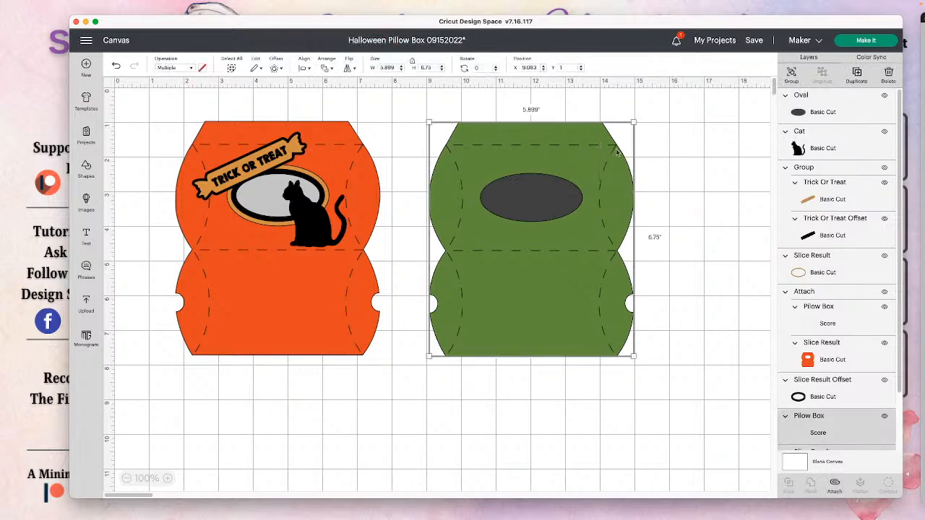
click(835, 483)
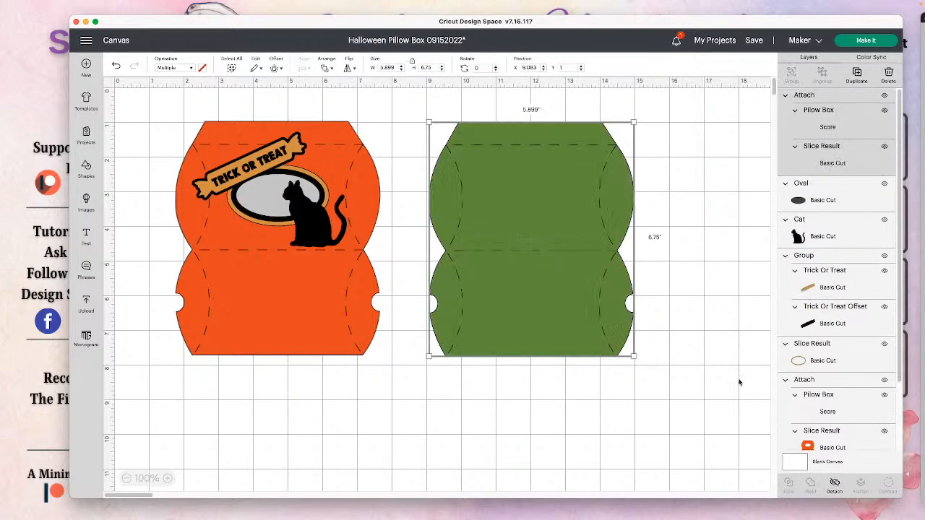
click(326, 68)
click(354, 105)
- Center the oval on the green box and move it up onto the upper panel, at about X 10.49, Y 2.44
drag(702, 221, 414, 98)
click(305, 68)
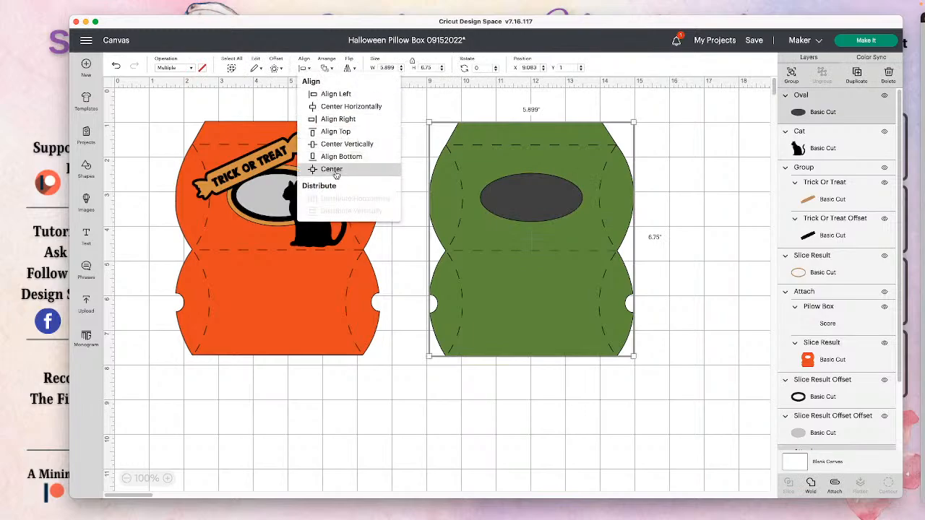
click(337, 170)
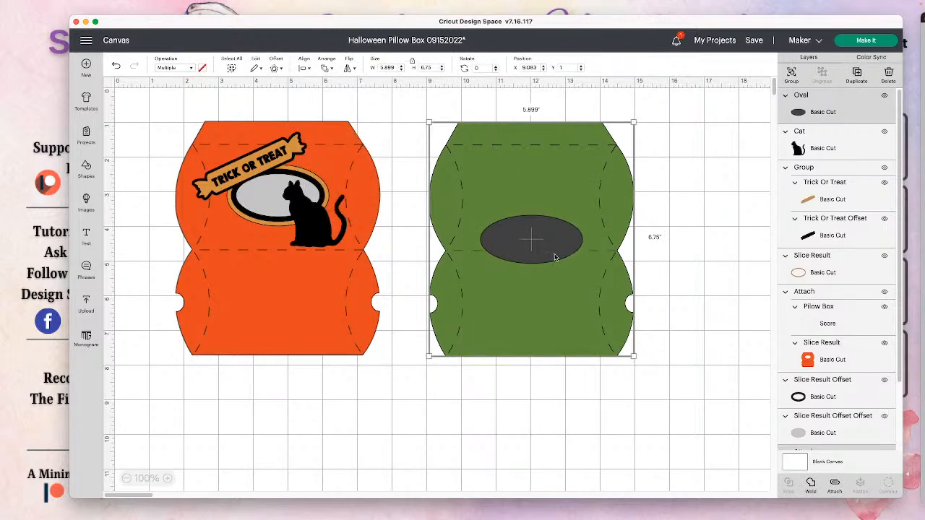
click(663, 251)
drag(542, 233, 540, 186)
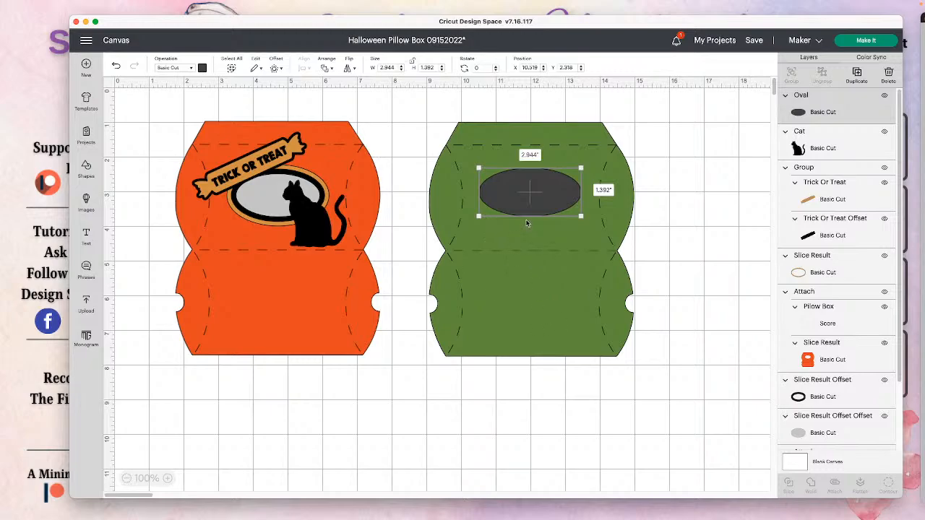
drag(549, 200, 548, 205)
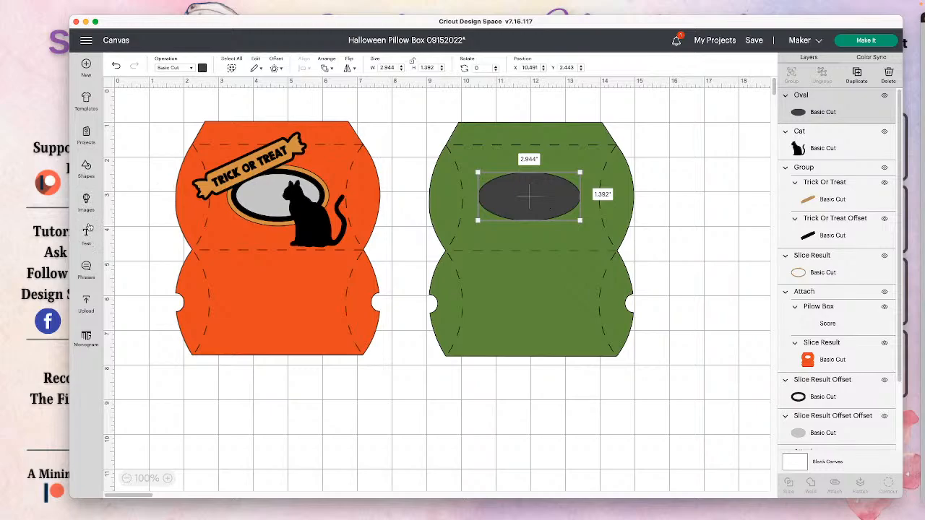
- Add a square on the green box's upper panel and scale it to about 3.07 in to span between the horizontal score lines
click(87, 173)
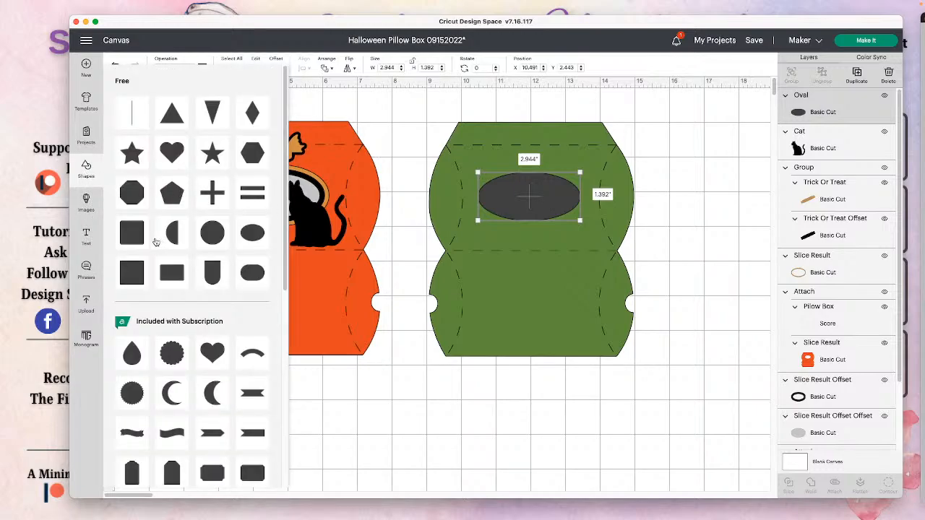
click(137, 269)
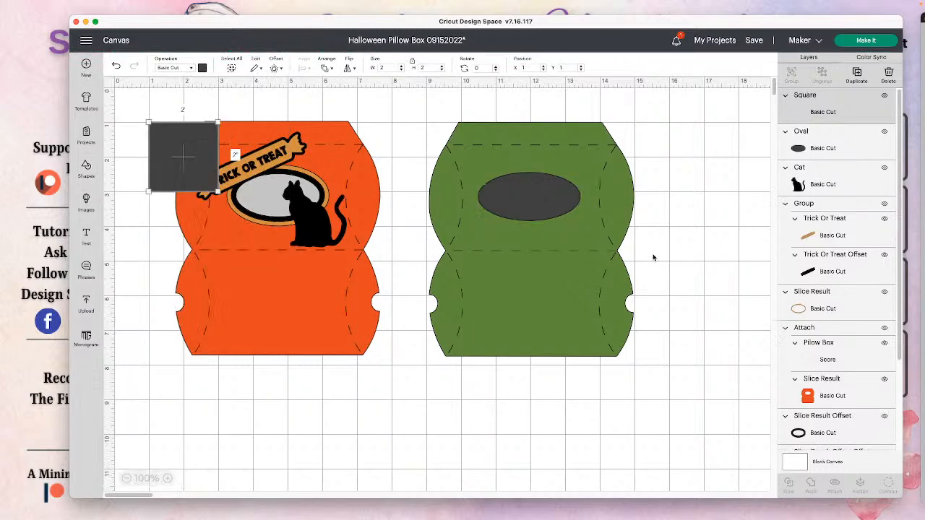
drag(201, 155, 540, 176)
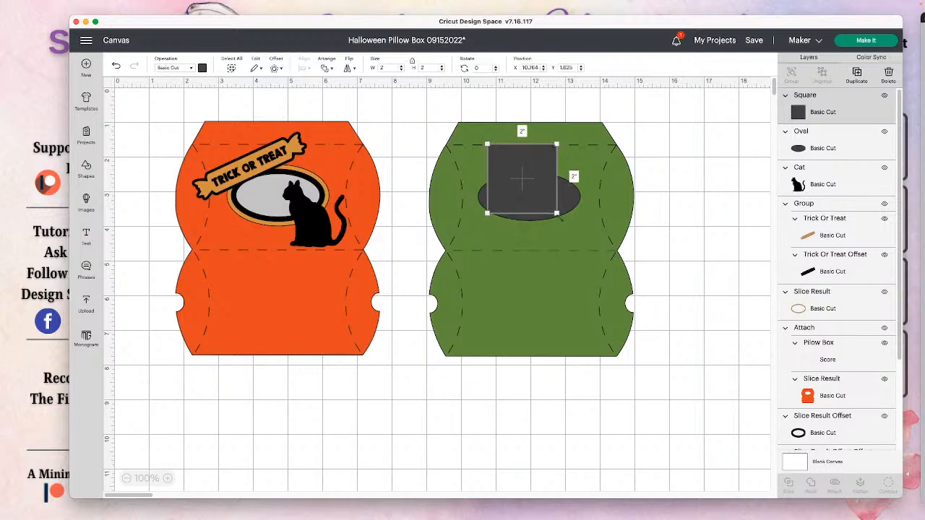
drag(556, 213, 593, 250)
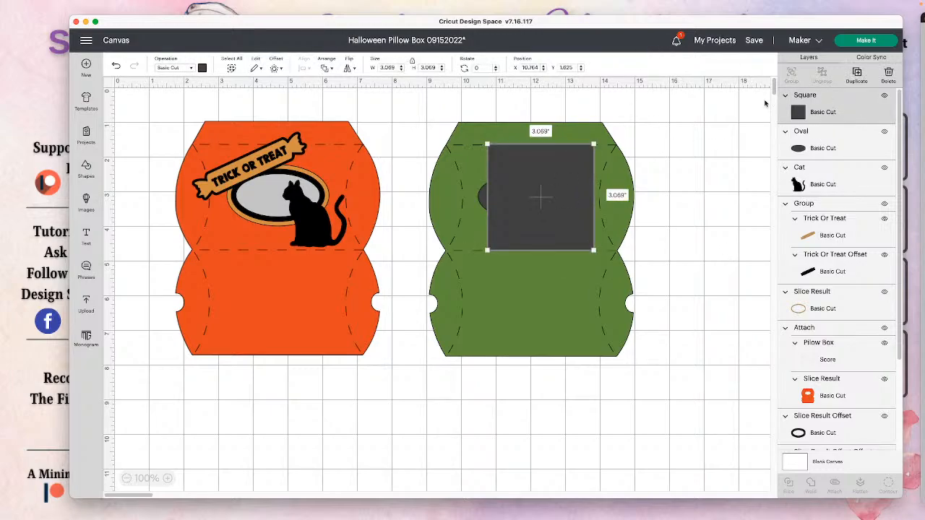
- Center the dark oval vertically against the helper square, then delete the square
shift+click(835, 149)
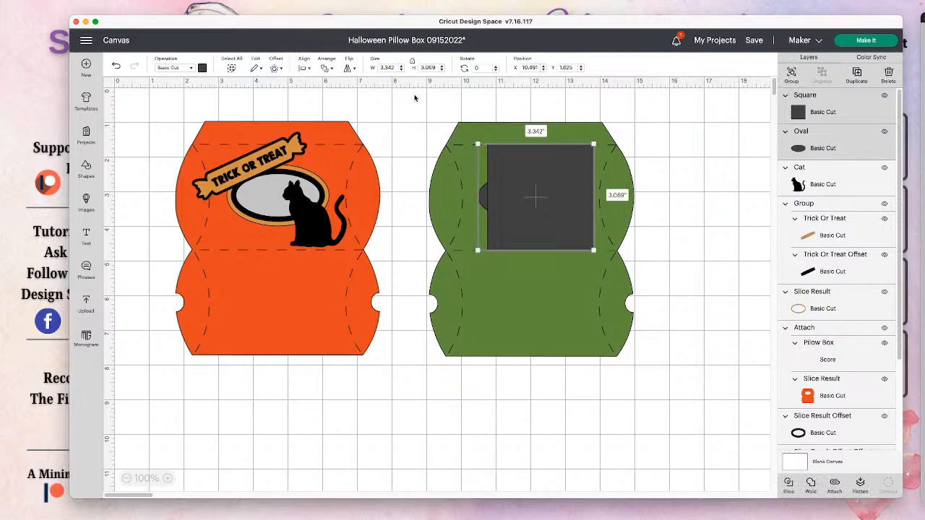
click(306, 68)
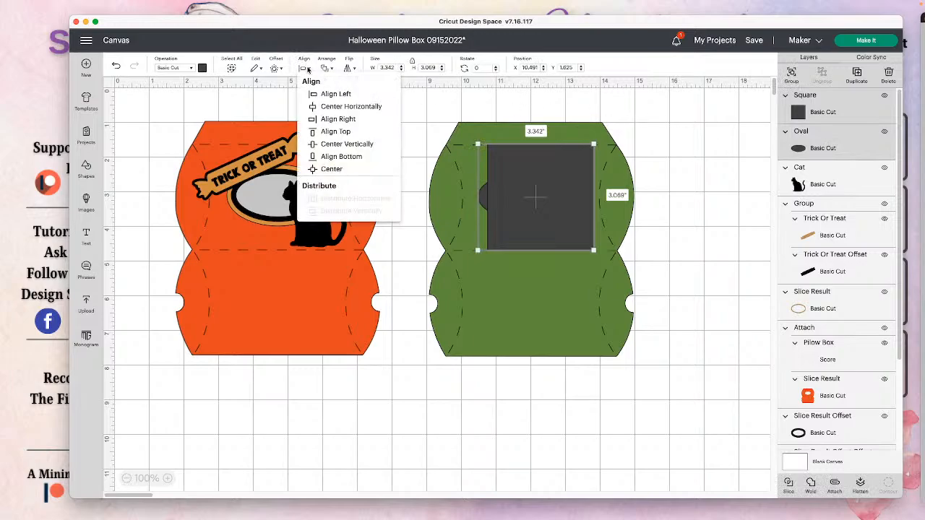
click(335, 148)
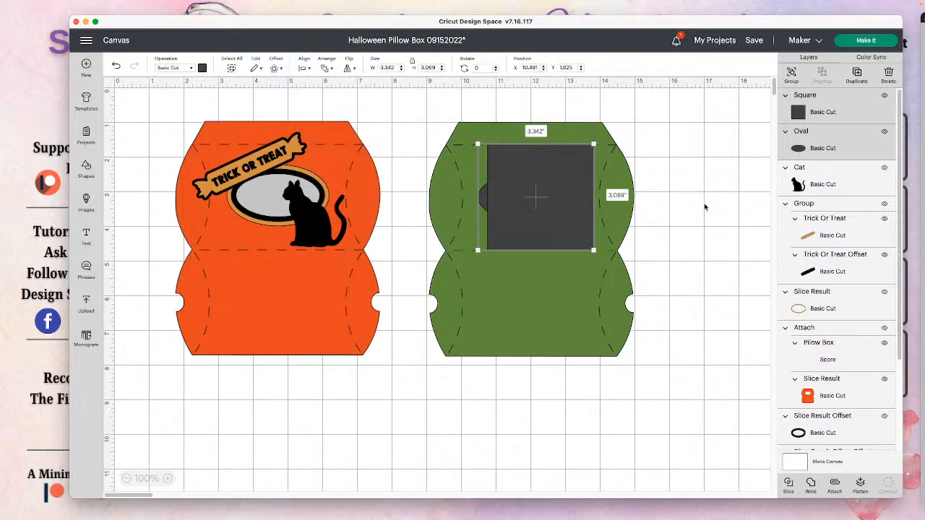
click(692, 206)
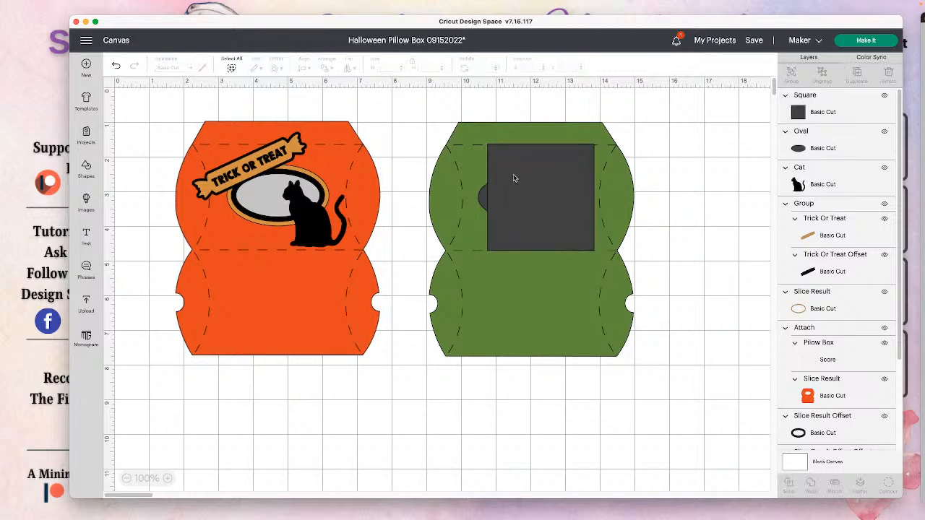
click(514, 178)
key(Delete)
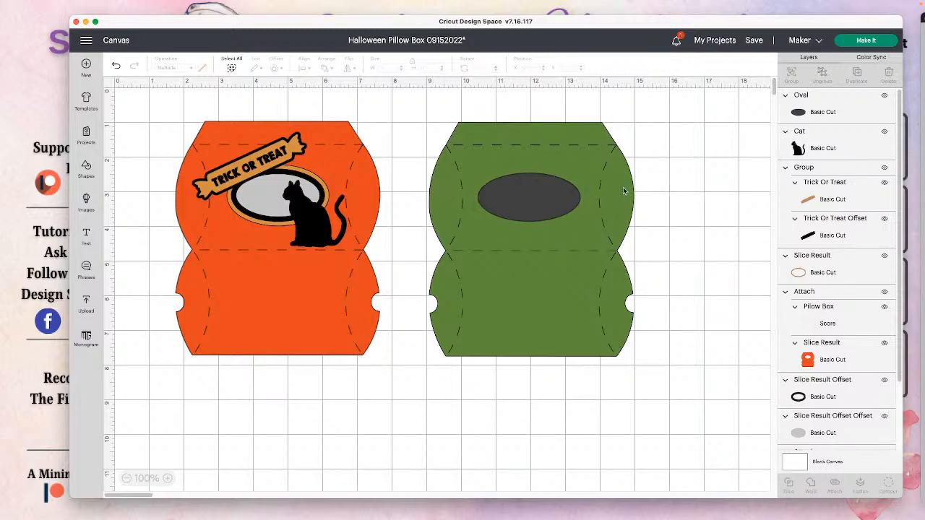
- Center the dark oval horizontally on the green pillow box
drag(684, 196, 508, 196)
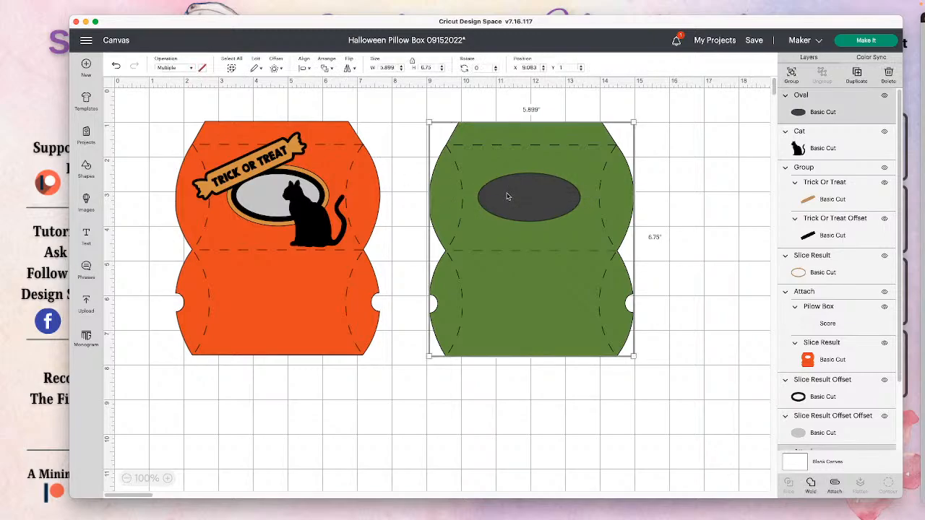
click(302, 68)
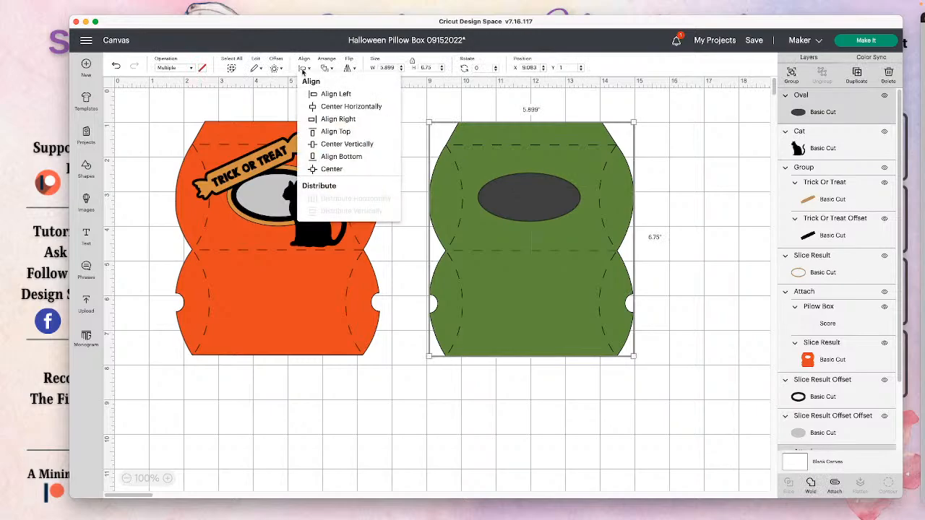
click(345, 107)
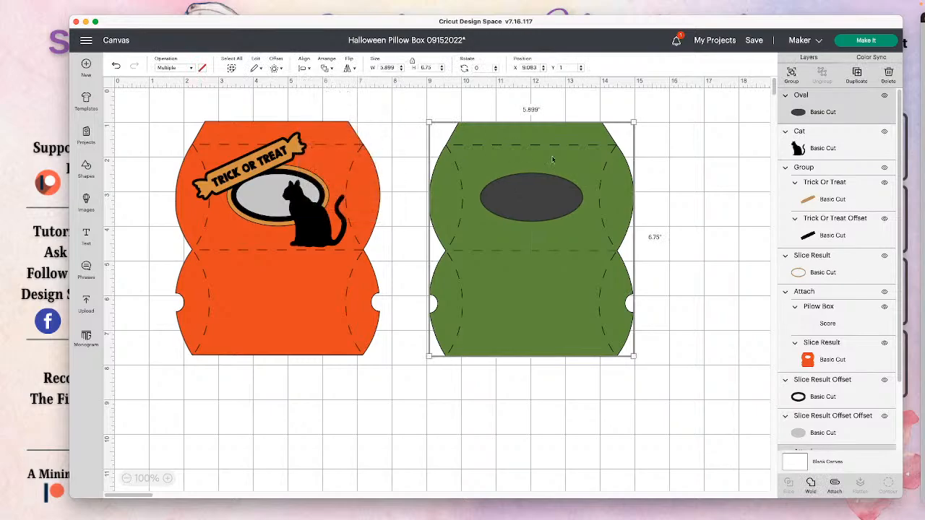
click(709, 189)
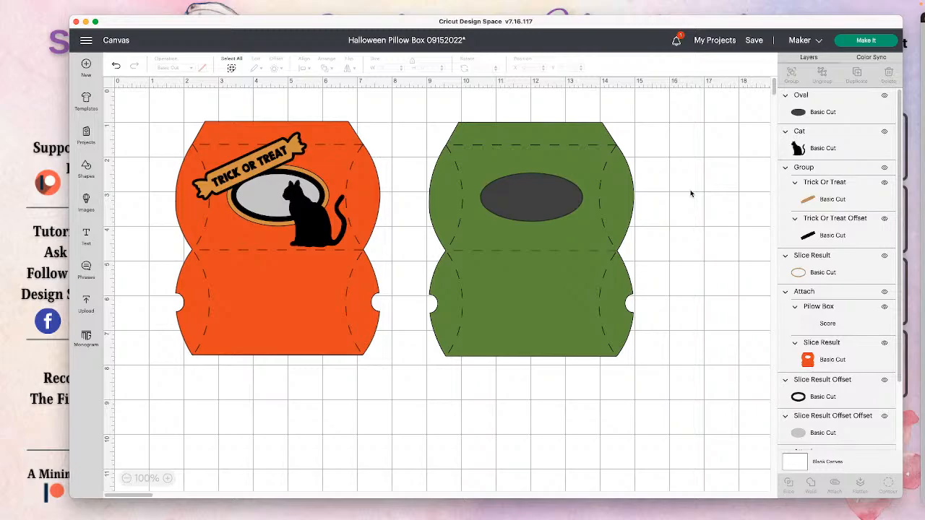
- Detach and hide the green box's score lines, and slice the oval out of the green box
click(597, 145)
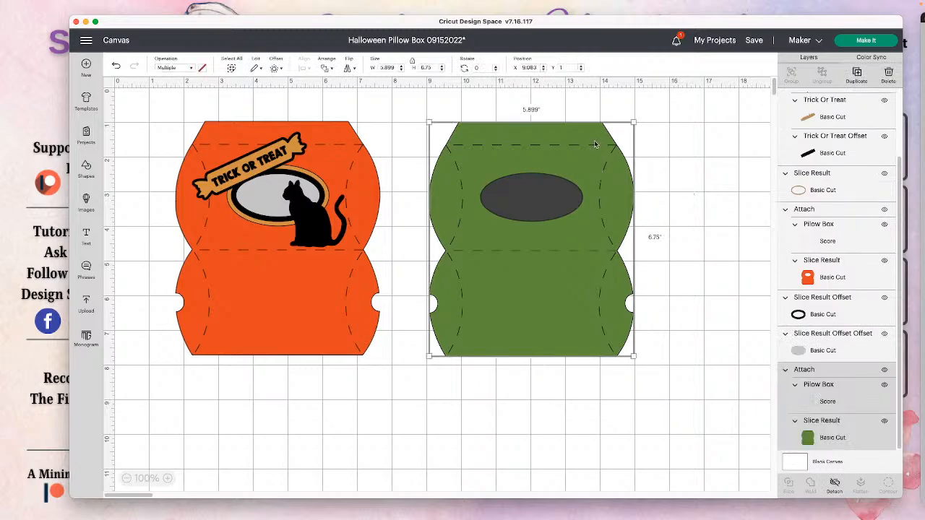
click(835, 483)
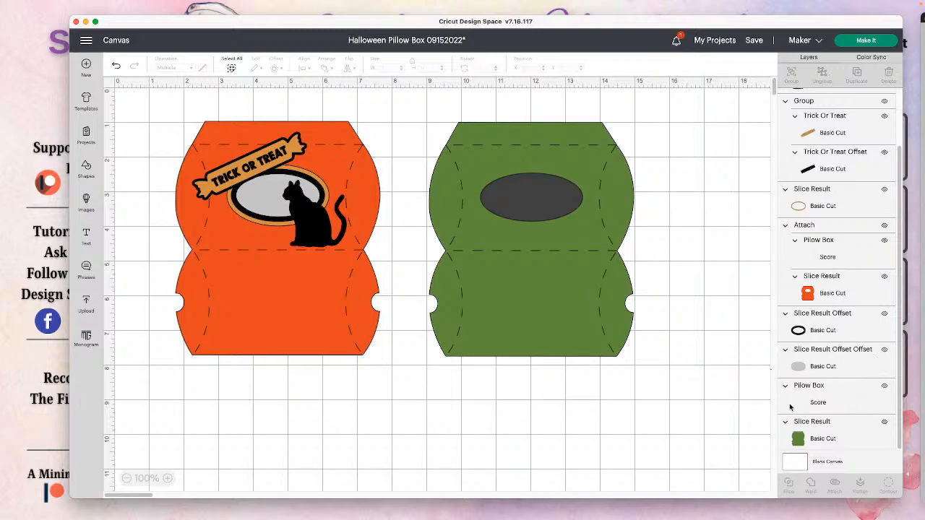
click(885, 386)
drag(691, 215, 509, 178)
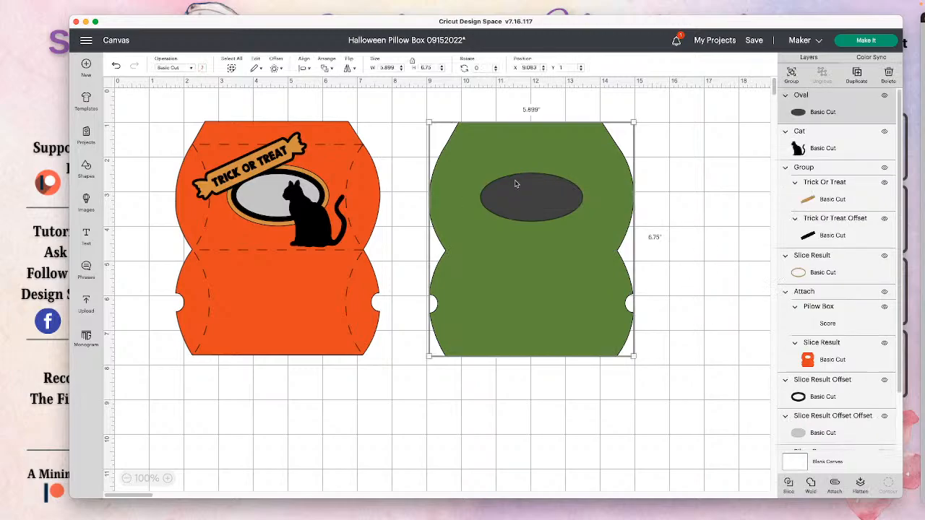
click(788, 484)
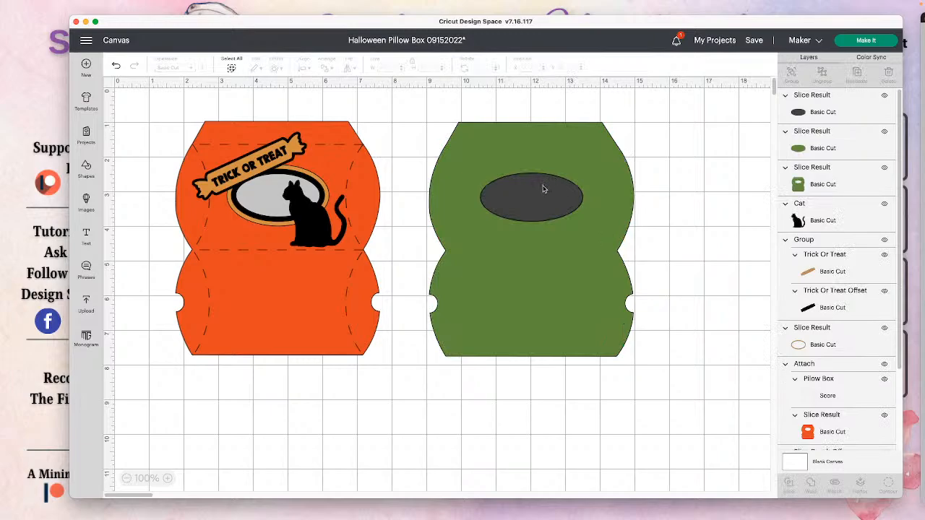
- Delete the leftover dark and green oval slice pieces to open the green box's window
click(542, 196)
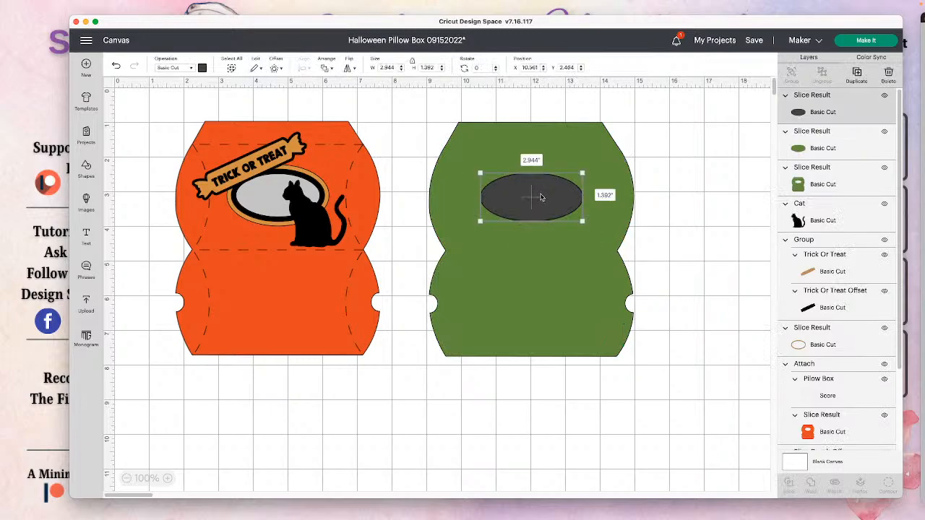
click(889, 74)
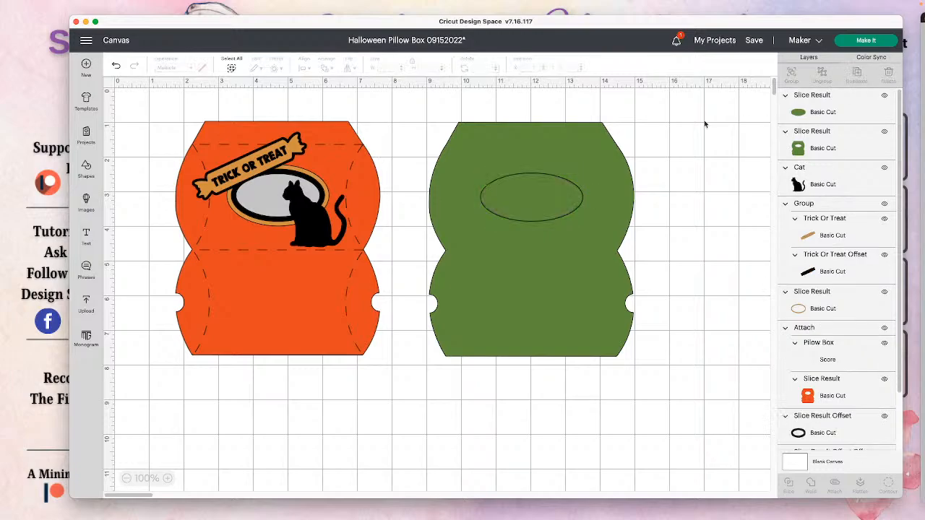
click(545, 197)
key(Delete)
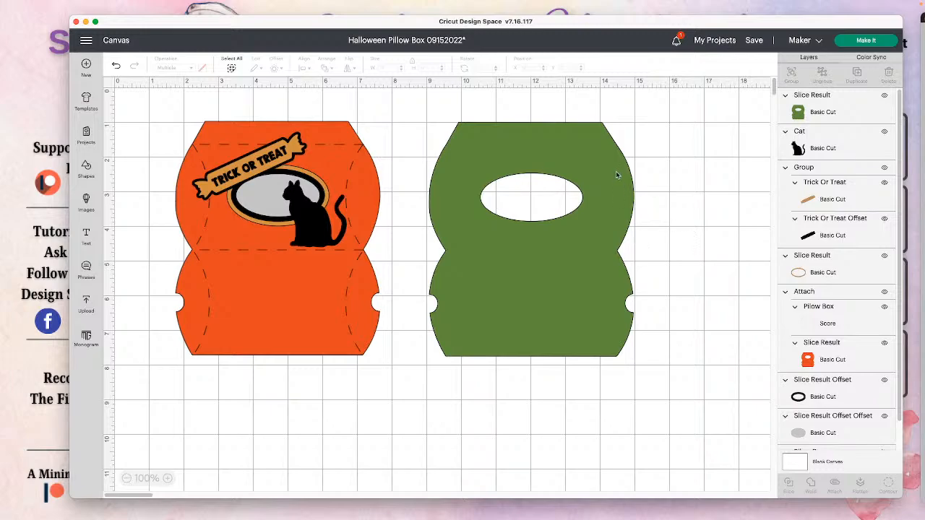
- Send the sliced green box to the back of the layer order
click(621, 214)
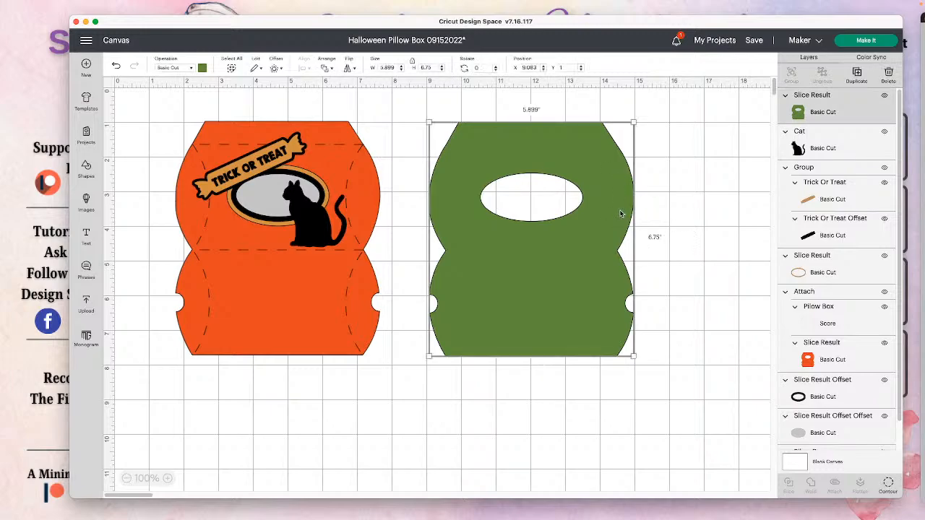
click(326, 67)
click(366, 118)
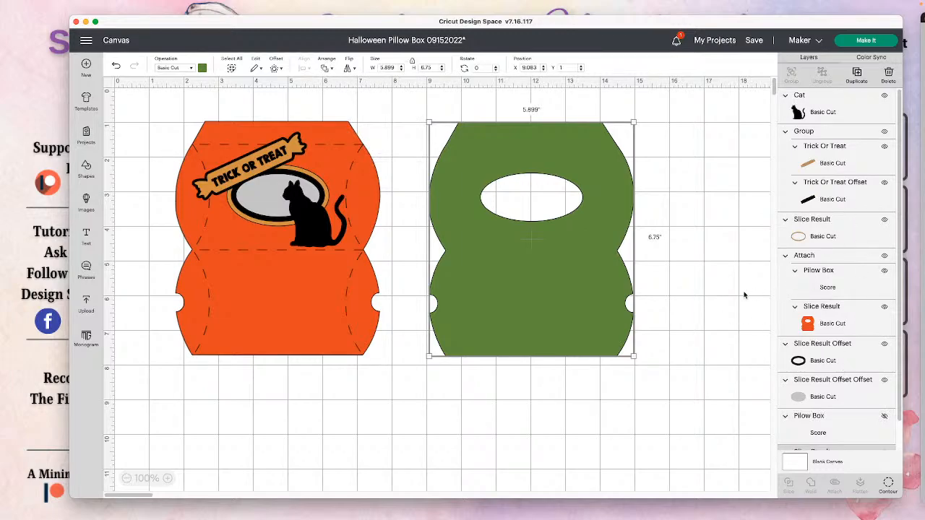
- Show the green box's hidden score lines and attach them to the sliced green box
scroll(831, 323, down, 1)
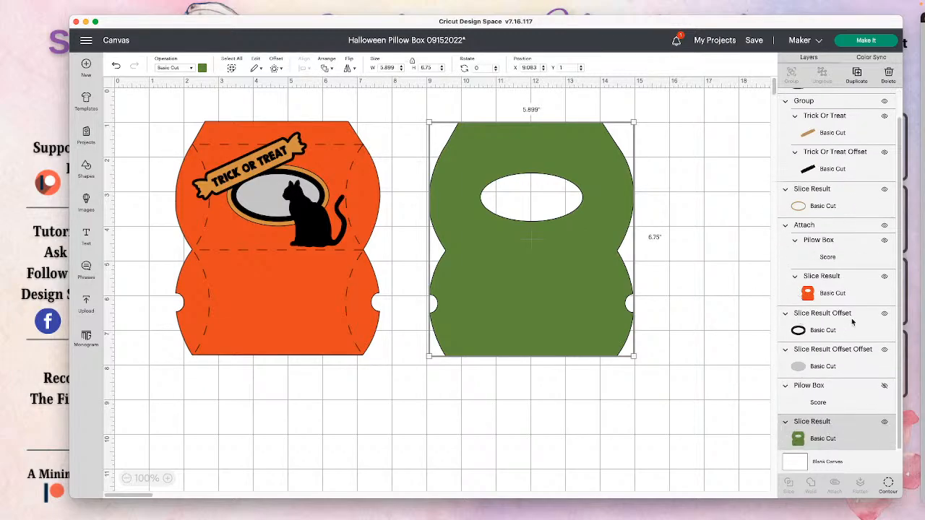
click(885, 388)
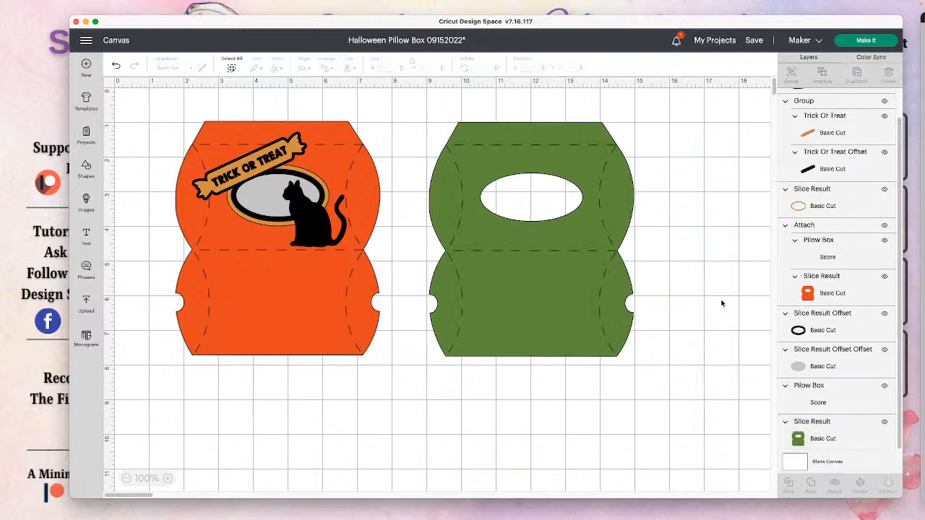
drag(713, 297, 573, 256)
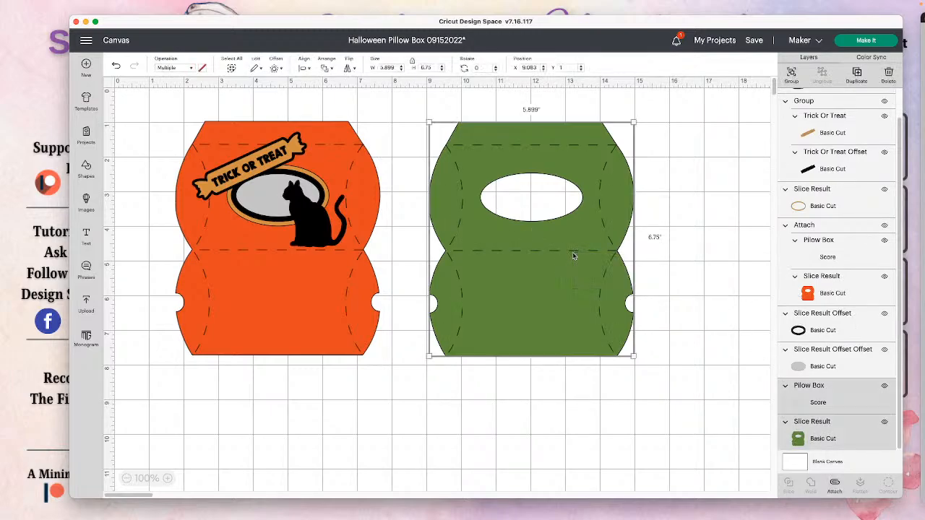
click(835, 486)
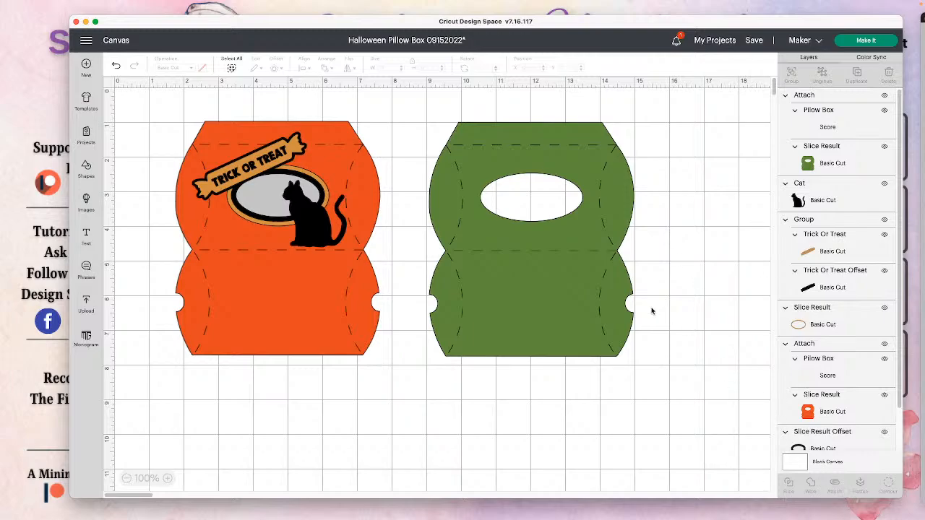
- Duplicate the sliced green box layer and hide the copy's outer outline with Contour, leaving only the window oval
click(850, 170)
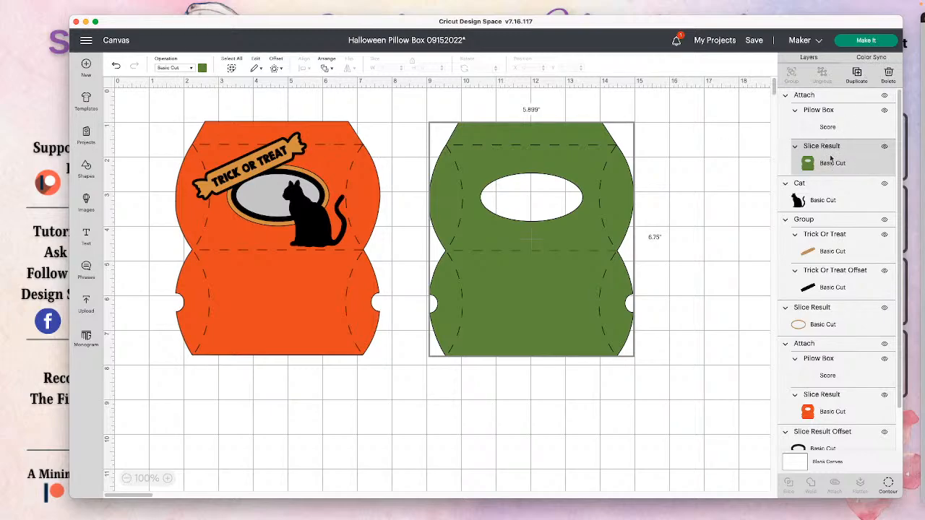
click(857, 74)
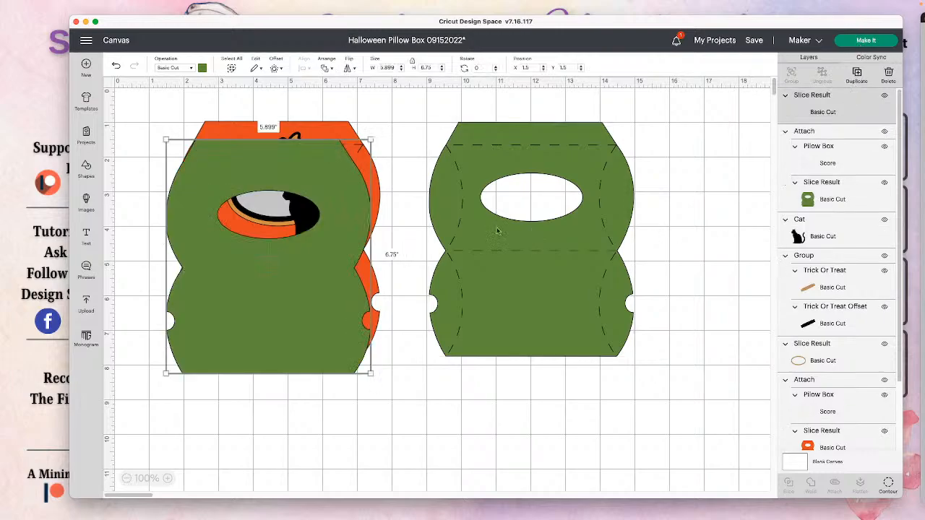
drag(313, 234, 479, 350)
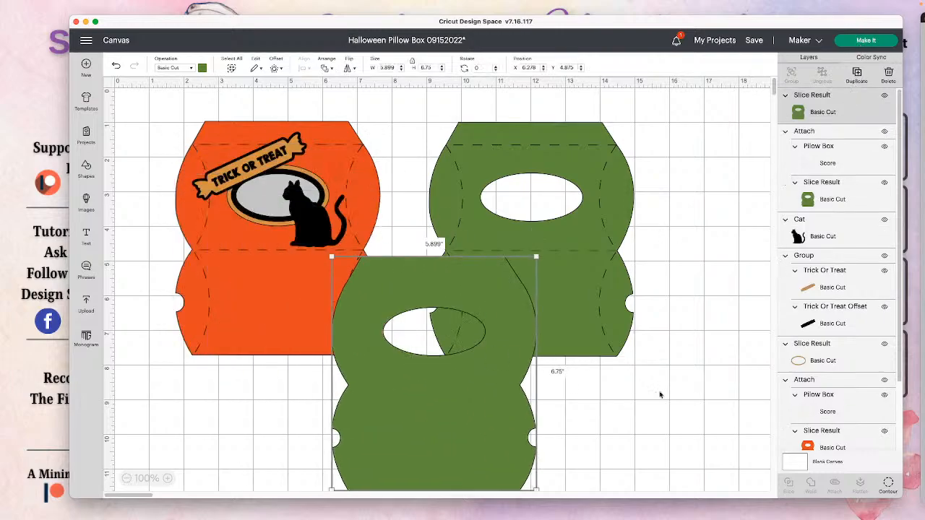
click(889, 485)
click(506, 157)
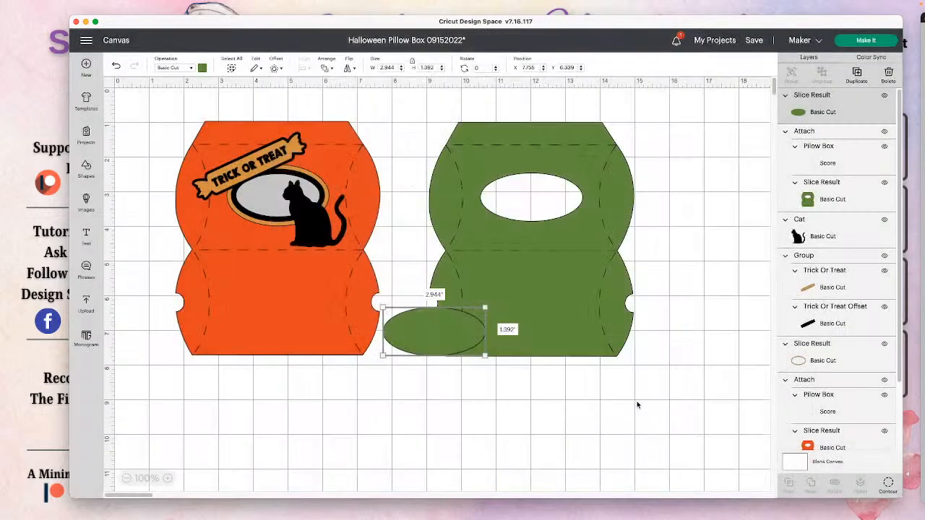
- Move the green oval to the blank area beside the green box, at about X 15.26, Y 2.81
click(639, 406)
drag(469, 311, 726, 162)
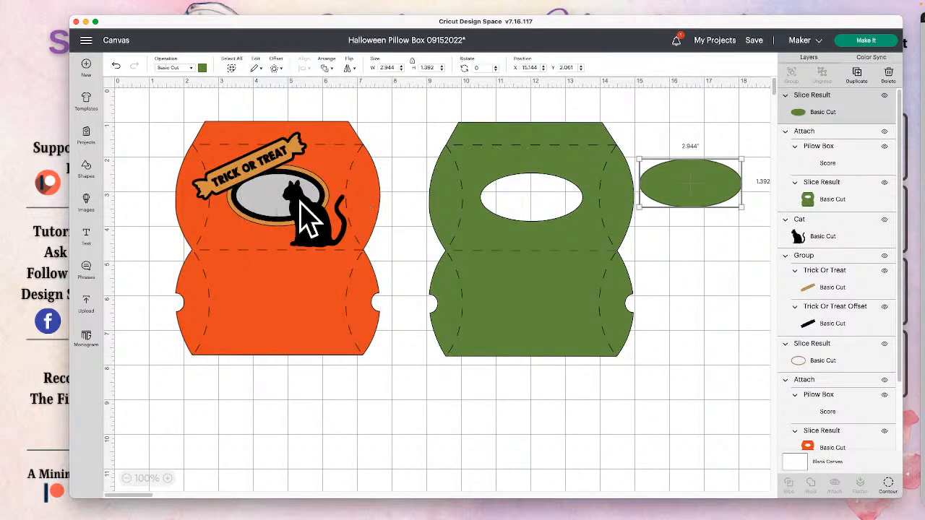
drag(739, 191, 743, 217)
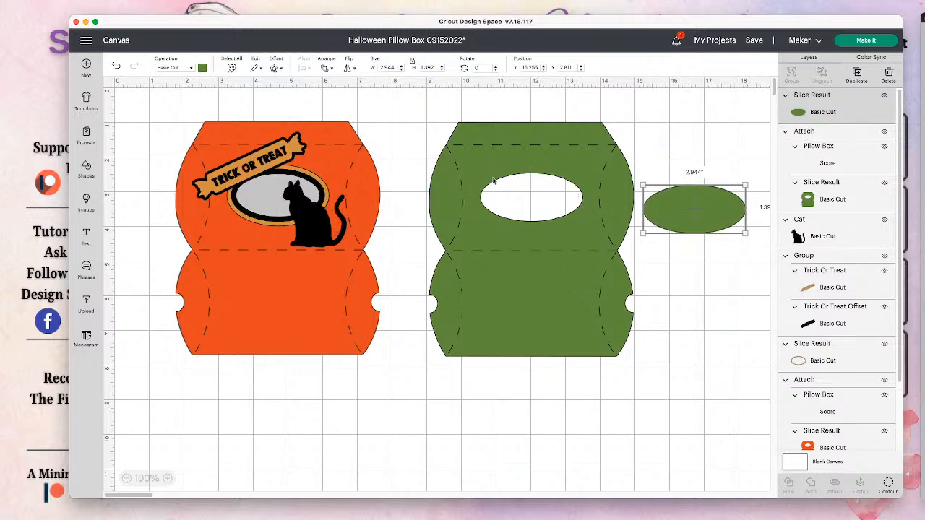
- Create a 0.125 in offset around the green oval
click(276, 68)
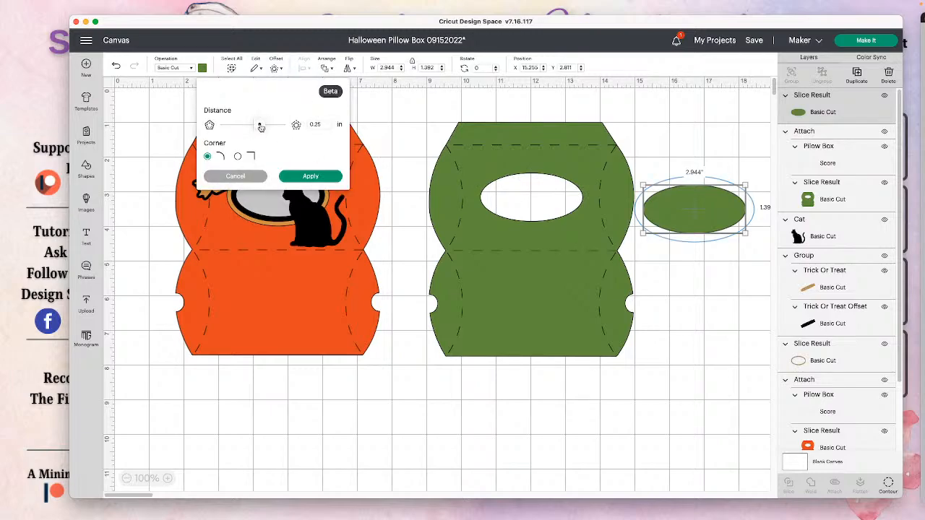
drag(260, 126, 256, 126)
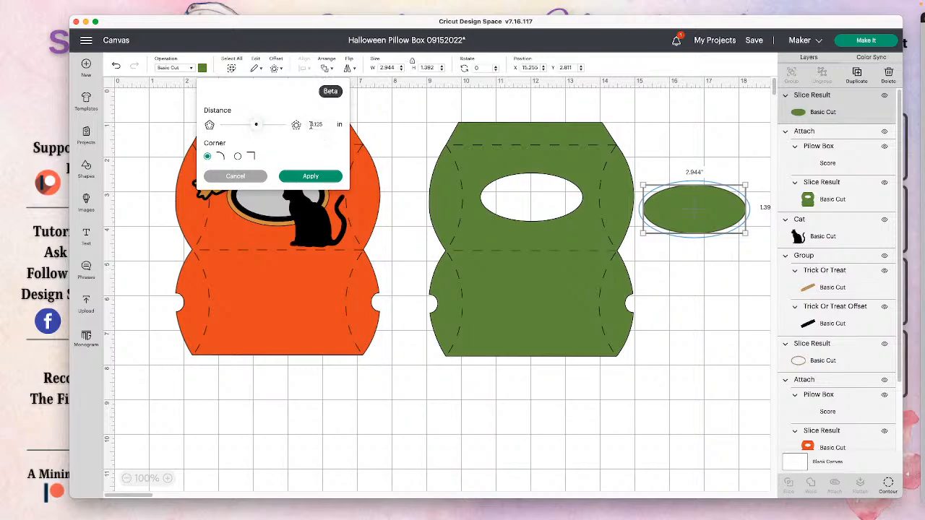
click(311, 177)
- Select the green oval together with its black offset and slice them
click(696, 128)
drag(689, 132, 730, 248)
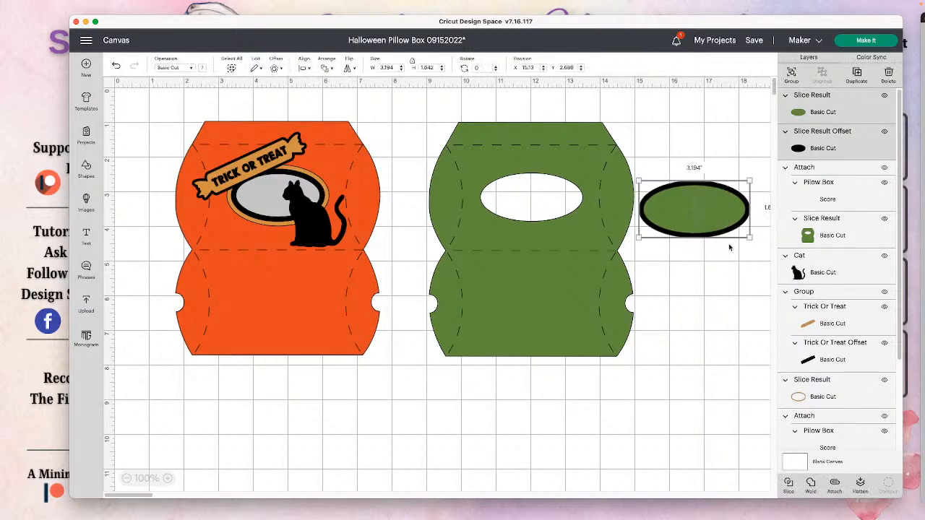
click(790, 484)
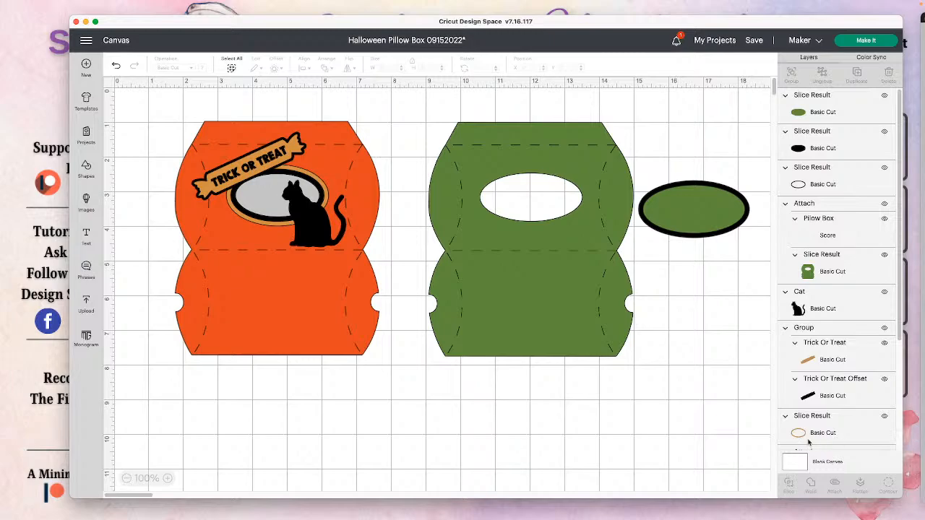
- Delete the solid green and solid black ovals left over from the slice, keeping the black ring
drag(699, 214, 704, 338)
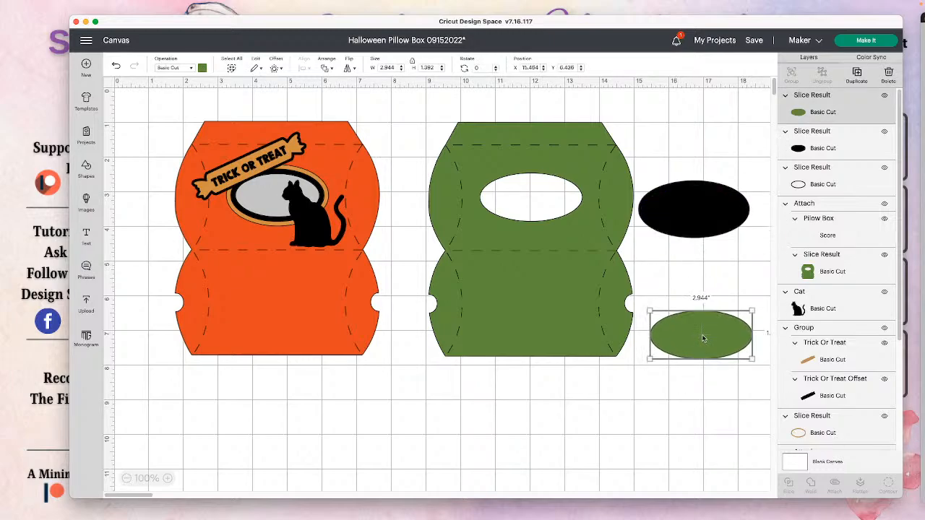
key(Delete)
drag(696, 209, 702, 299)
key(Delete)
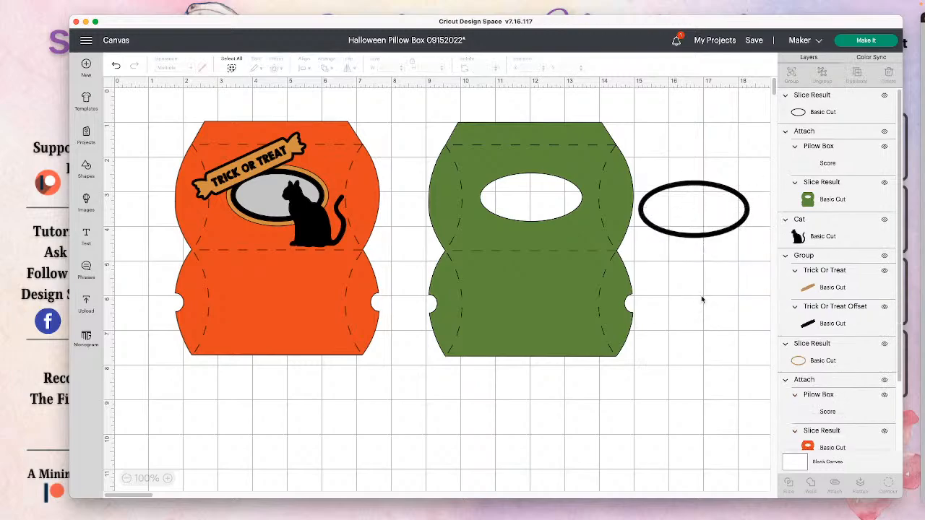
- Recolor the black ring with the tan material color and place it around the green box's window, at about X 10.45, Y 2.34
click(734, 230)
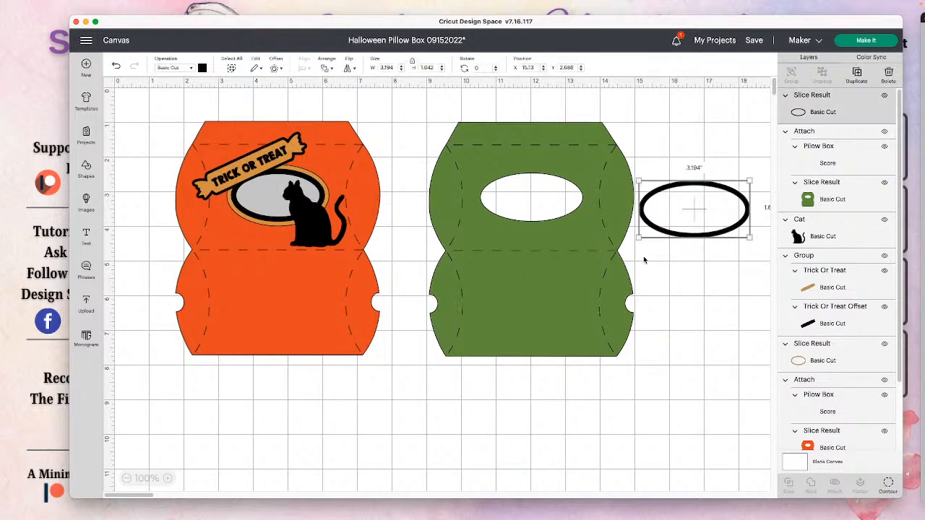
mouse_move(310, 177)
mouse_down()
mouse_move(279, 209)
mouse_move(314, 179)
mouse_up()
click(688, 201)
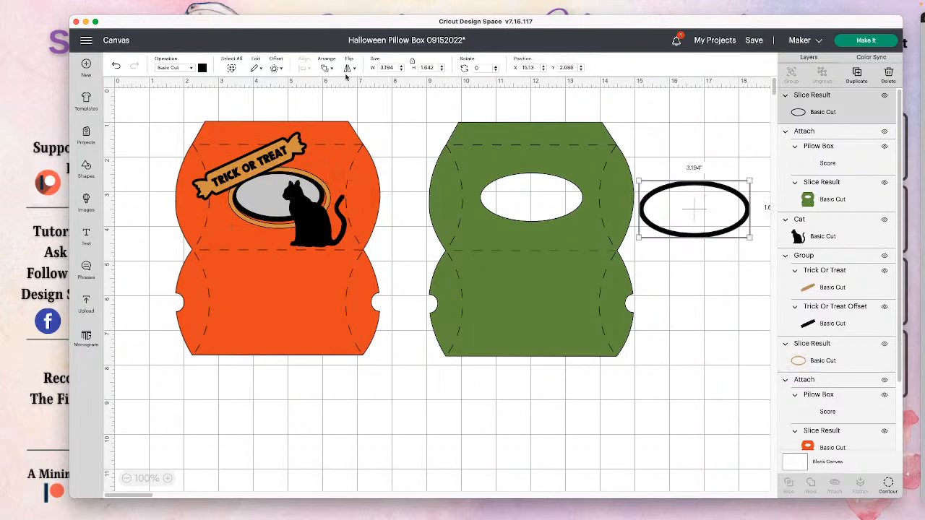
click(203, 68)
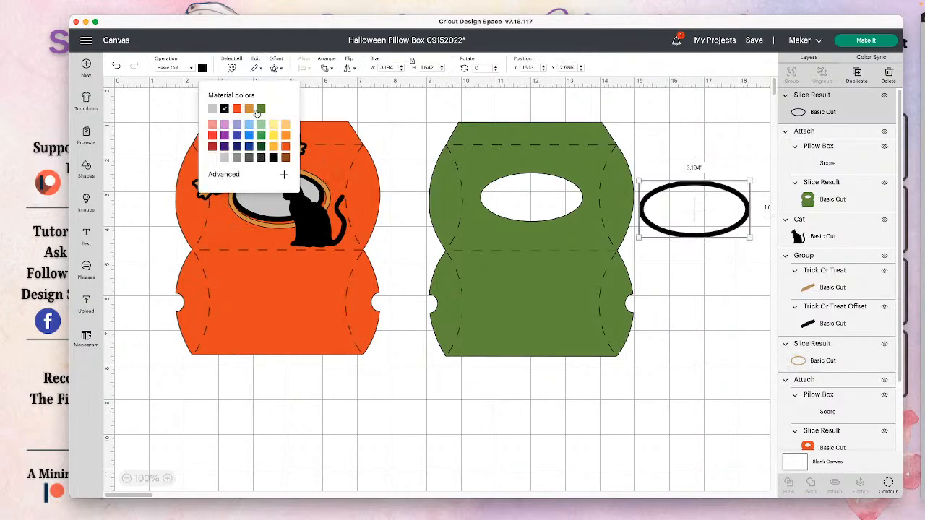
click(249, 108)
drag(709, 190, 555, 182)
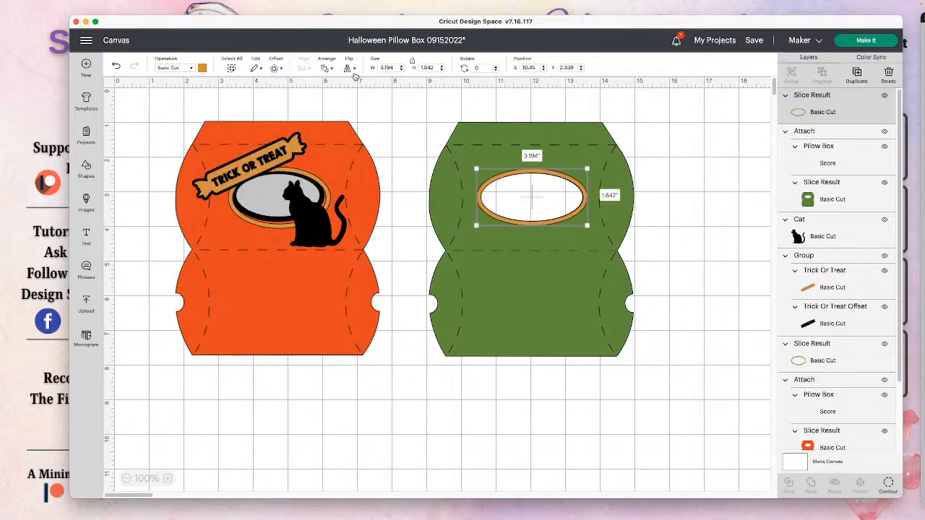
- Create a 0.125 in offset of the green box's tan ring, and move both boxes' tan rings down away from their windows
click(277, 69)
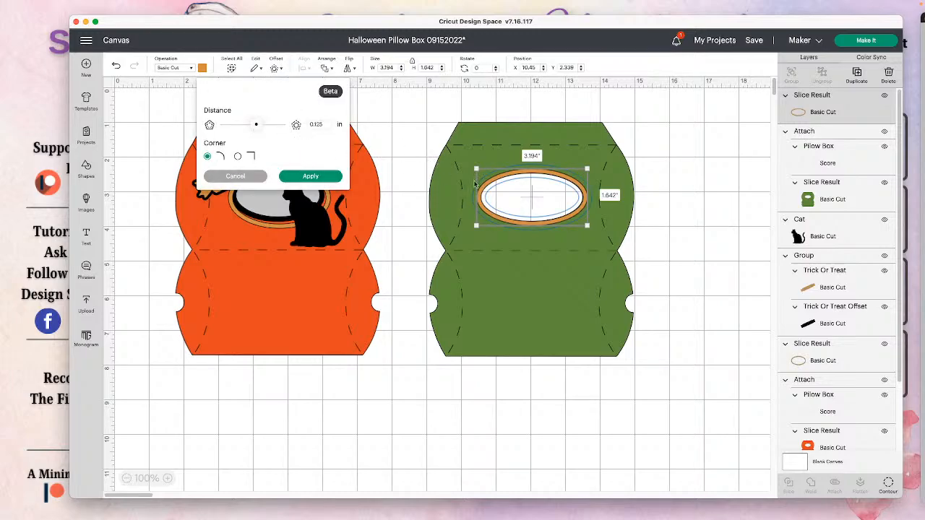
click(323, 181)
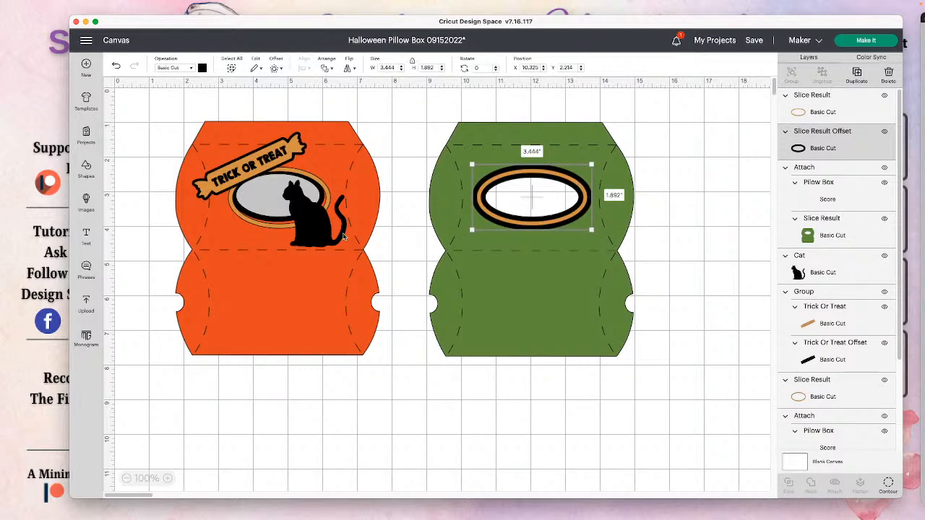
drag(261, 221, 261, 262)
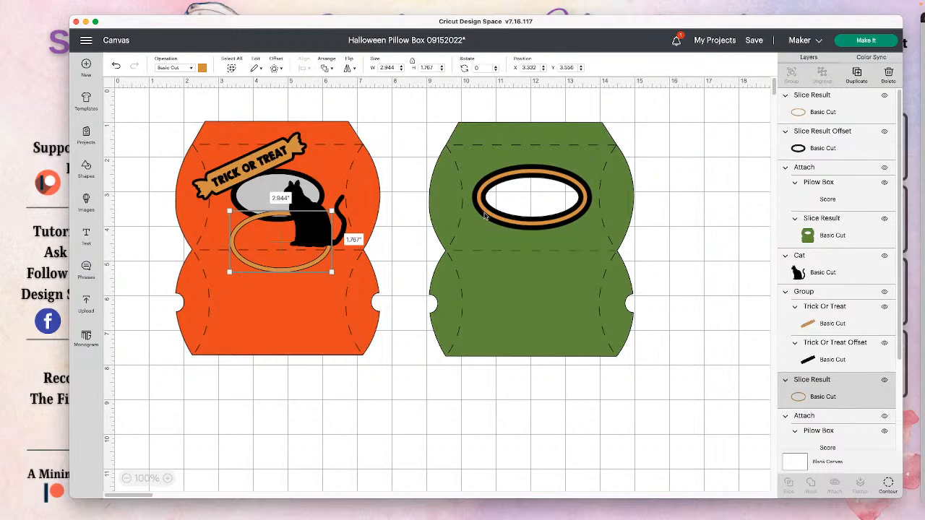
drag(569, 177, 569, 258)
drag(585, 191, 563, 215)
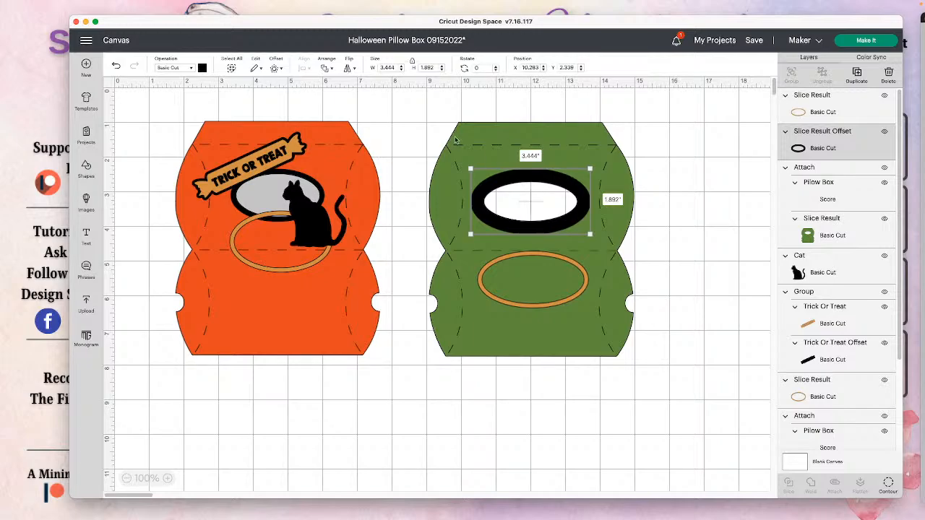
- Duplicate the green box's black ring, place the copy over the green box and recolor it light gray
click(856, 75)
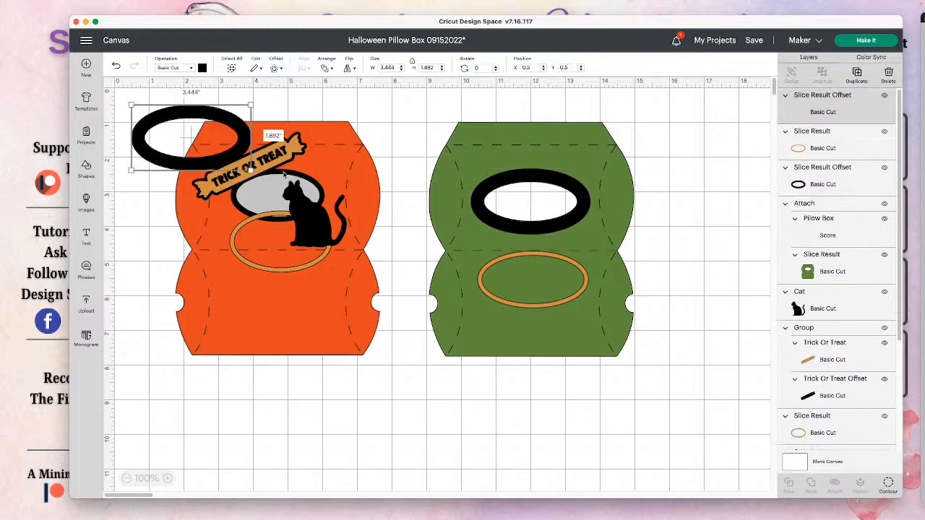
drag(234, 136, 616, 212)
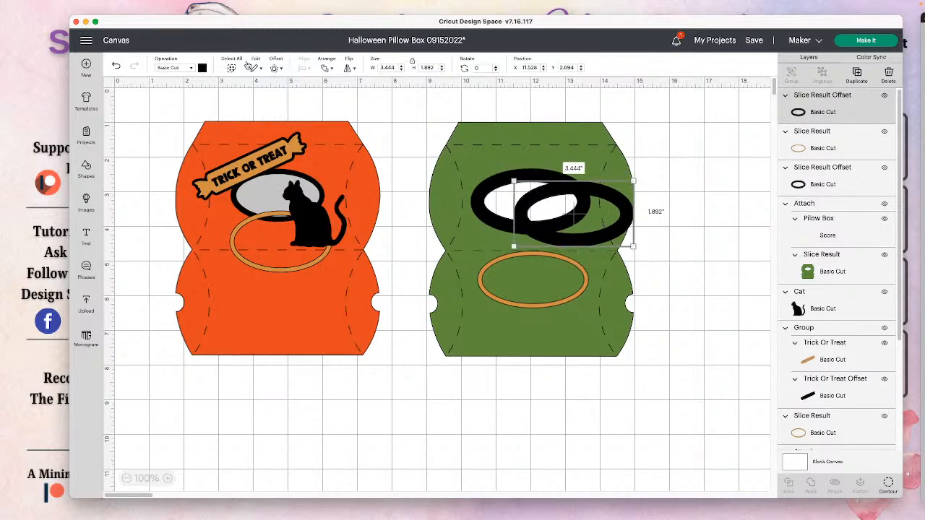
click(203, 68)
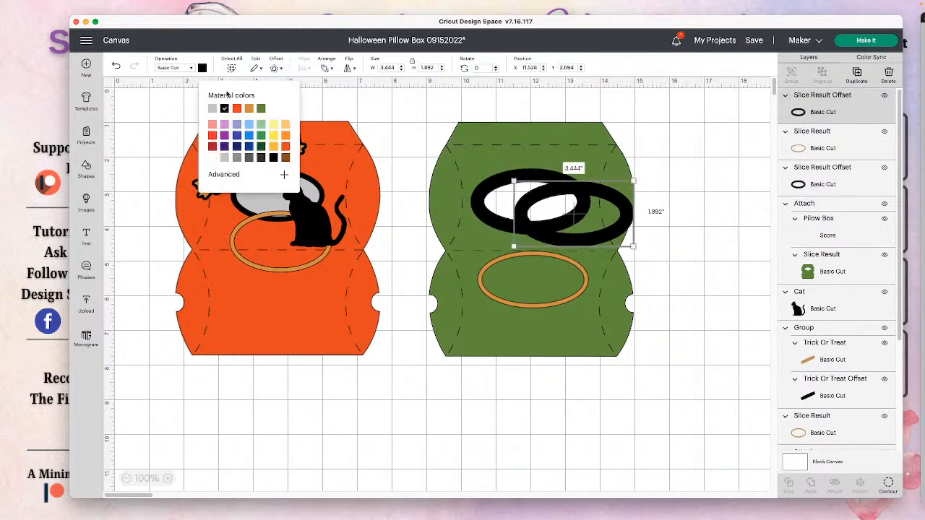
click(225, 158)
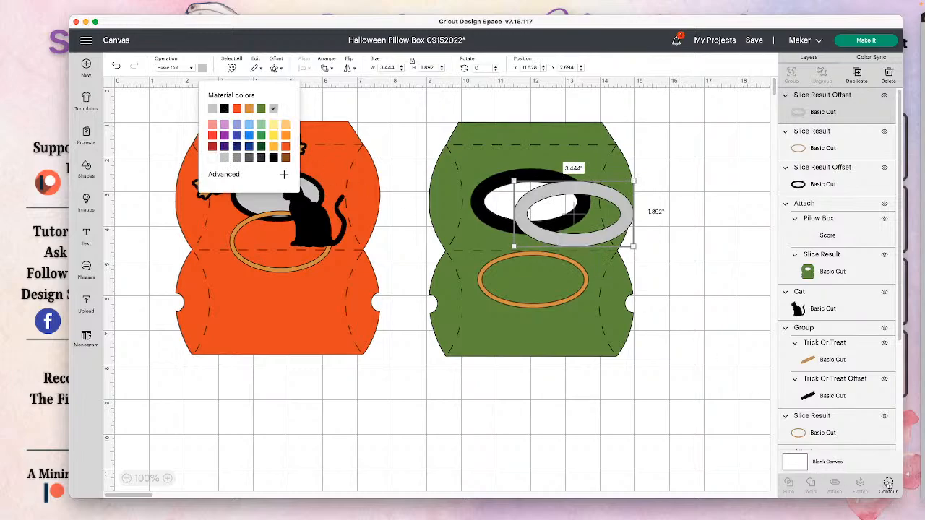
- Hide the light gray ring's inner oval with Contour to make it a solid oval
click(888, 485)
click(479, 246)
click(573, 413)
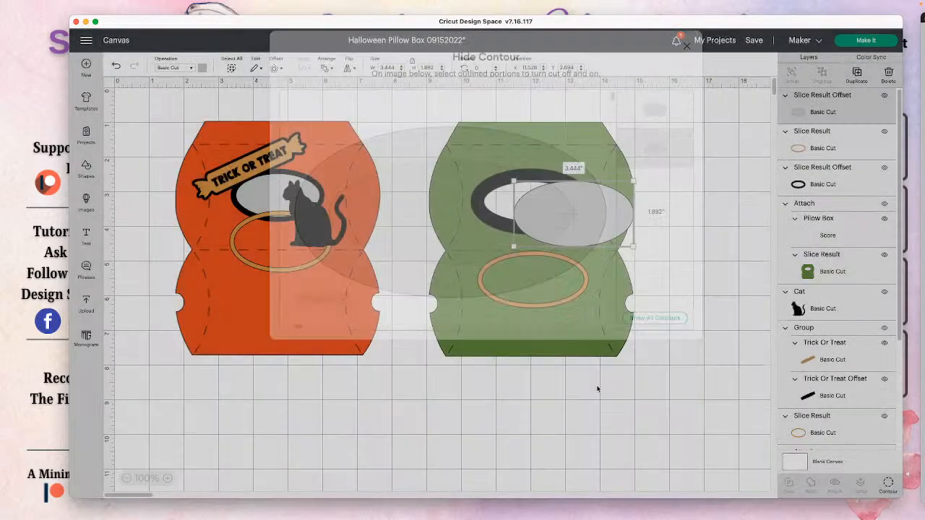
- Place the gray oval over the green box's black ring and shrink it to about 3.14 by 1.73 in
drag(583, 221, 551, 210)
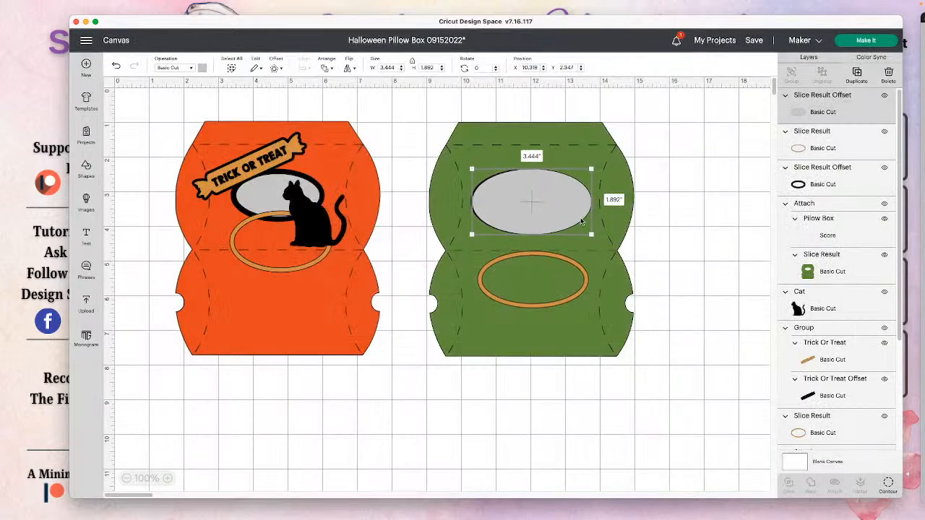
drag(592, 234, 546, 219)
click(730, 250)
click(559, 210)
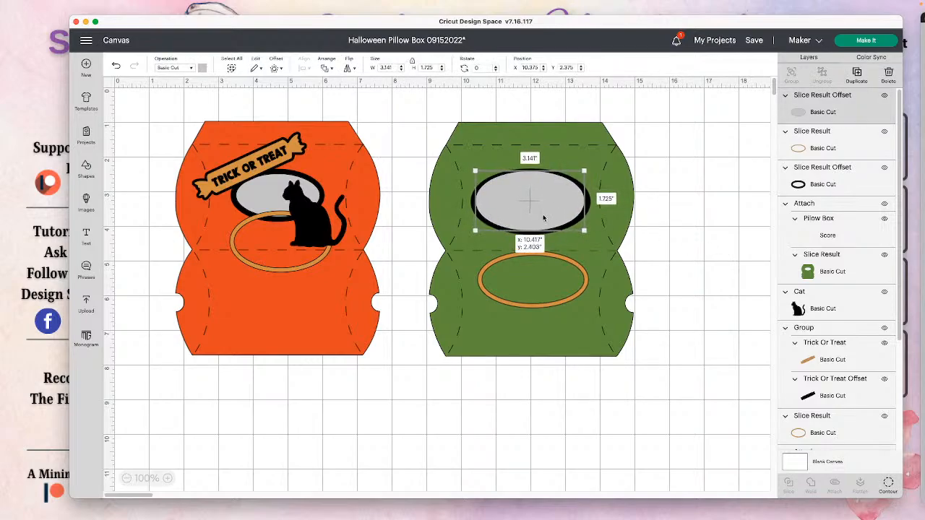
click(687, 255)
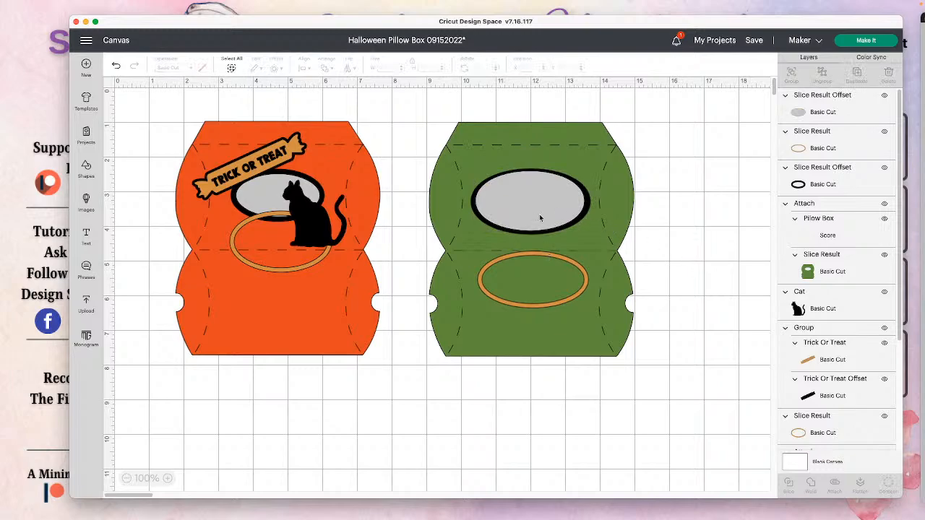
- Lay out the gray oval, black ring and tan ring in a column between the boxes, with the green box at about X 12.46, Y 0.53
drag(618, 176, 738, 240)
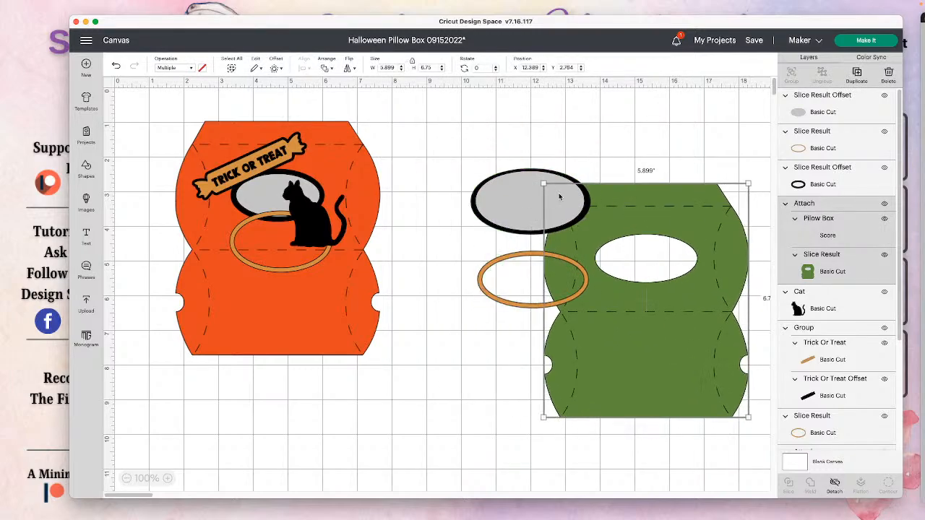
drag(554, 186, 506, 150)
click(521, 229)
drag(521, 229, 473, 253)
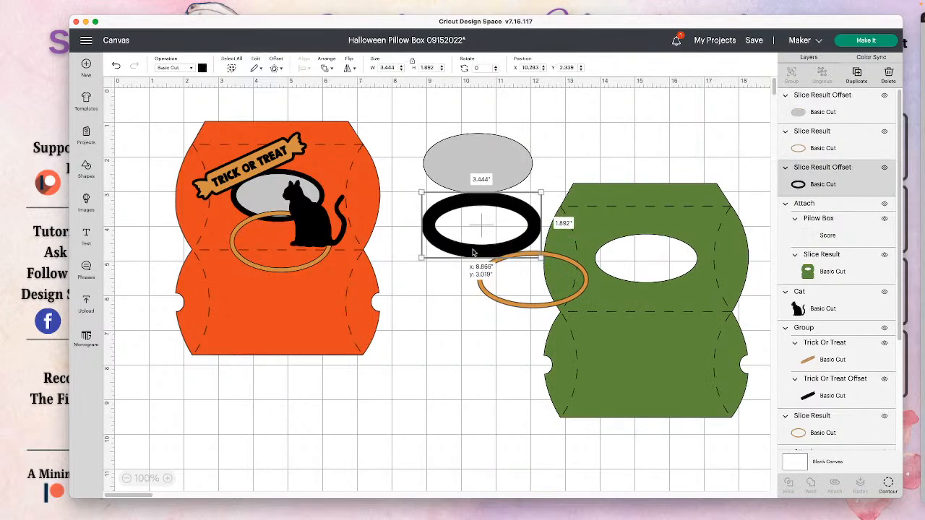
click(510, 309)
drag(511, 309, 461, 321)
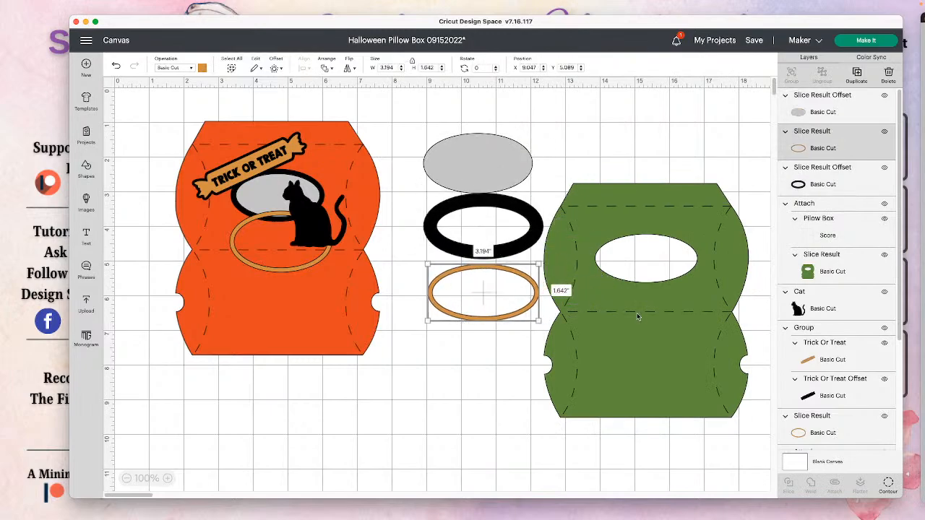
drag(636, 314, 659, 240)
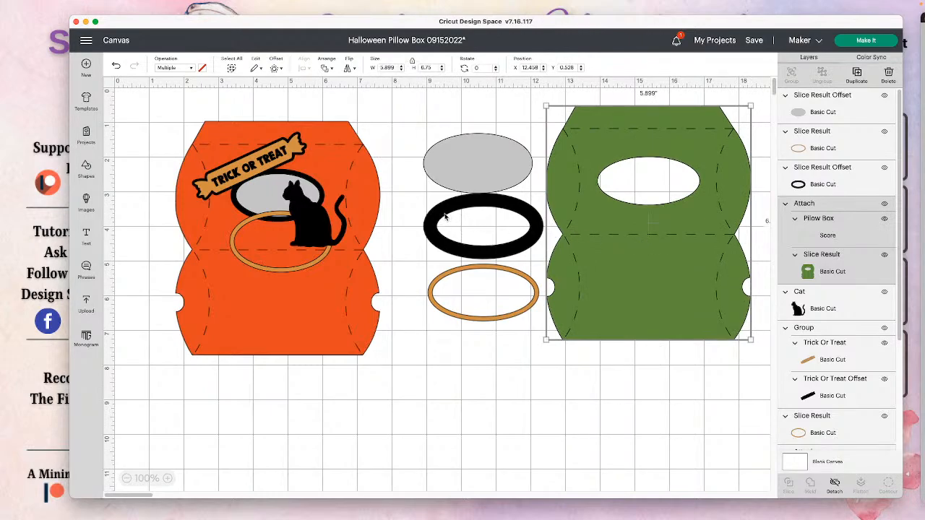
- Return the orange box's tan ring to its window at about X 3.28, Y 2.25, and shift the Trick Or Treat group to about X 2.18, Y 1.5
drag(237, 235, 237, 186)
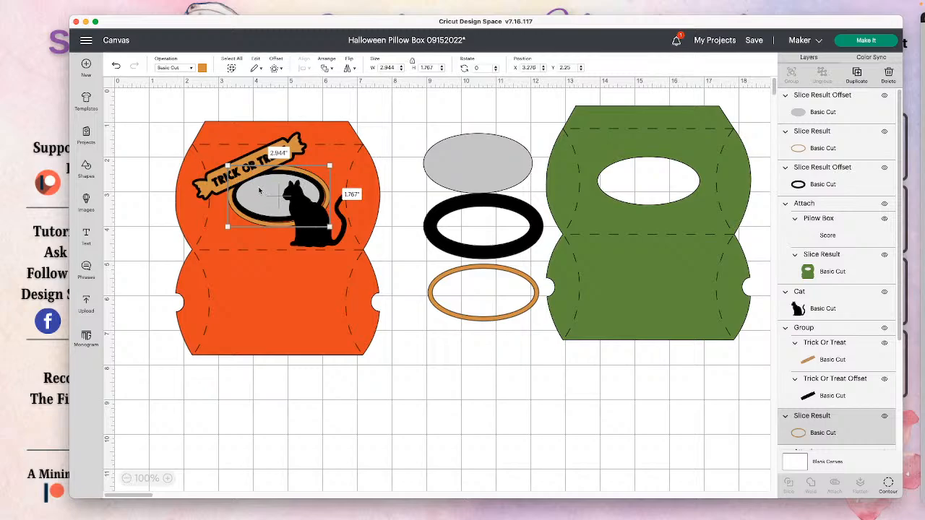
click(364, 378)
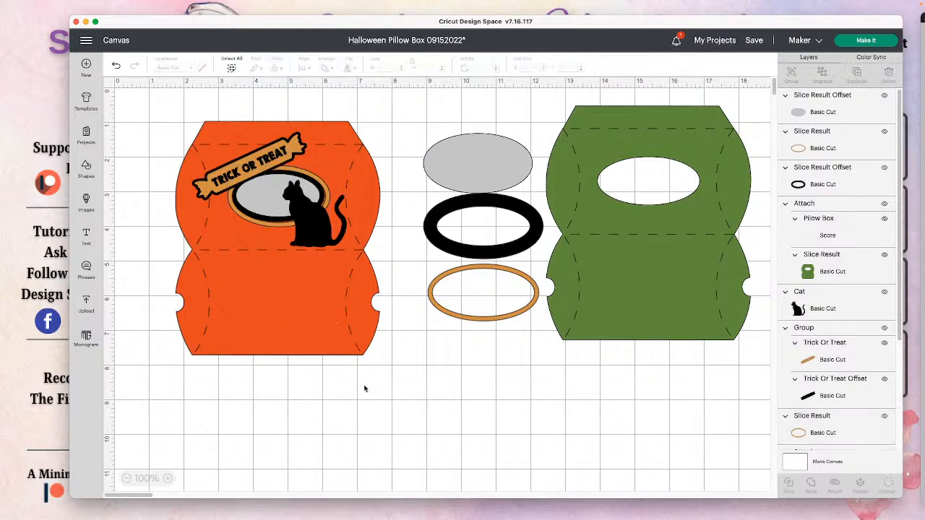
click(233, 168)
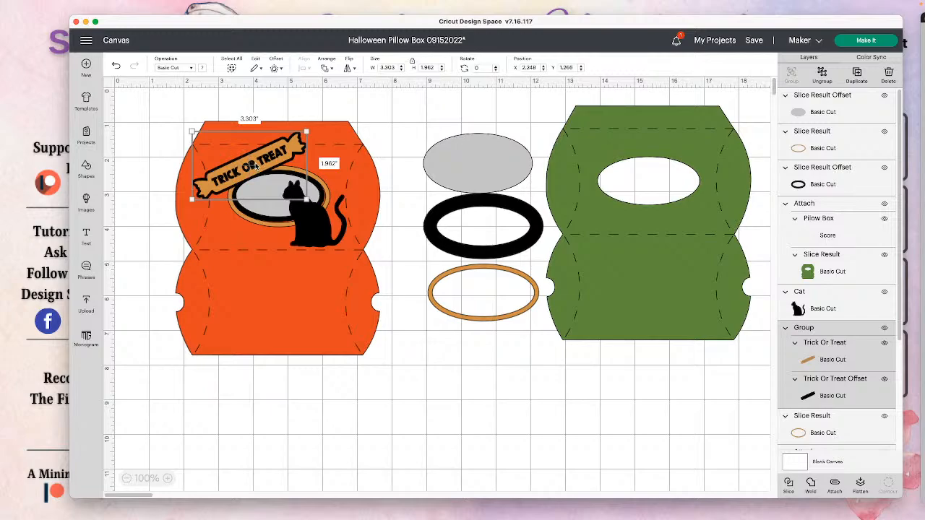
drag(255, 166, 253, 167)
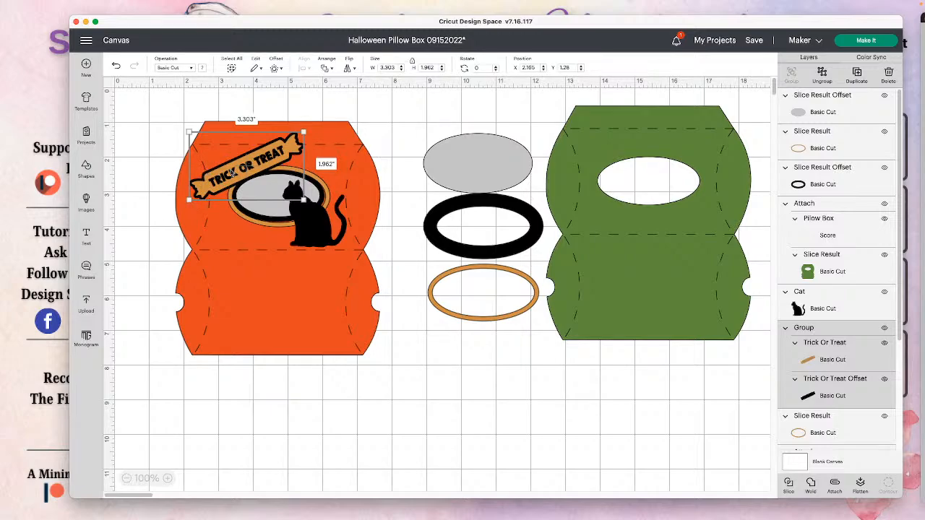
drag(241, 177, 241, 177)
drag(243, 175, 243, 185)
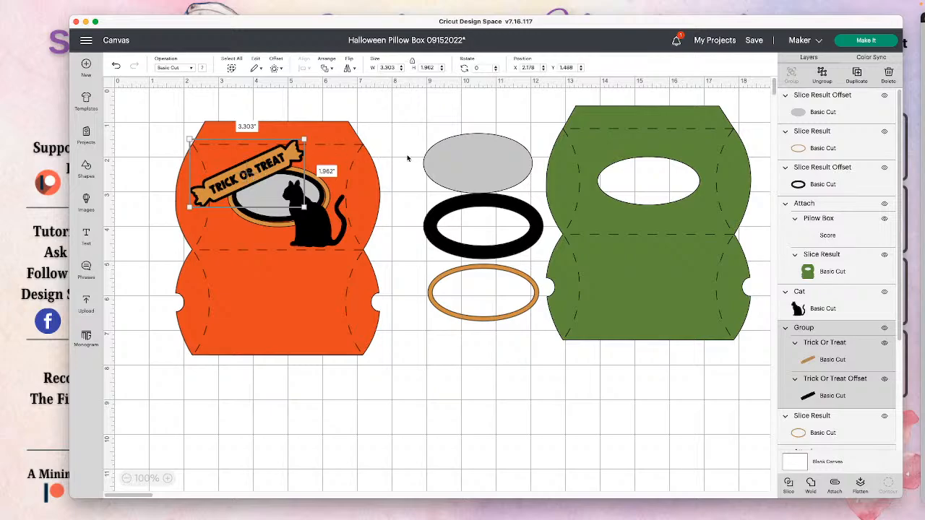
- Move the green pillow box down beside the frame pieces, to about X 12.29, Y 1.26
scroll(522, 308, down, 1)
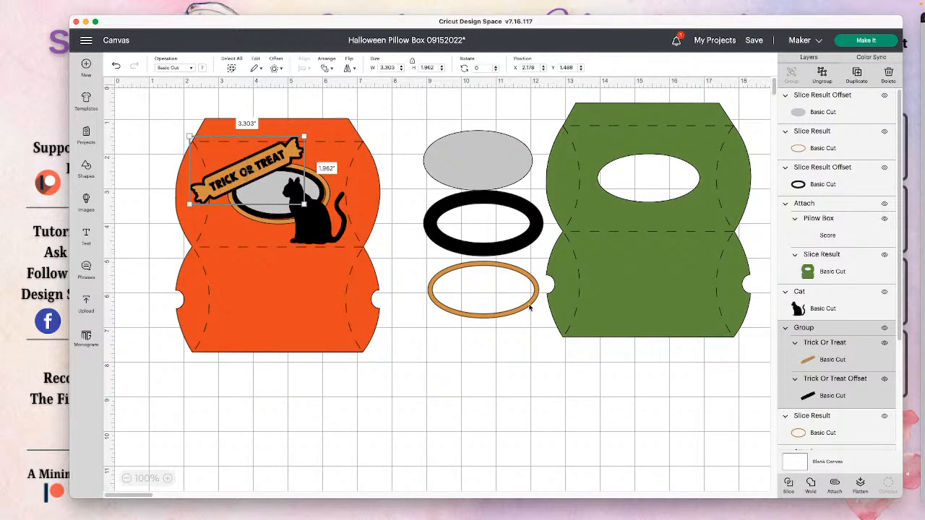
click(738, 323)
drag(738, 323, 733, 344)
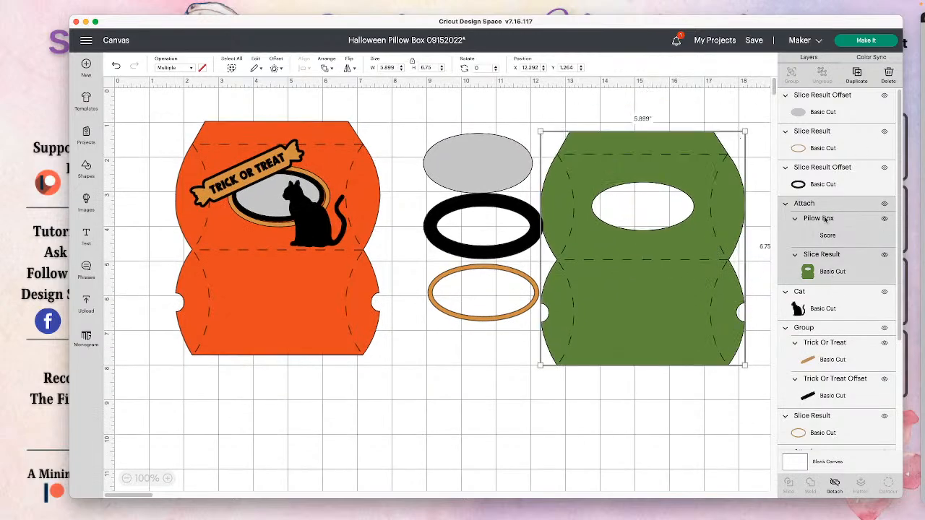
- Set the operation of the green pillow box's cut layer to Print Then Cut
click(835, 265)
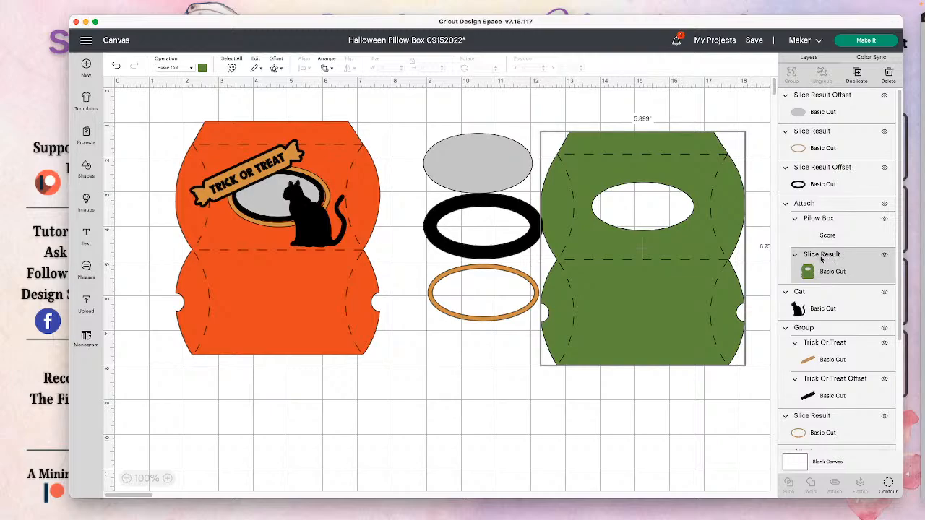
click(178, 70)
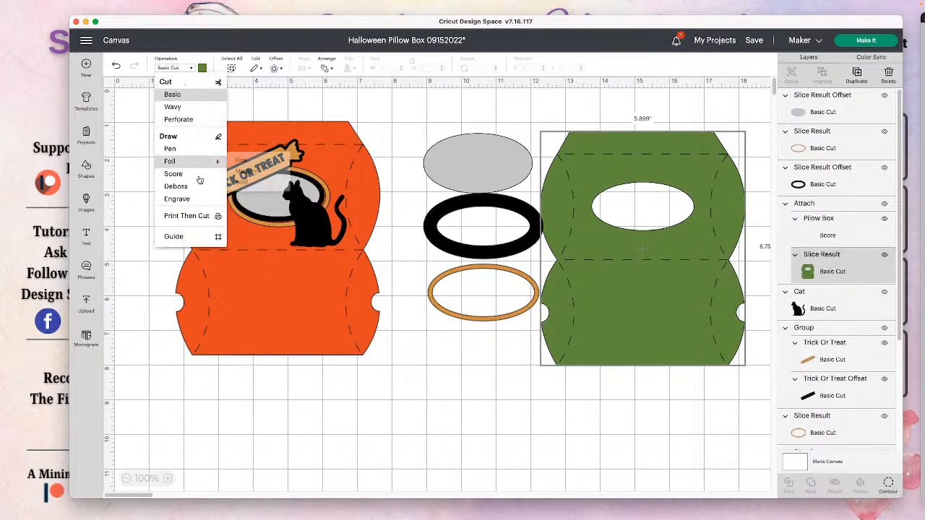
click(204, 211)
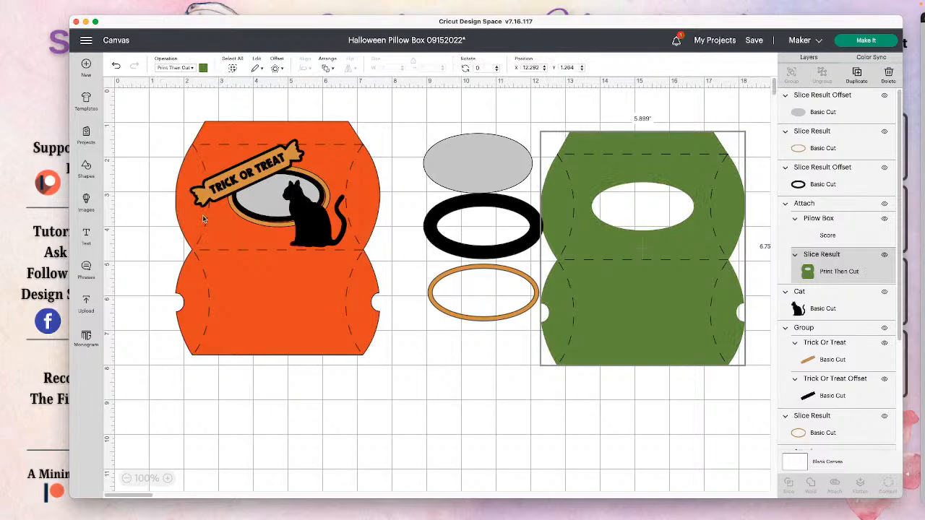
- Switch the green box layer's print type to Pattern and browse the available patterns
click(203, 68)
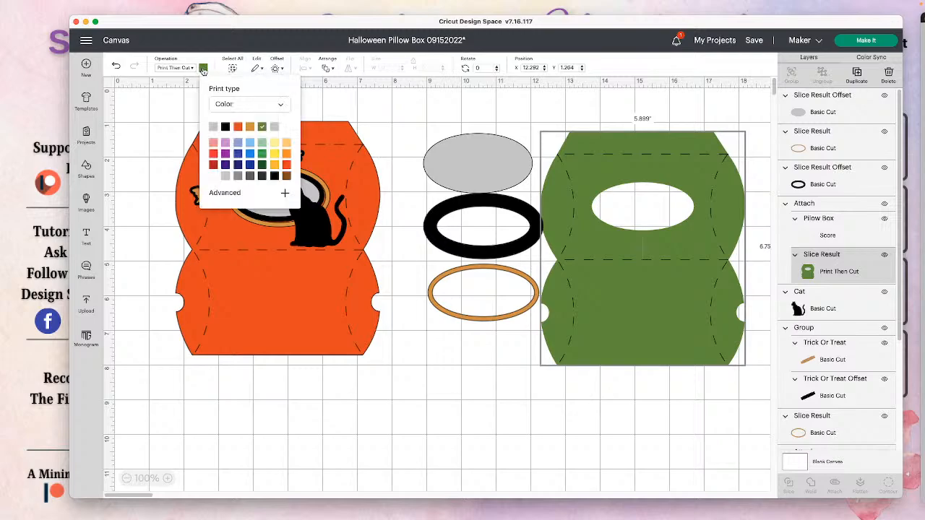
click(247, 108)
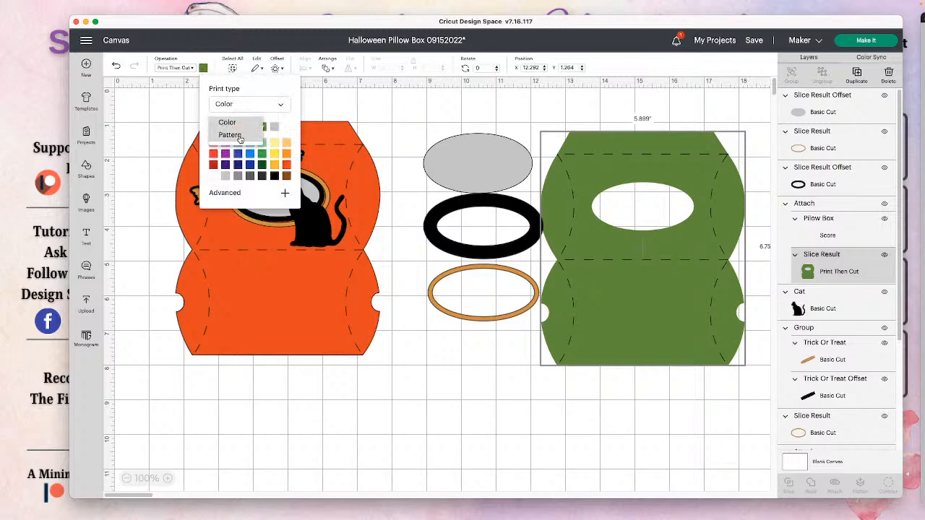
click(230, 135)
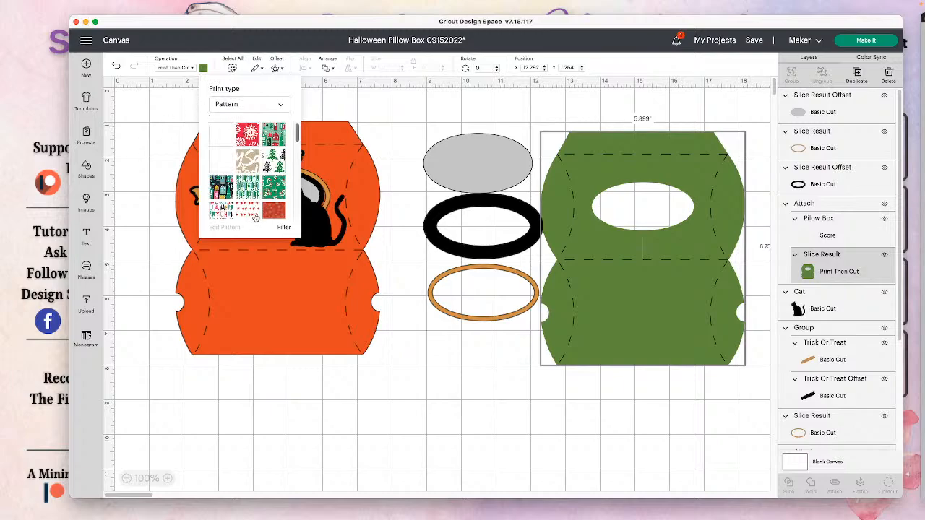
scroll(264, 168, down, 3)
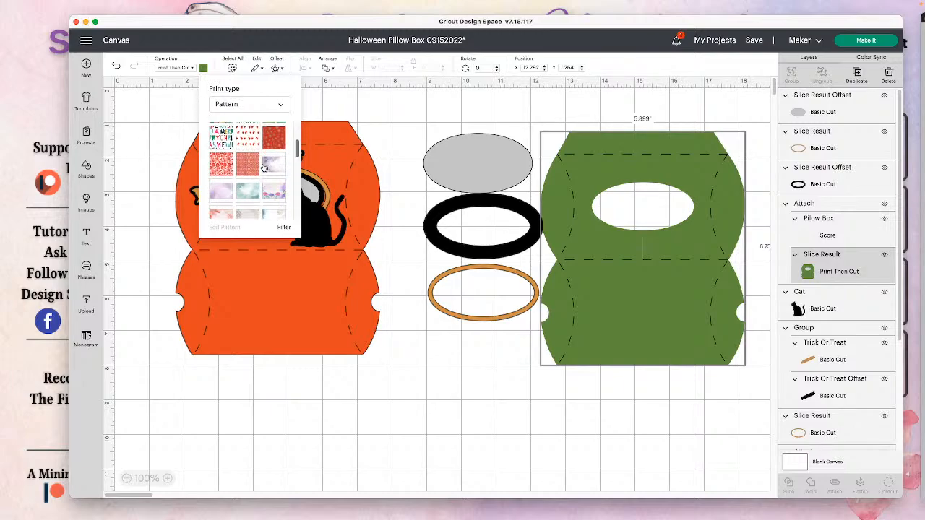
scroll(265, 168, down, 3)
scroll(264, 167, down, 1)
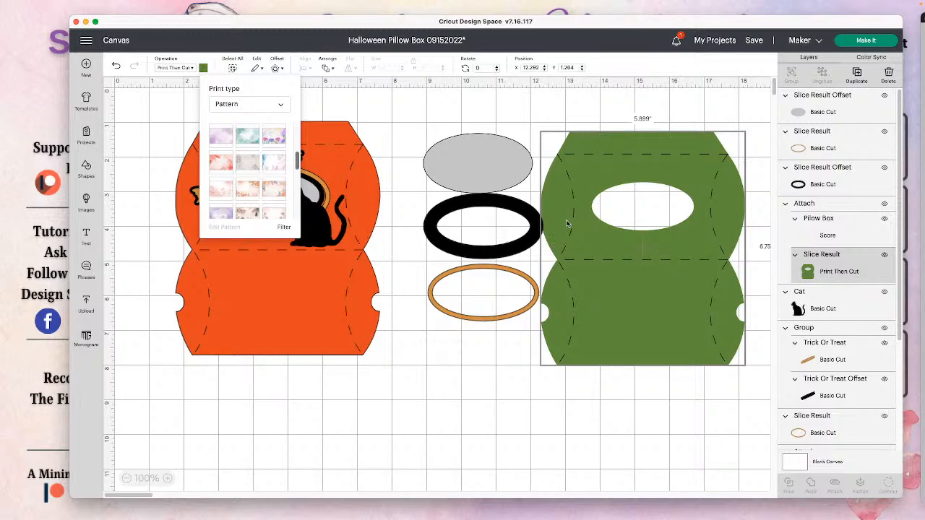
- Filter the patterns by orange, try the cat-face pattern, and fill the box with the orange witch-hat pattern
click(284, 229)
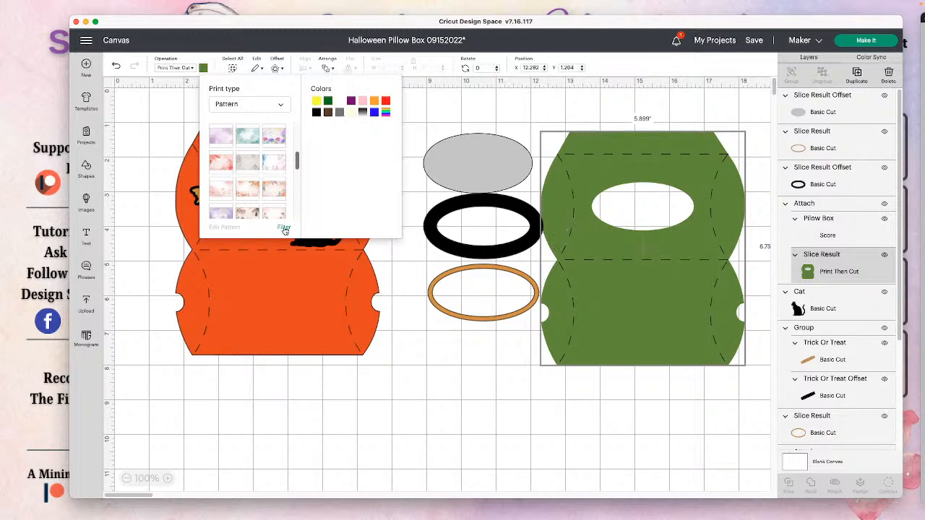
click(374, 102)
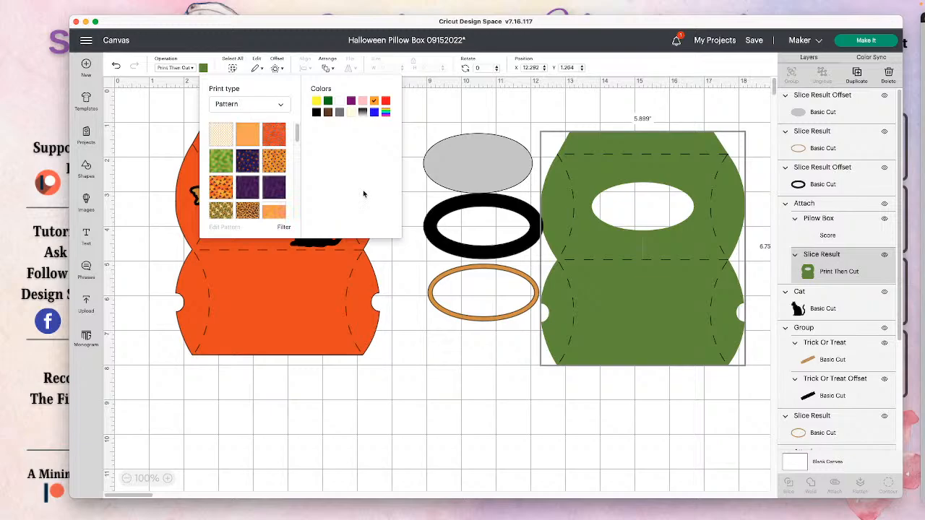
click(274, 167)
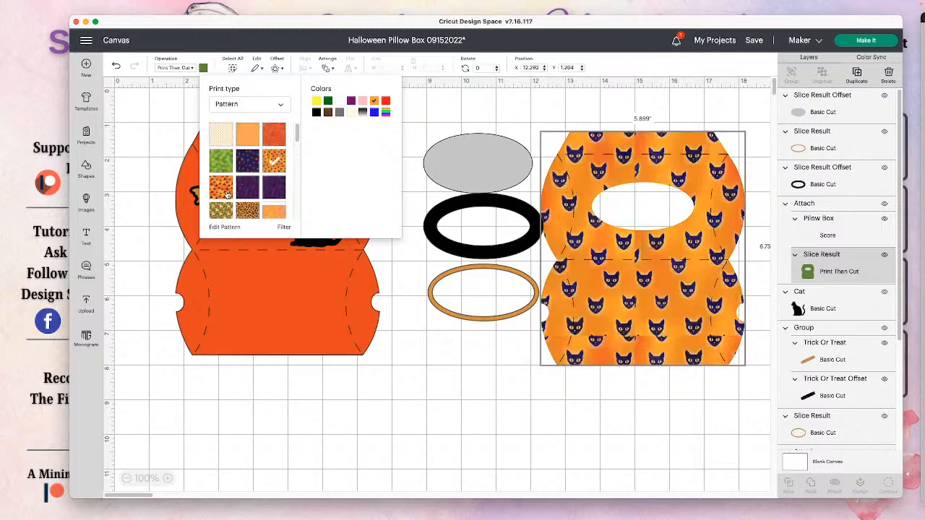
click(222, 189)
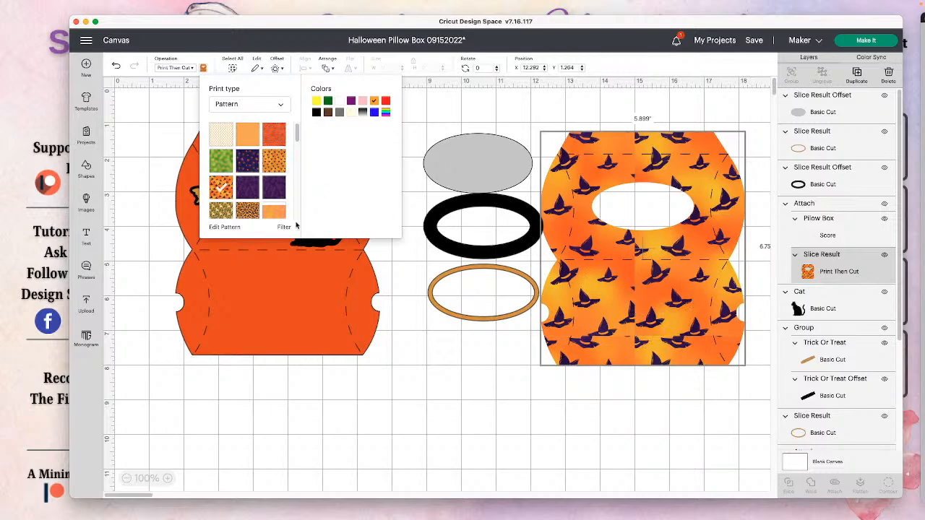
- Open the witch-hat pattern for editing and set its vertical offset to -18
click(225, 228)
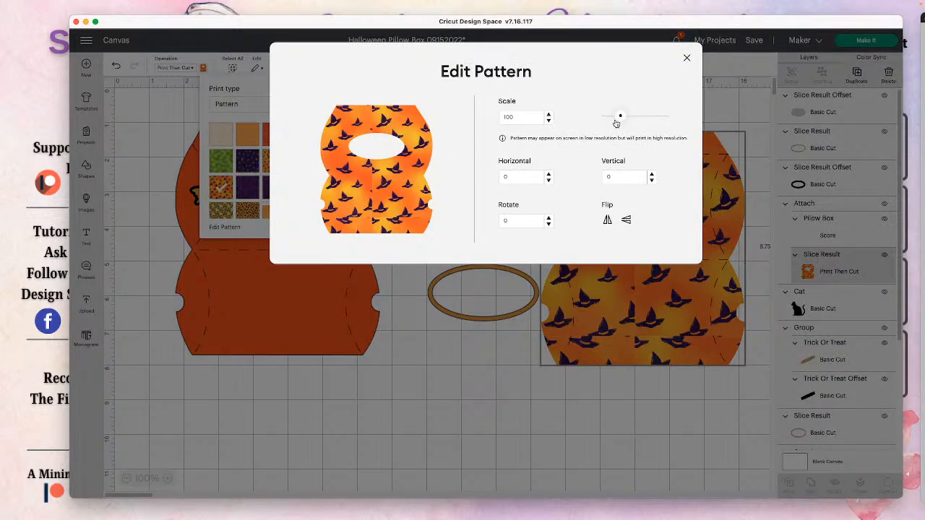
click(651, 180)
click(651, 181)
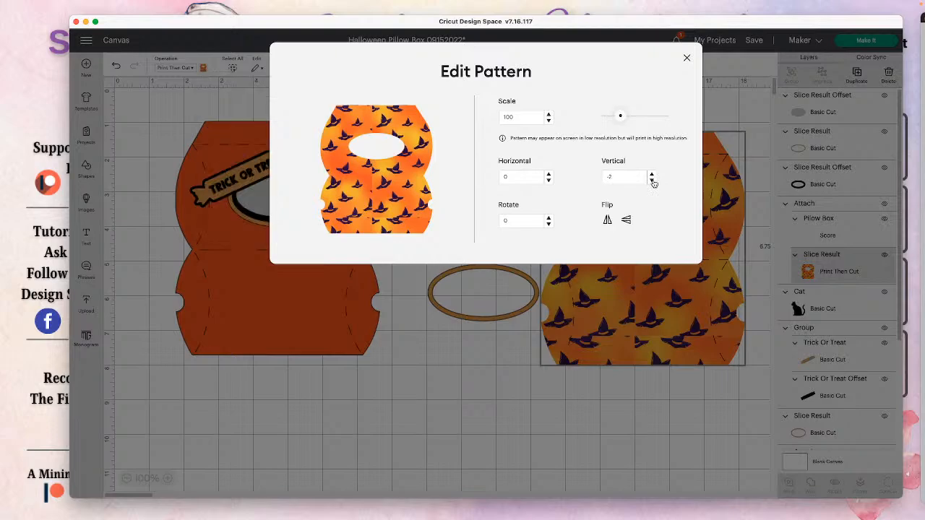
click(651, 181)
click(652, 180)
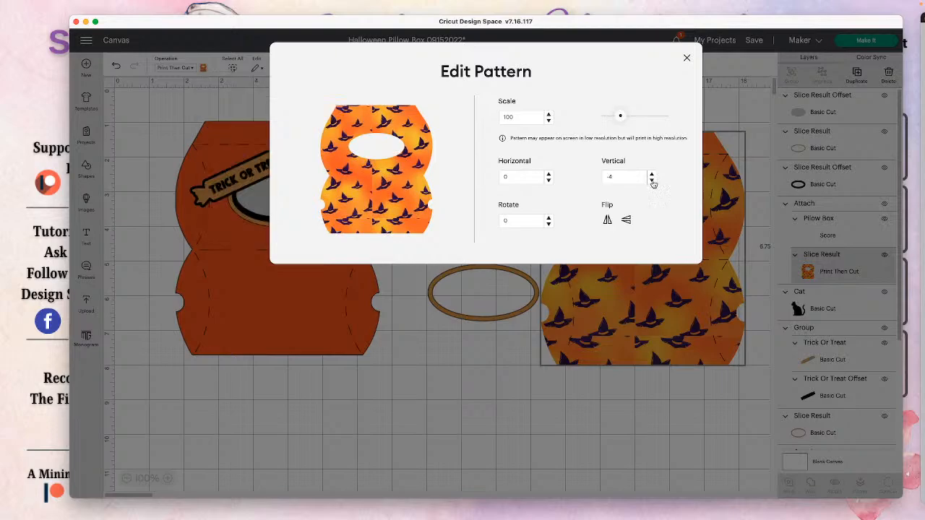
click(651, 181)
click(651, 180)
click(652, 181)
click(651, 180)
click(651, 181)
click(651, 180)
click(651, 181)
click(651, 181)
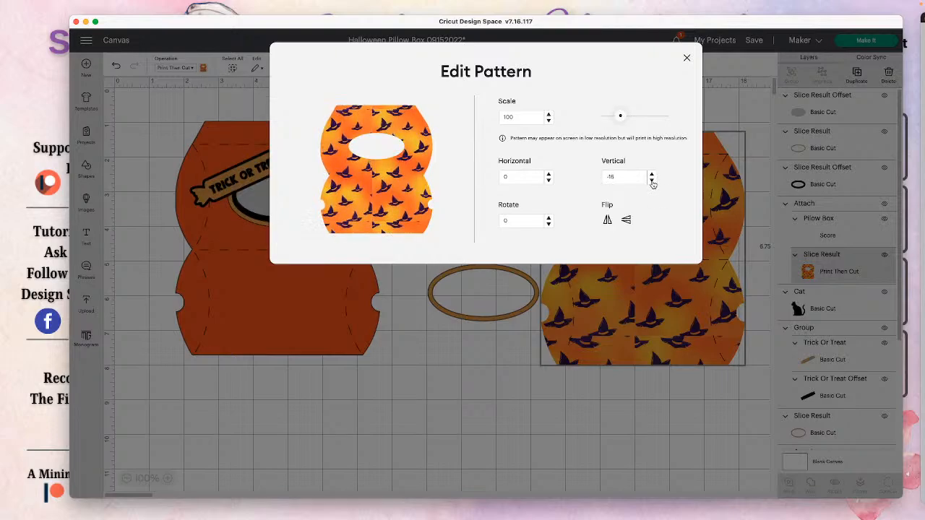
click(651, 181)
click(651, 181)
click(652, 181)
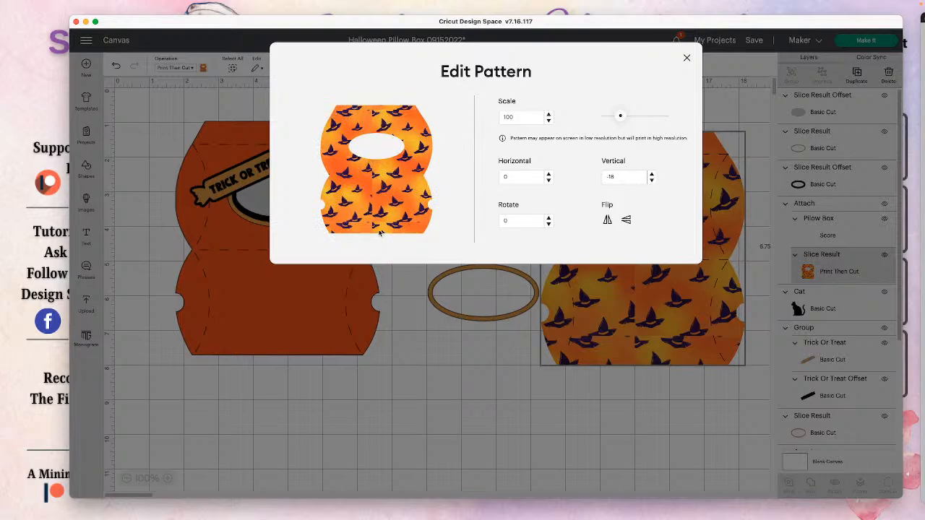
- Enlarge the pattern's scale to 119 and set its vertical offset to -15
drag(620, 116, 624, 118)
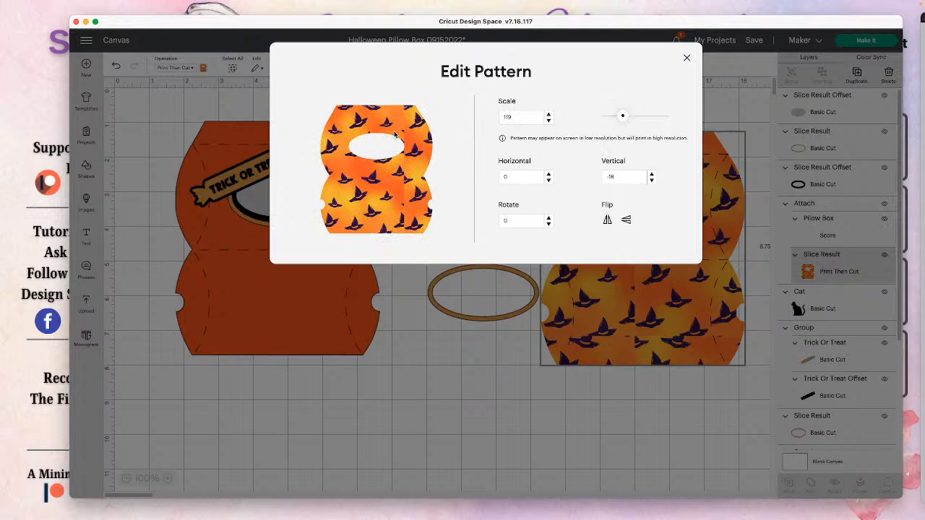
click(652, 176)
click(653, 176)
click(653, 176)
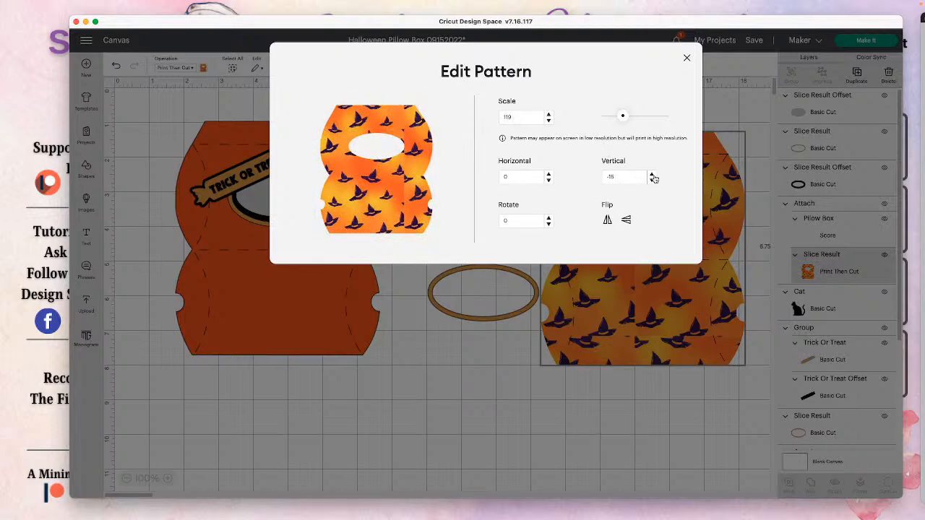
- Try horizontal offsets of -3 and 10 for the witch-hat pattern
click(549, 179)
click(550, 179)
click(549, 179)
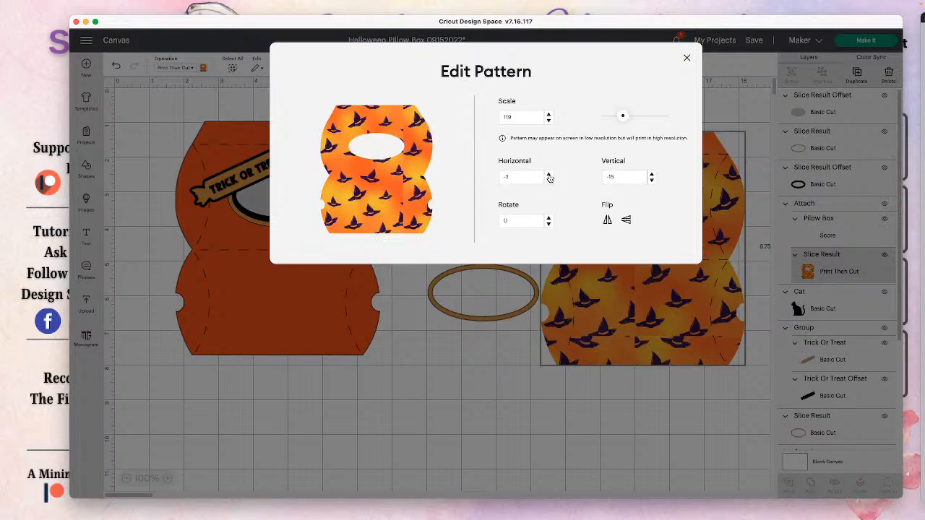
click(550, 174)
click(549, 174)
click(550, 174)
click(549, 175)
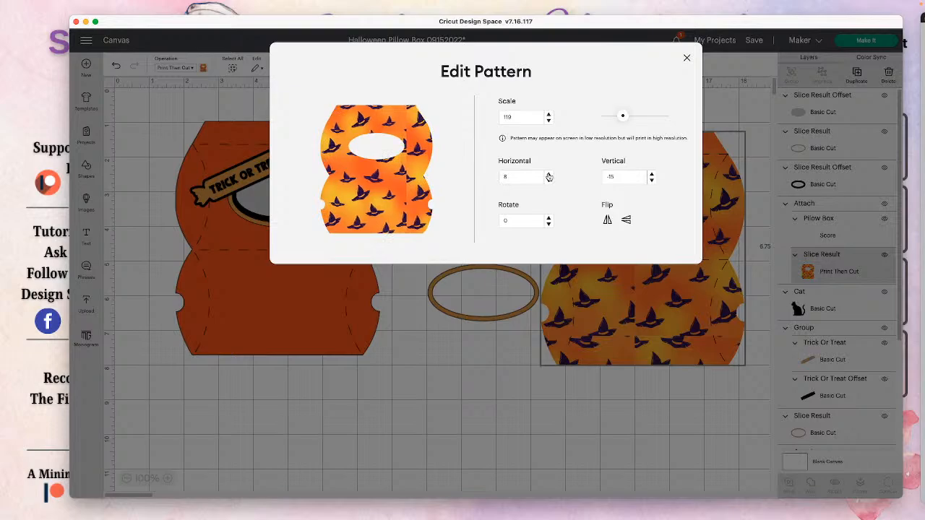
click(550, 175)
click(550, 175)
- Try horizontal offsets of 55, 60 and 68 for the witch-hat pattern
drag(526, 178, 496, 179)
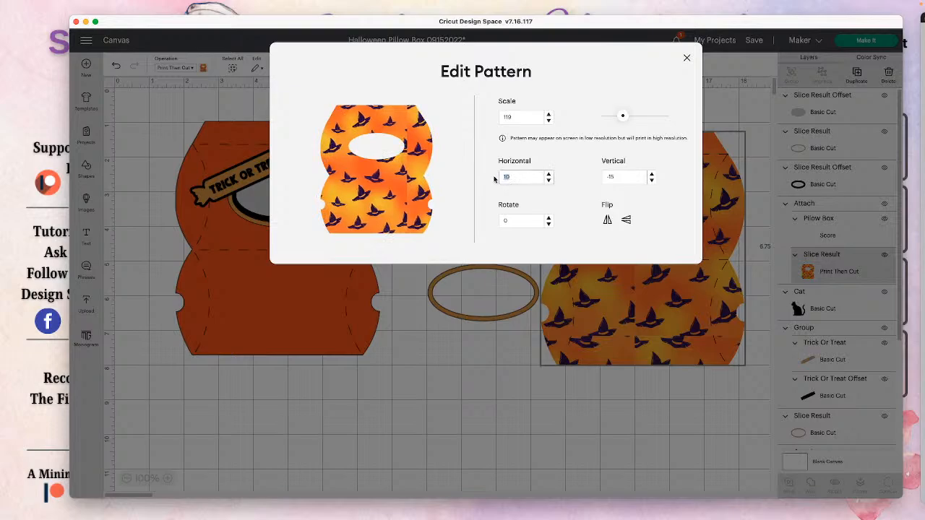
text(55)
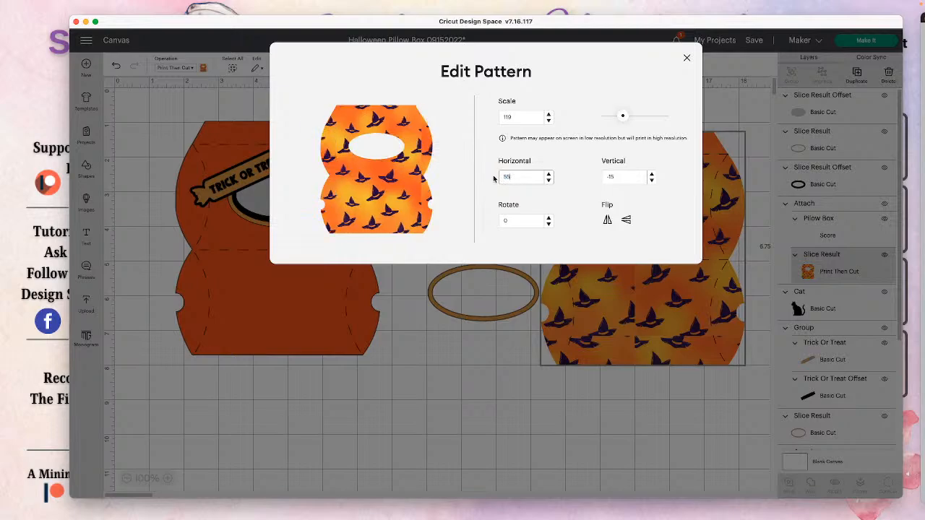
drag(519, 177, 491, 179)
text(60)
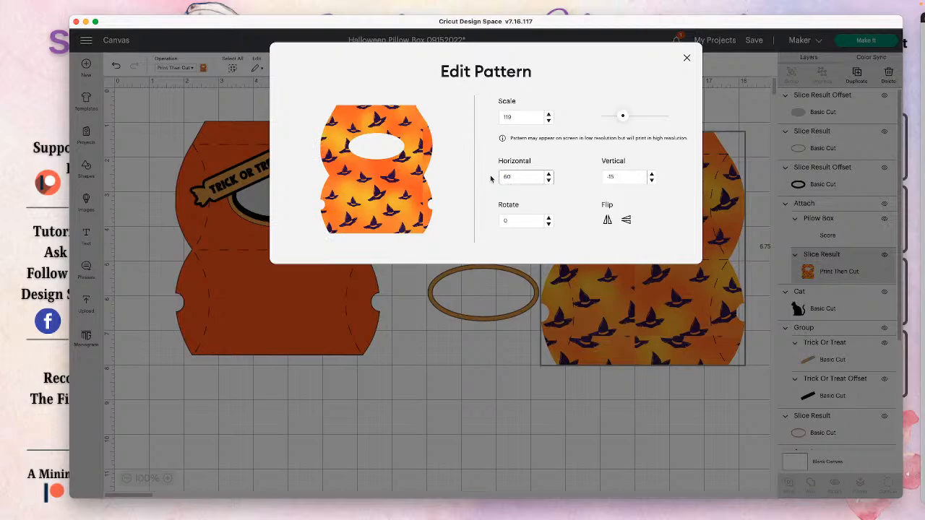
drag(516, 177, 492, 177)
text(68)
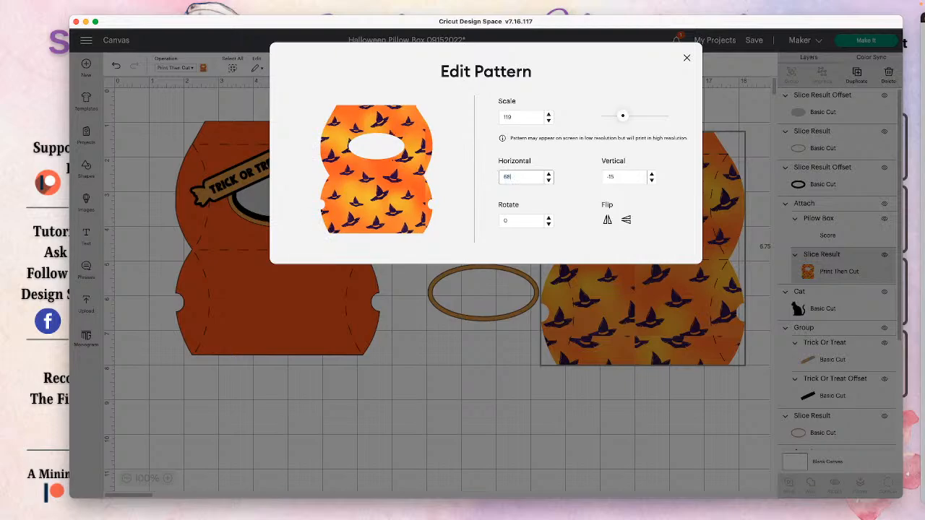
- Set the pattern's horizontal offset to 99 and close the pattern editor
click(549, 174)
click(549, 174)
click(549, 174)
click(549, 174)
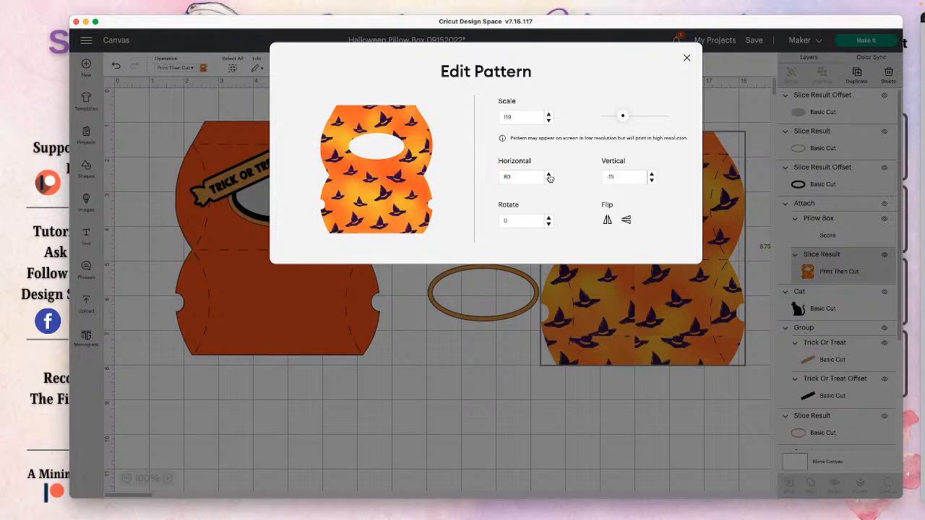
click(549, 174)
click(550, 174)
click(549, 175)
click(550, 174)
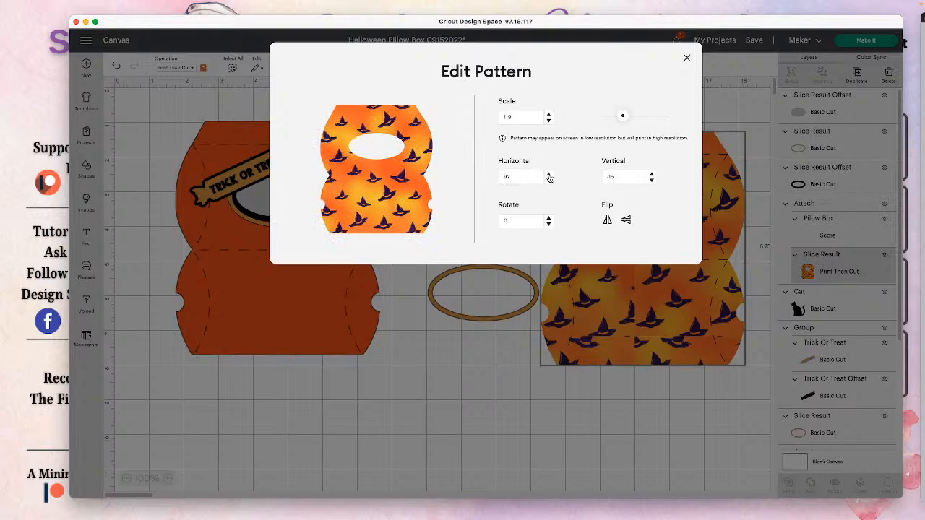
click(550, 175)
click(550, 175)
click(550, 175)
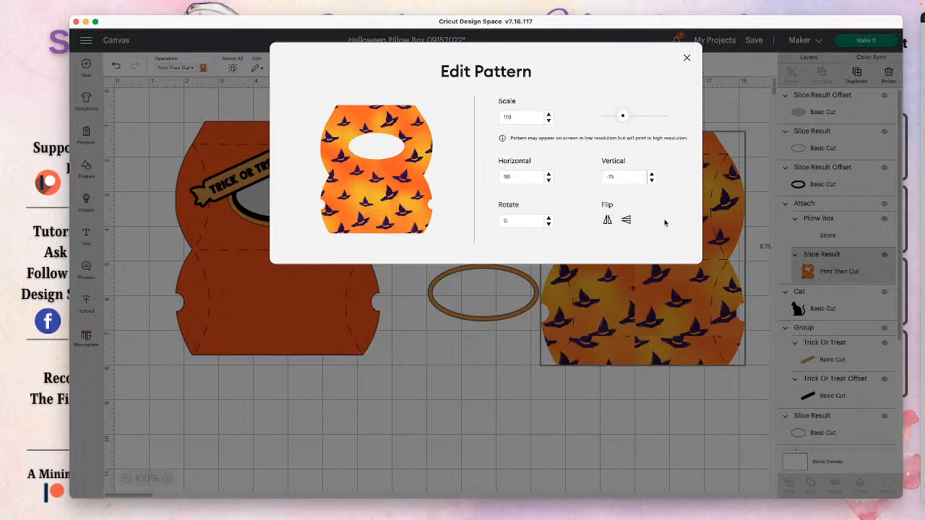
click(473, 370)
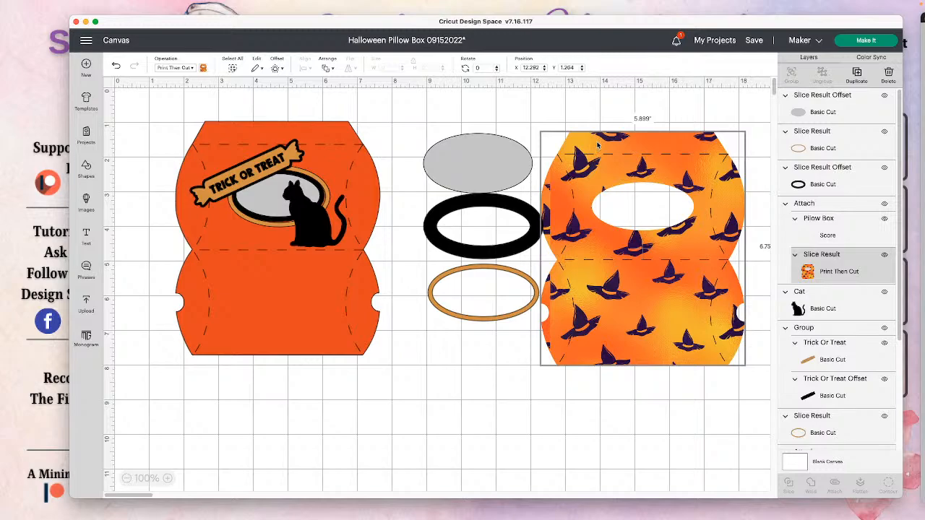
- Send the project to mat preparation, choosing On Mat as the loading method for all materials
click(849, 41)
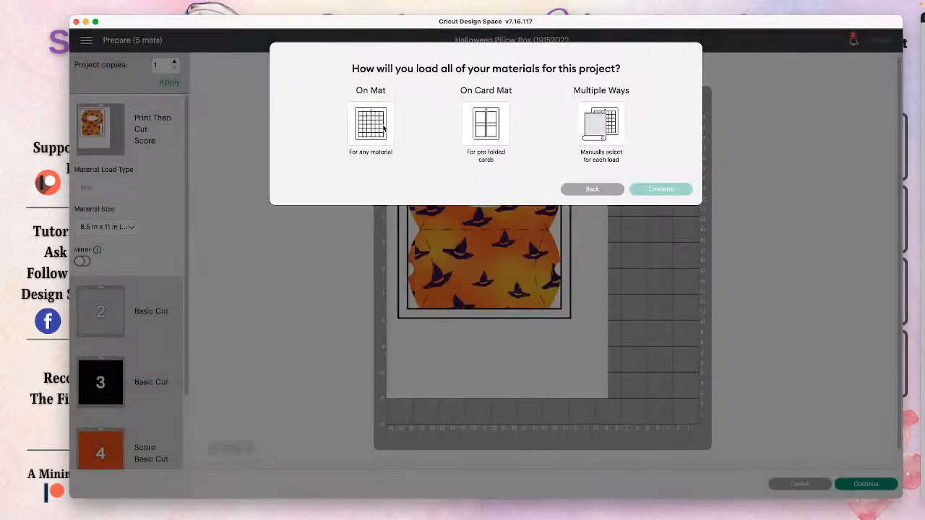
click(384, 128)
click(636, 221)
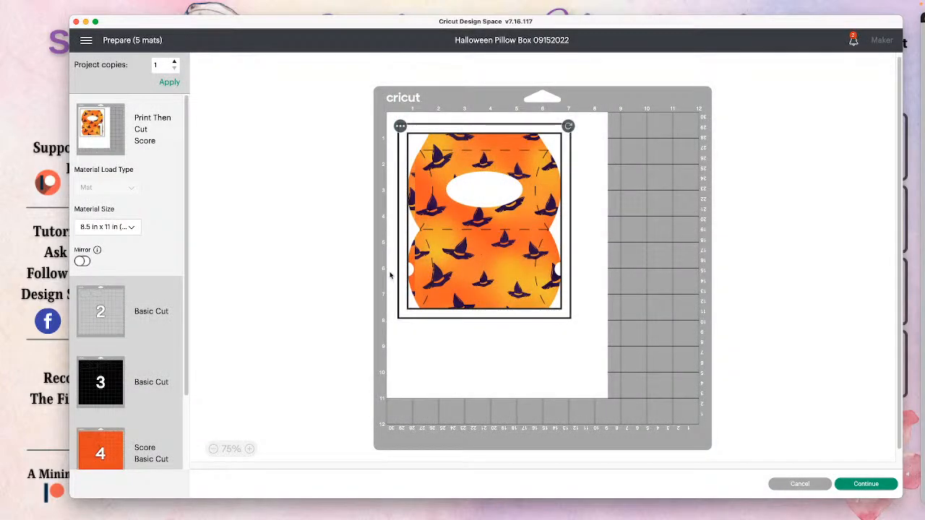
- Review the orange box mat and the tan pieces mat, and return to the Print Then Cut mat
click(112, 441)
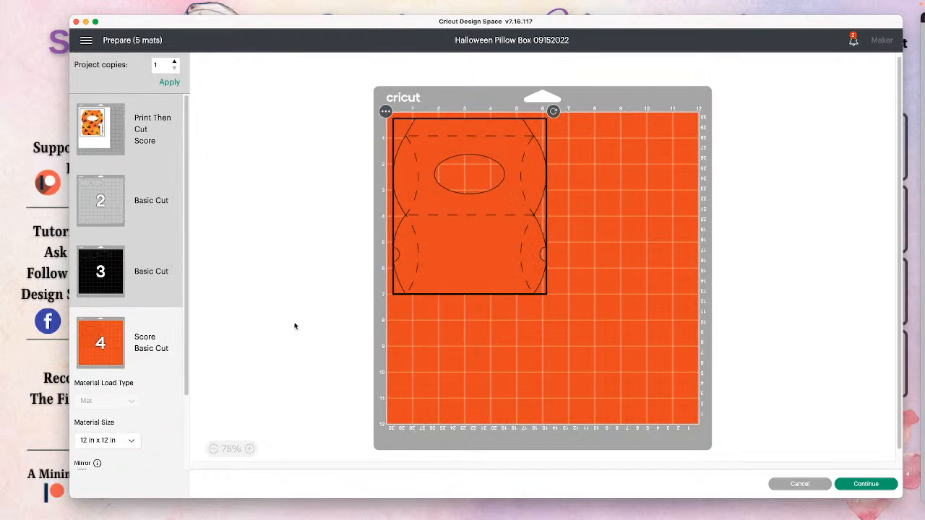
scroll(141, 336, down, 3)
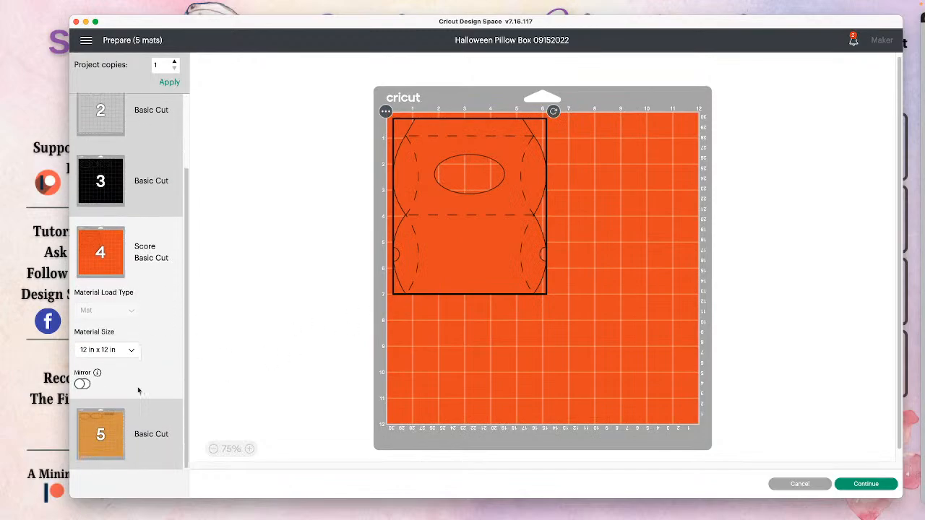
click(134, 414)
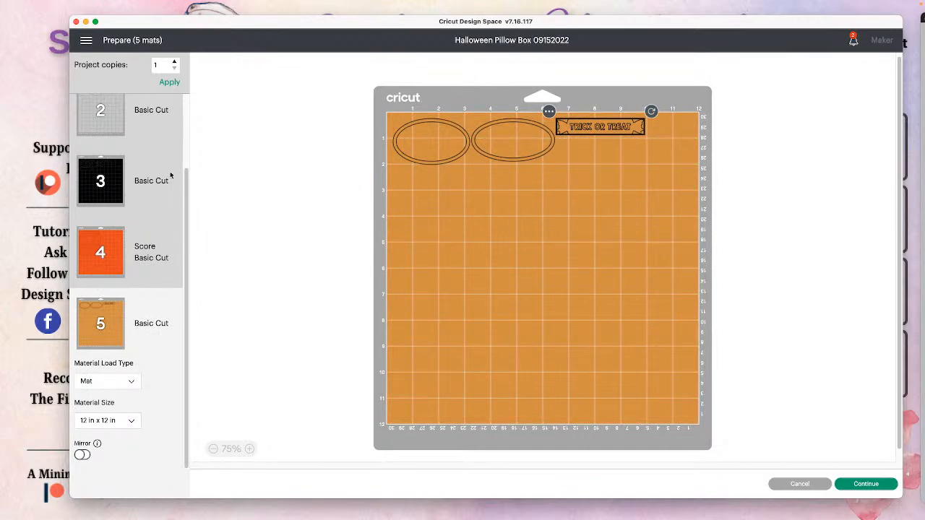
scroll(170, 175, up, 3)
click(154, 137)
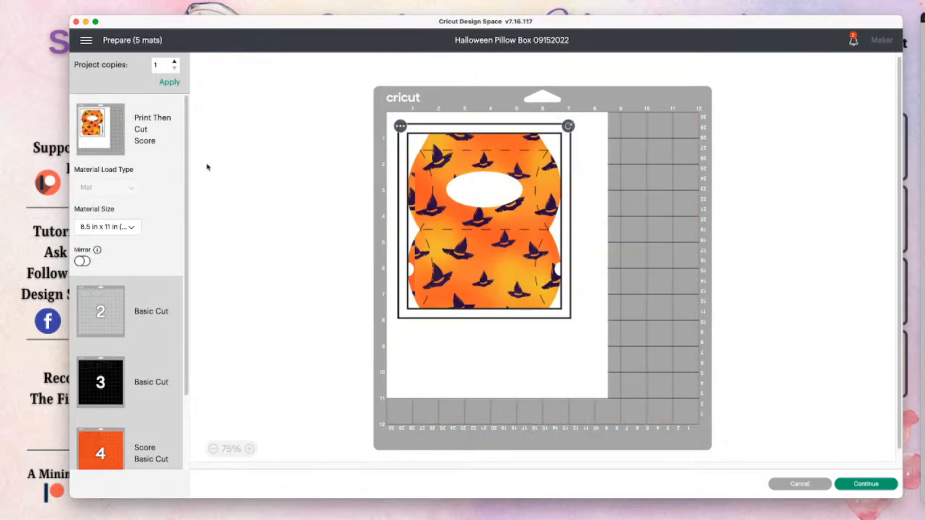
- Proceed from mat preparation and send the Print Then Cut mat to the printer with Use System Dialog enabled
click(871, 489)
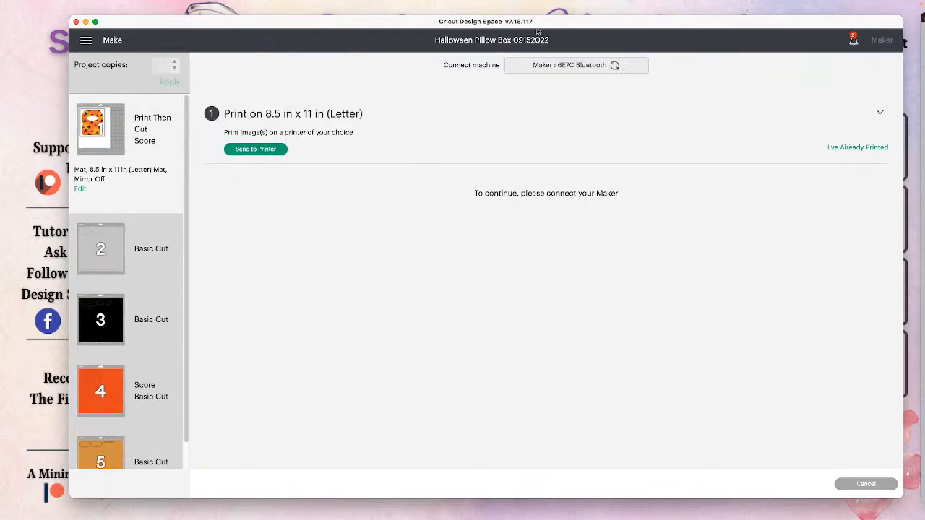
click(273, 151)
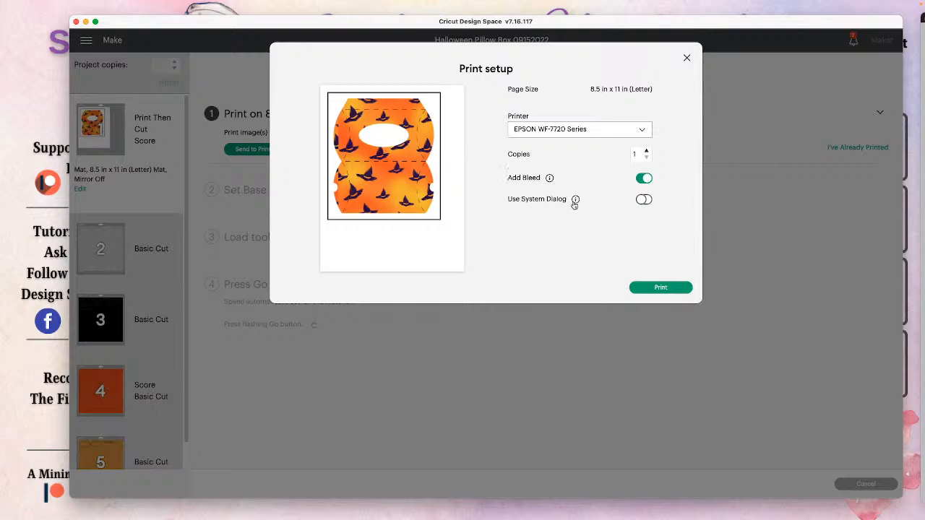
click(644, 200)
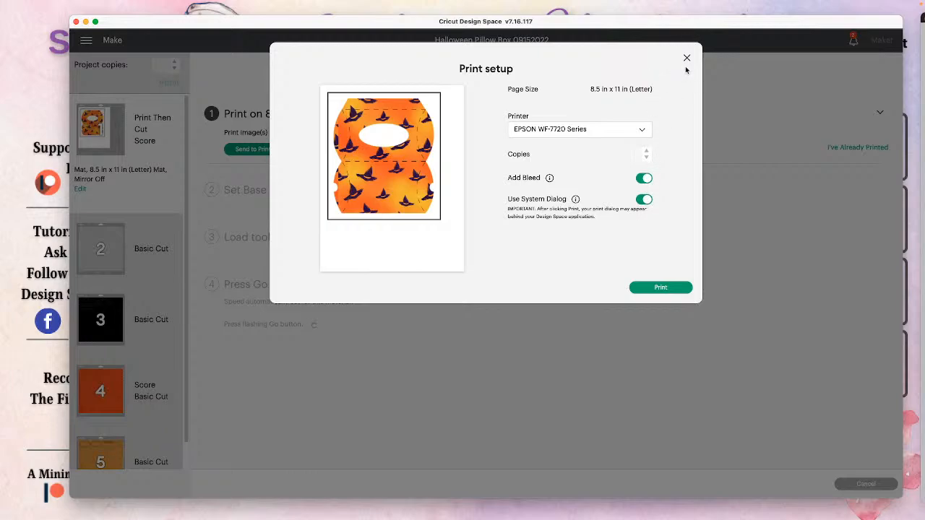
mouse_move(692, 28)
mouse_down()
mouse_move(691, 293)
mouse_move(677, 27)
mouse_up()
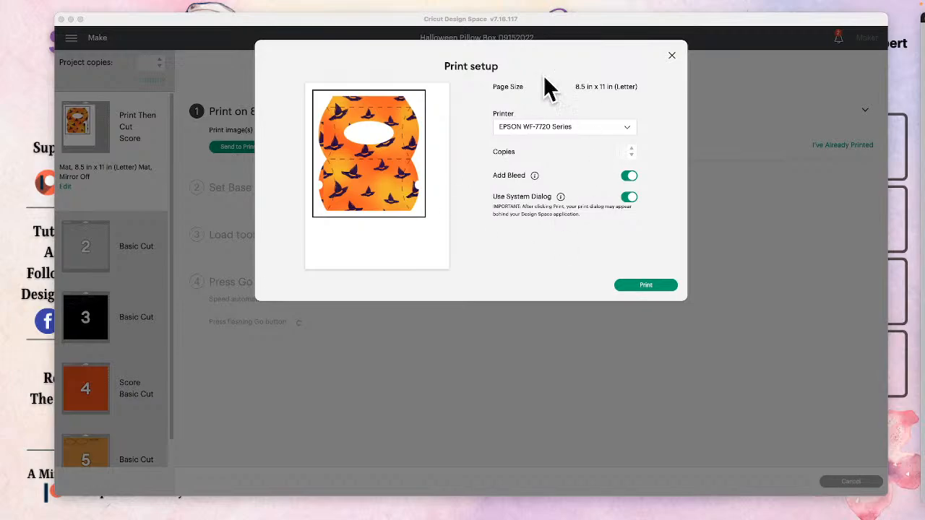
click(646, 286)
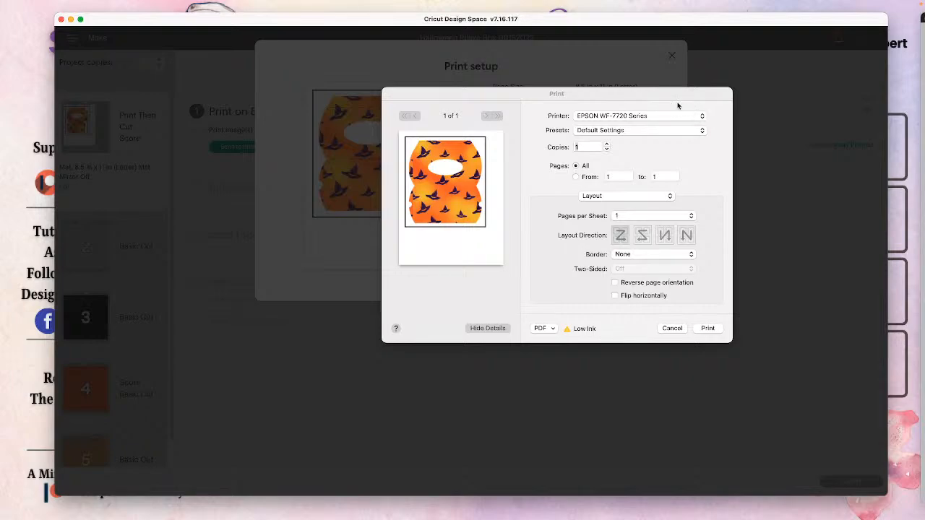
- Choose the Print Then Cut preset for the EPSON WF-7720 Series printer and cancel the system print dialog
click(604, 133)
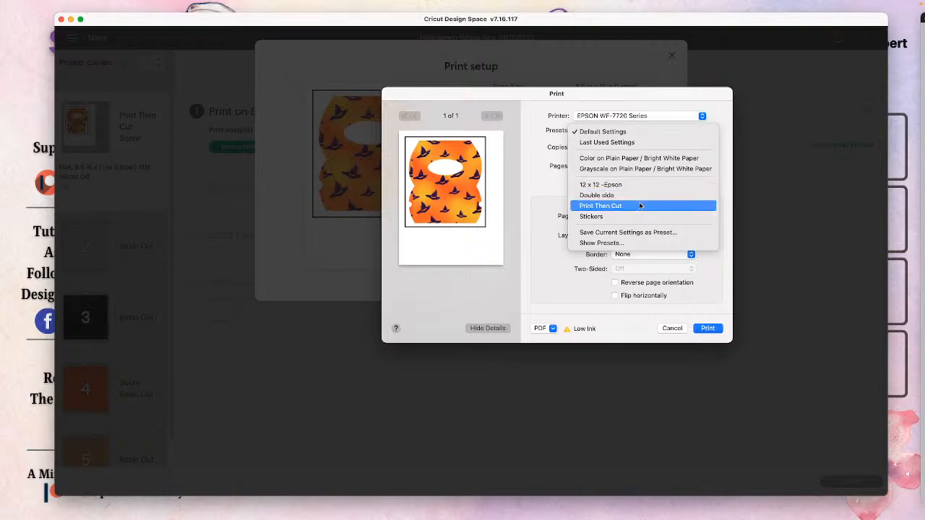
click(640, 207)
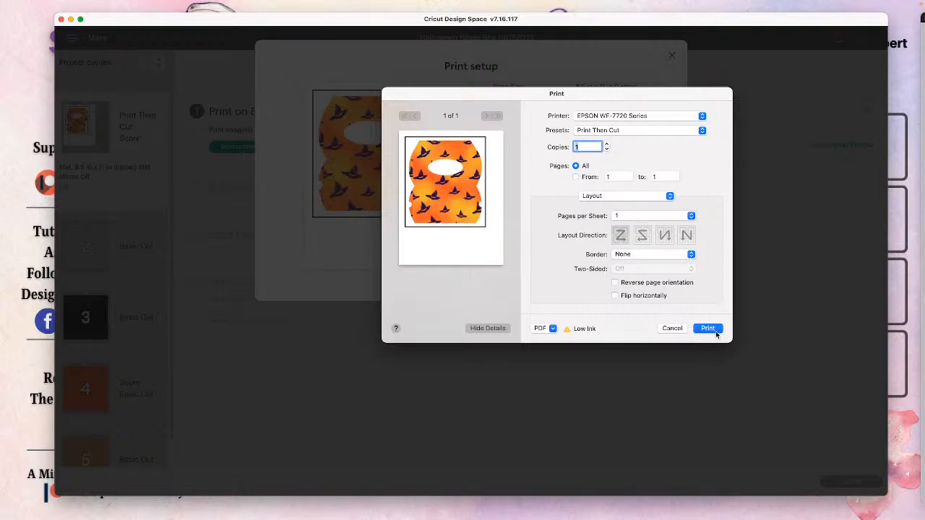
click(672, 329)
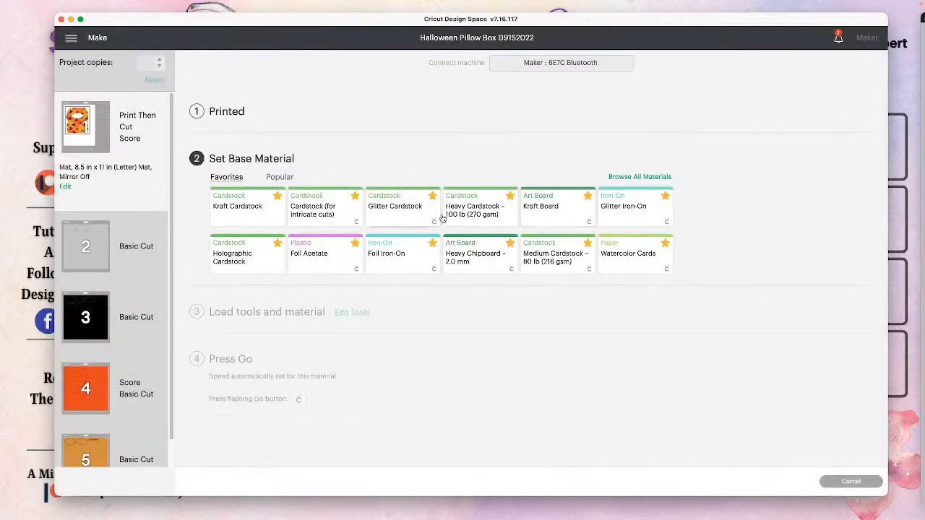
- Cancel the cut, confirm the cancellation, and leave mat preparation to return to the canvas
click(860, 483)
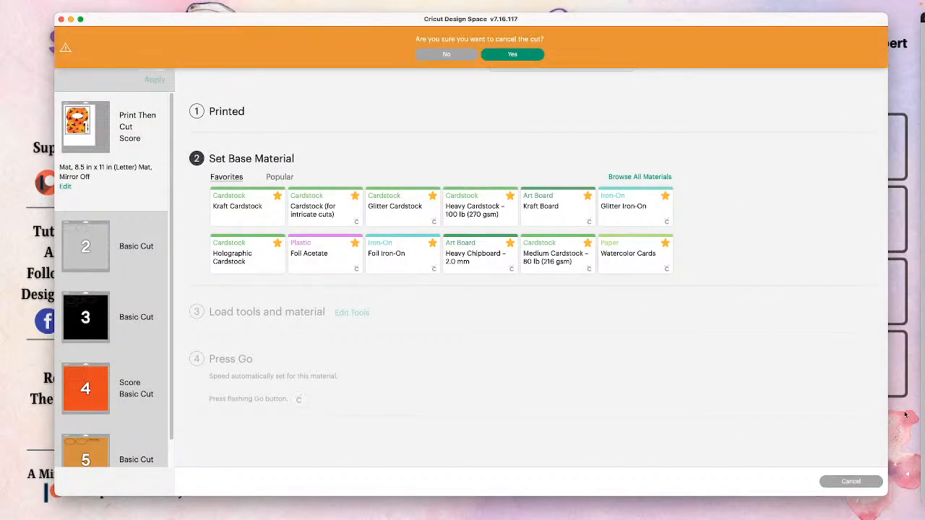
click(523, 55)
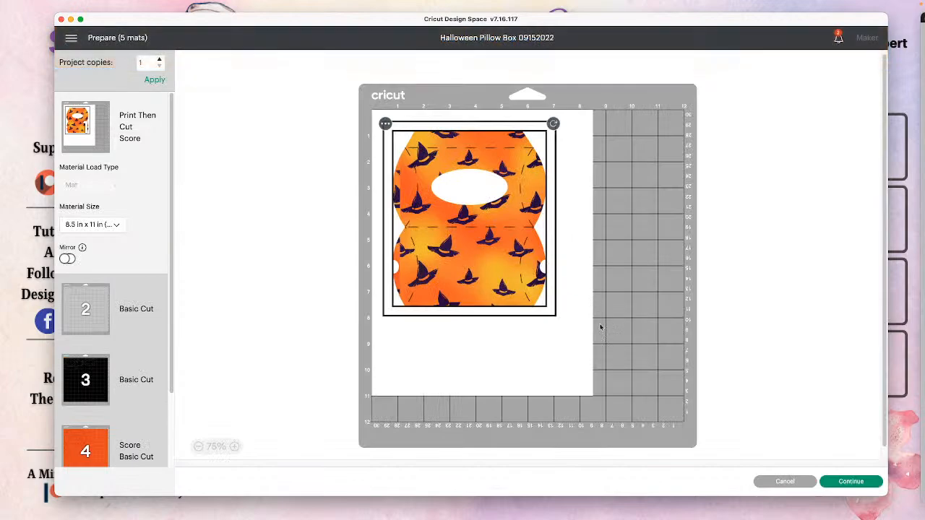
click(795, 480)
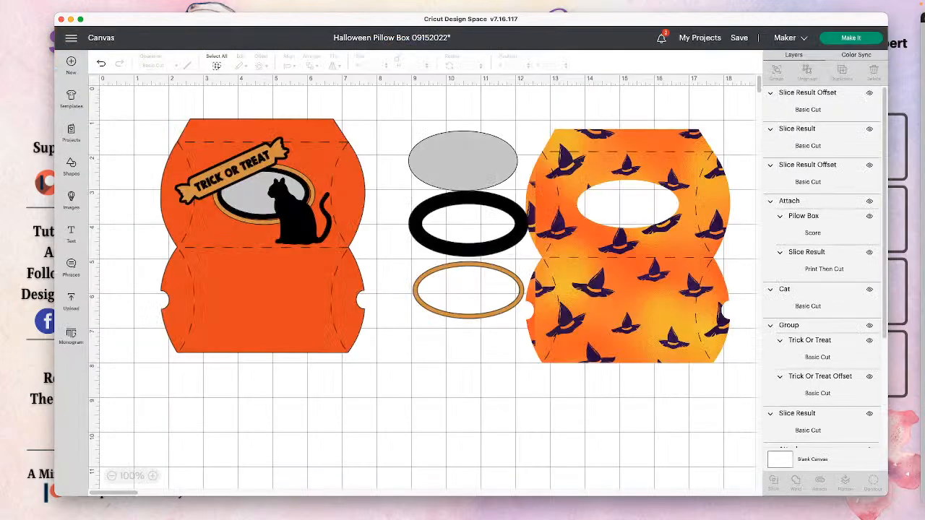
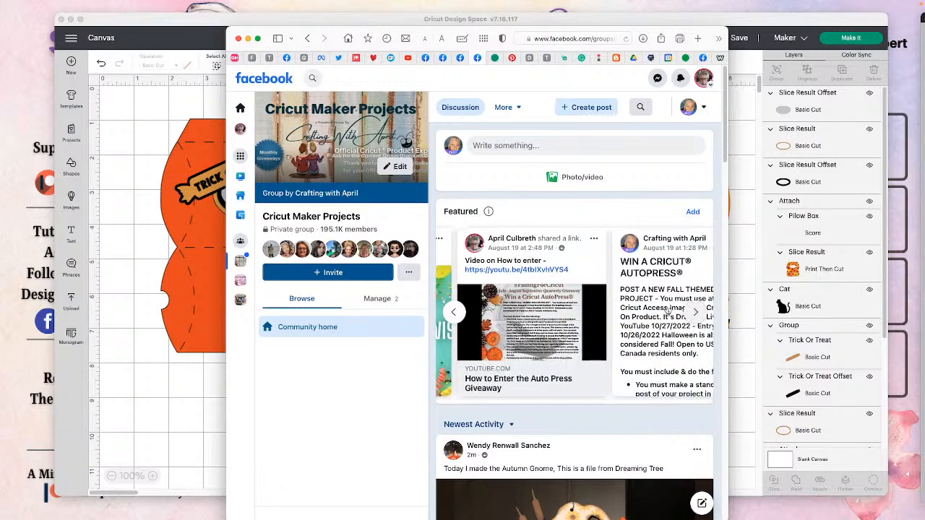
- Look through the featured posts of the Cricut Maker Projects Facebook group up to the rules, and return to the first one
click(697, 312)
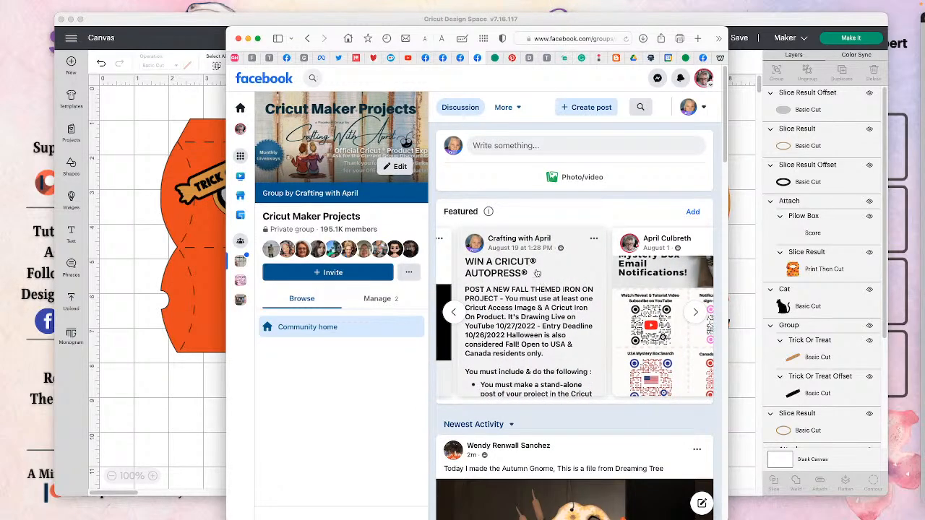
click(693, 312)
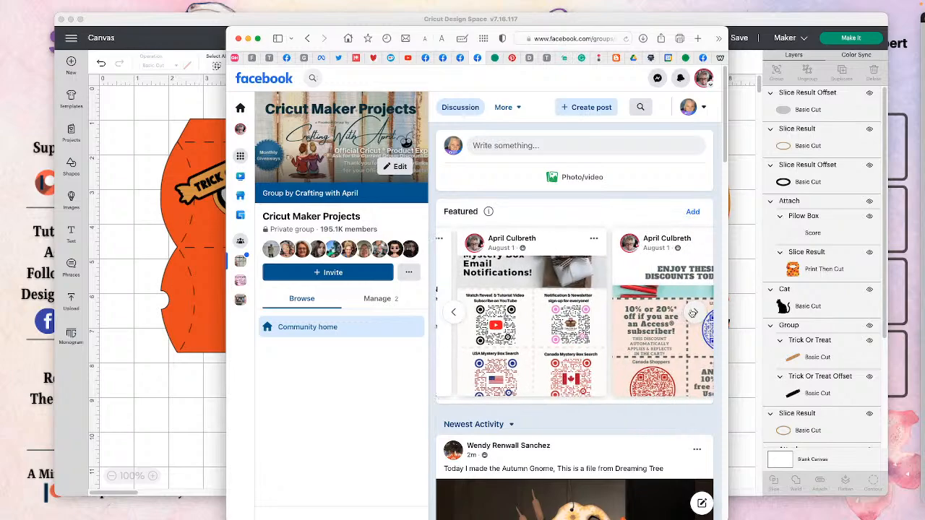
click(695, 314)
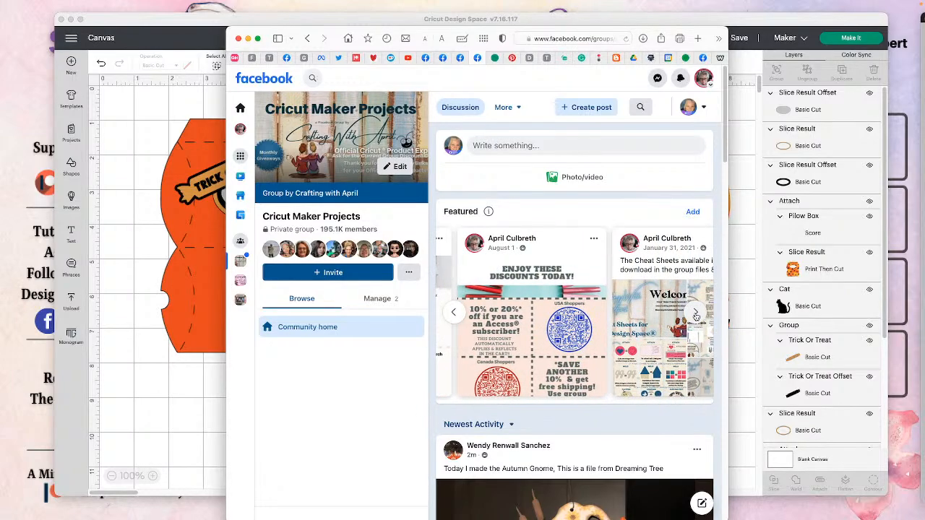
click(697, 314)
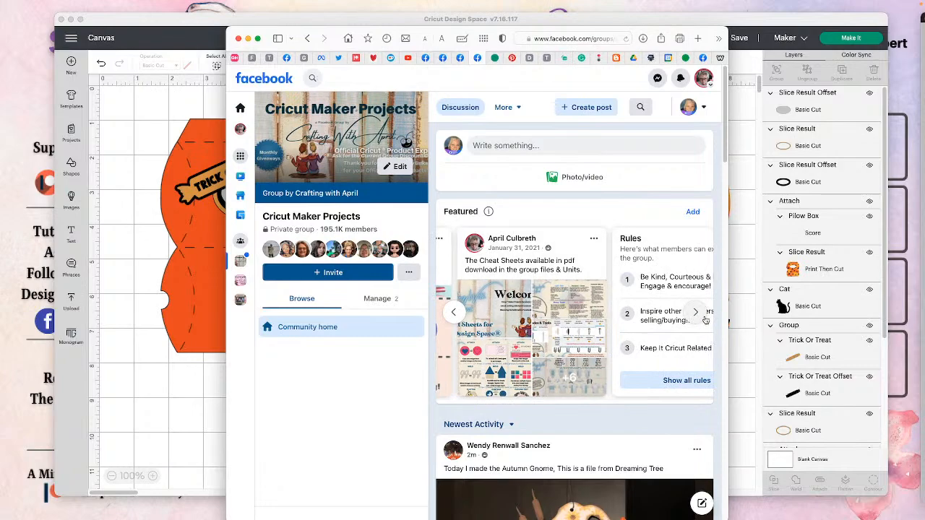
click(695, 315)
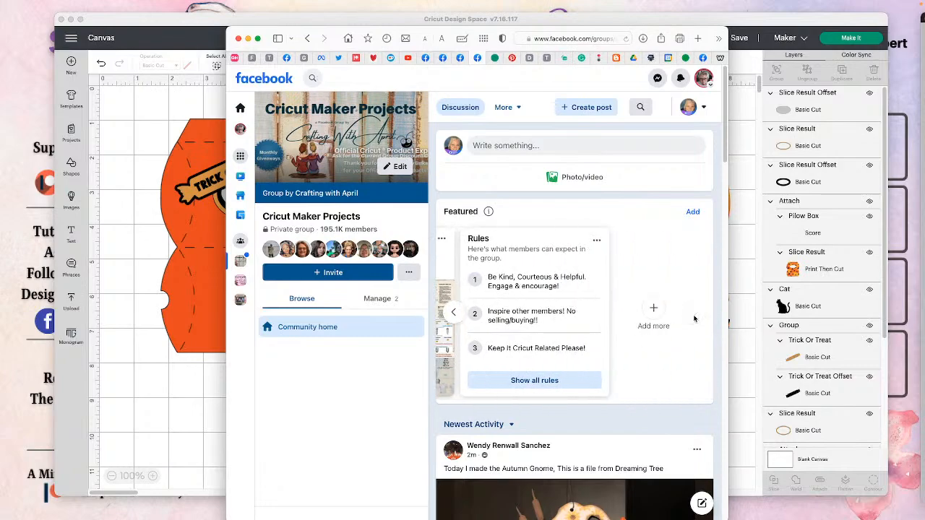
click(453, 313)
click(454, 312)
click(454, 312)
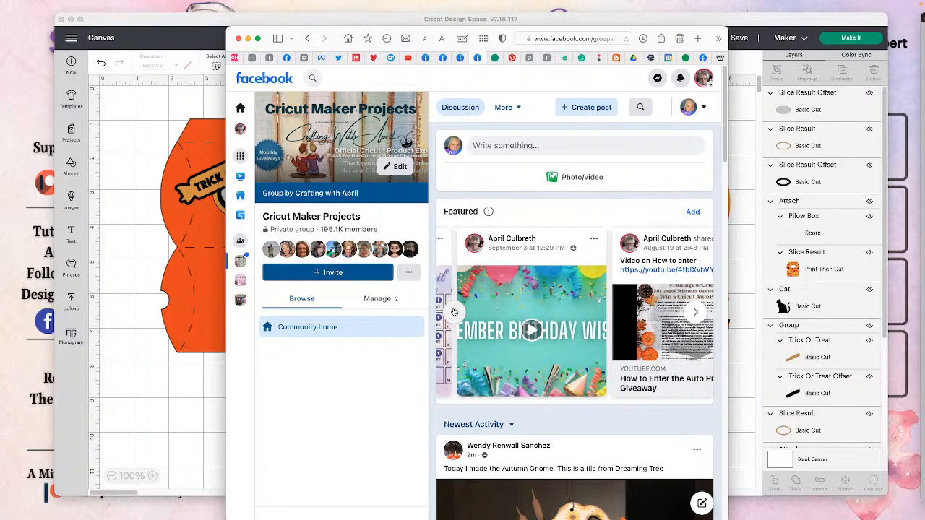
click(454, 313)
click(454, 313)
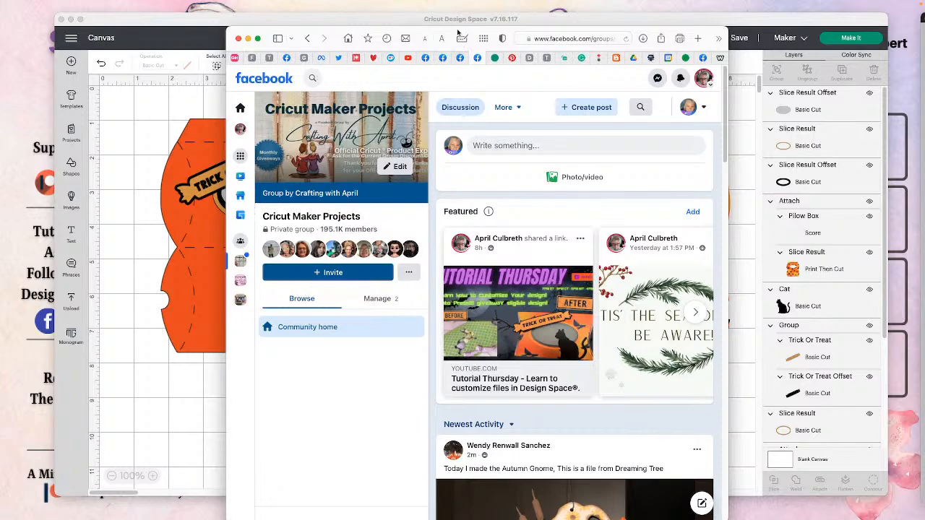
- Move the Facebook browser window off the screen and reposition the Cricut Design Space window with its canvas fully in view
drag(394, 21, 368, 116)
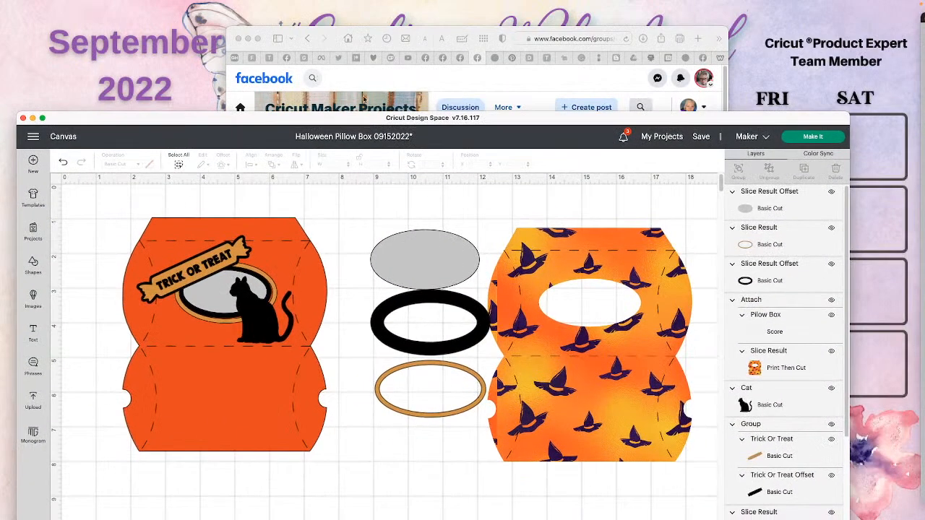
click(365, 32)
drag(366, 32, 924, 29)
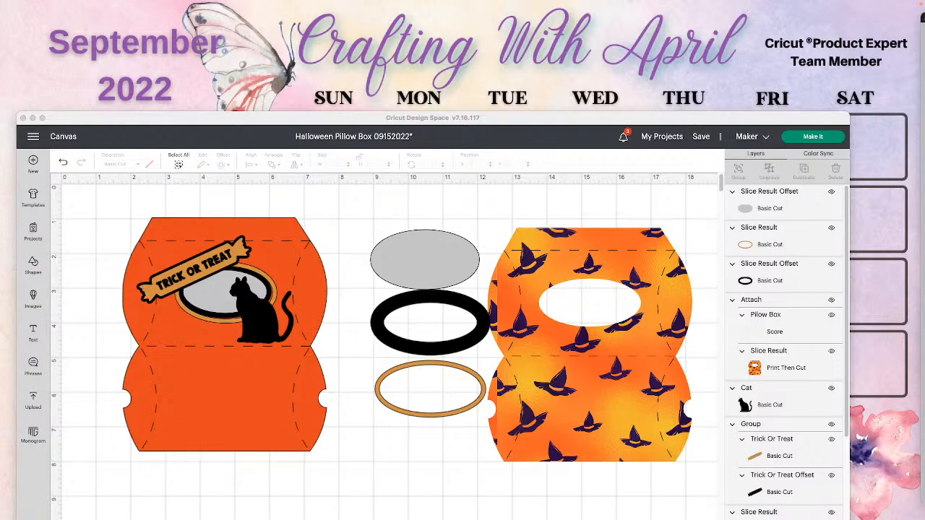
mouse_move(924, 69)
mouse_down()
mouse_move(857, 45)
mouse_move(793, 37)
mouse_move(858, 41)
mouse_move(924, 69)
mouse_up()
drag(580, 118, 614, 18)
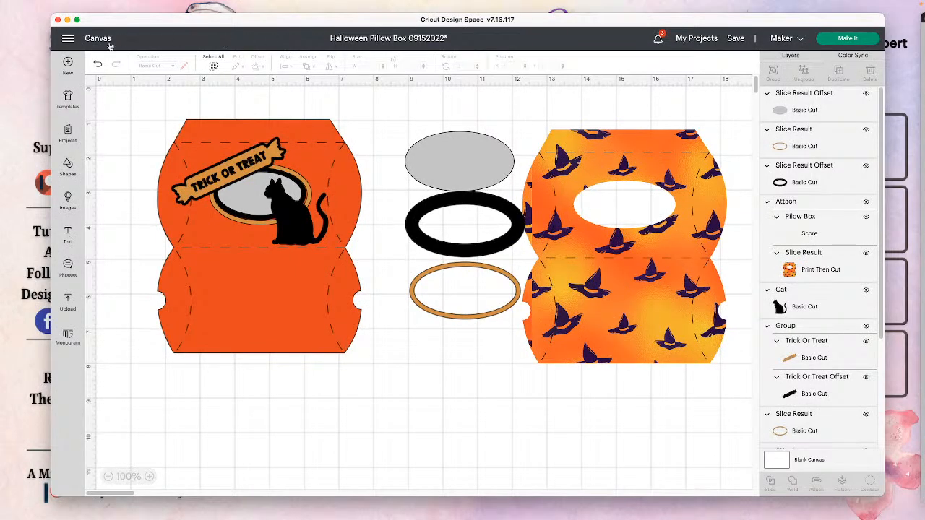
- Open the account's own profile and browse down through its shared projects
click(67, 39)
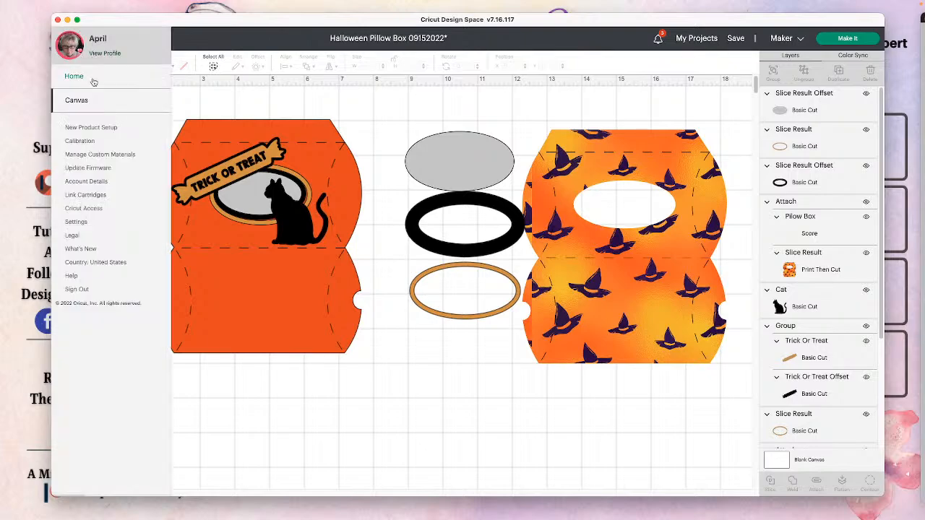
click(103, 40)
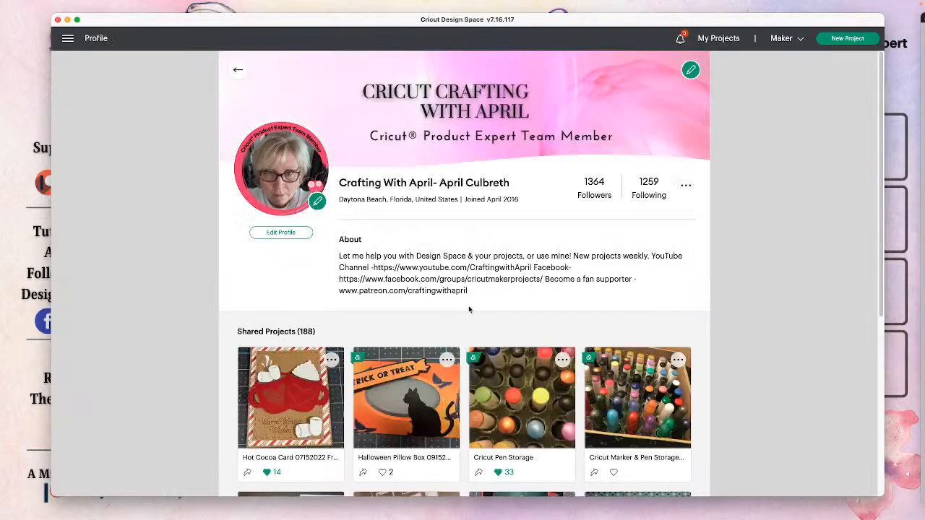
scroll(469, 309, down, 3)
scroll(472, 309, down, 5)
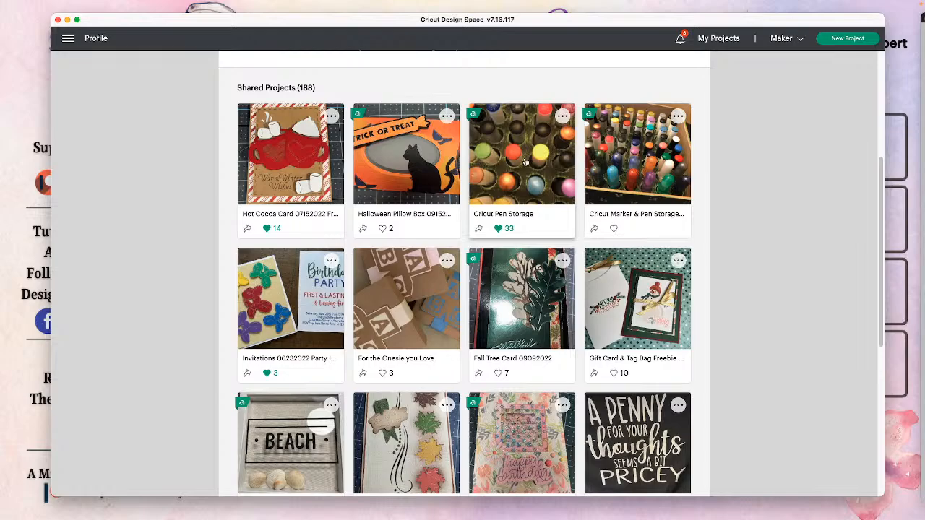
scroll(601, 287, down, 2)
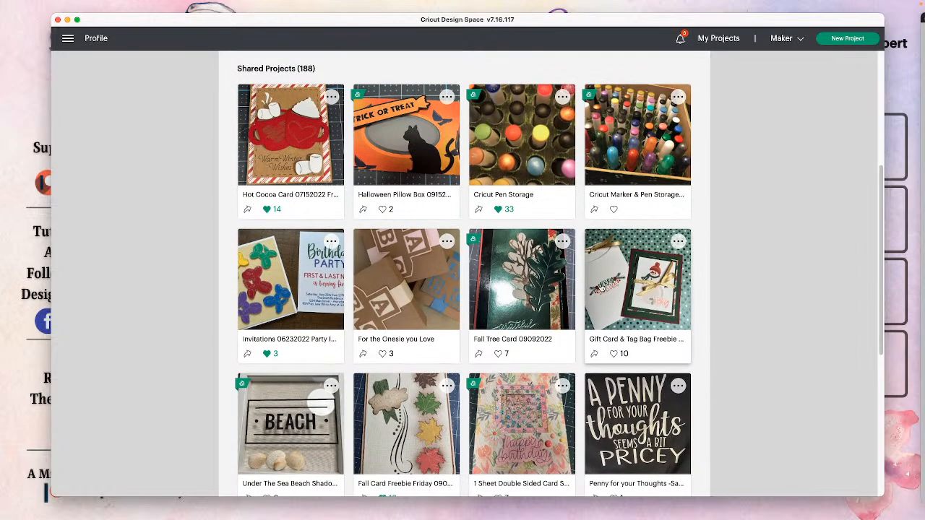
scroll(601, 288, down, 10)
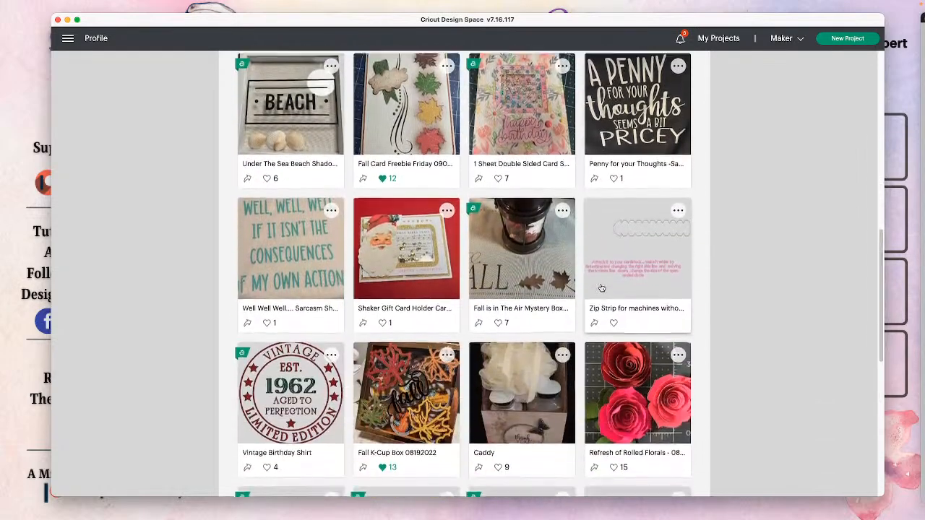
scroll(601, 287, down, 10)
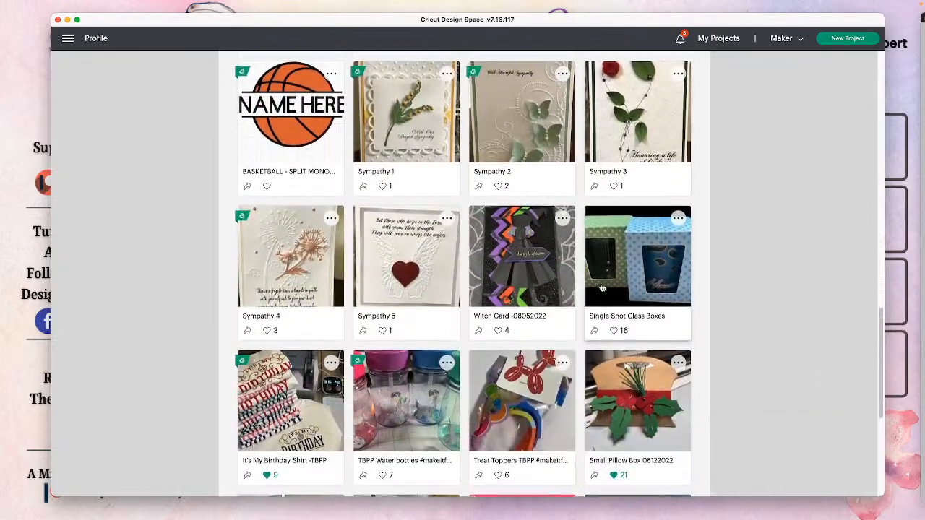
scroll(602, 288, down, 11)
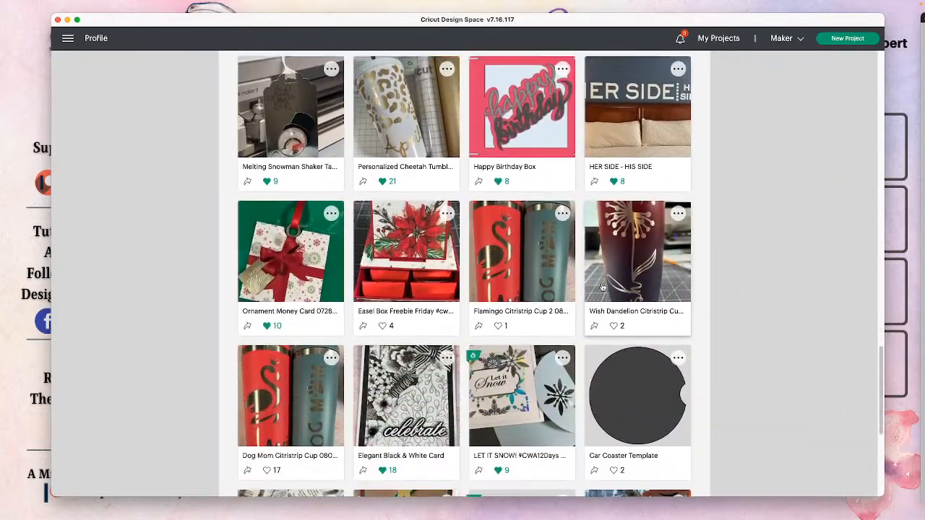
scroll(602, 288, down, 10)
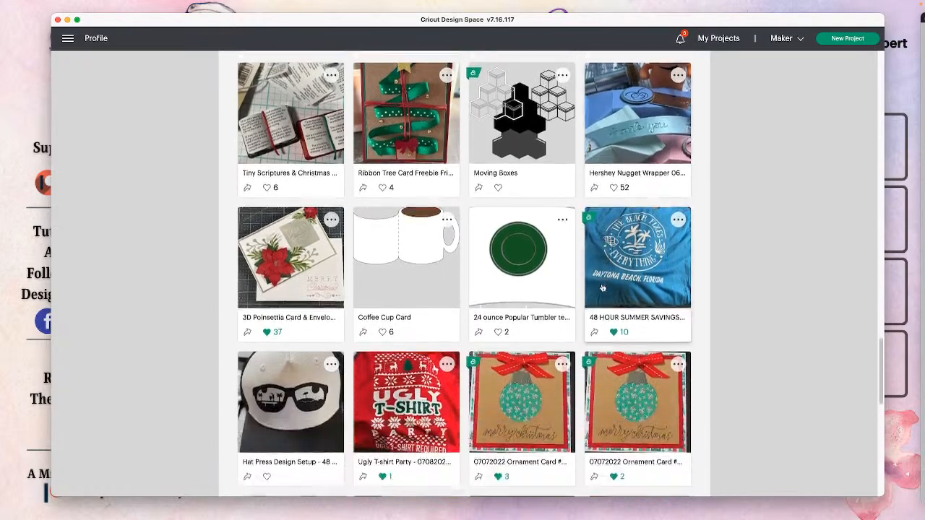
scroll(602, 288, down, 11)
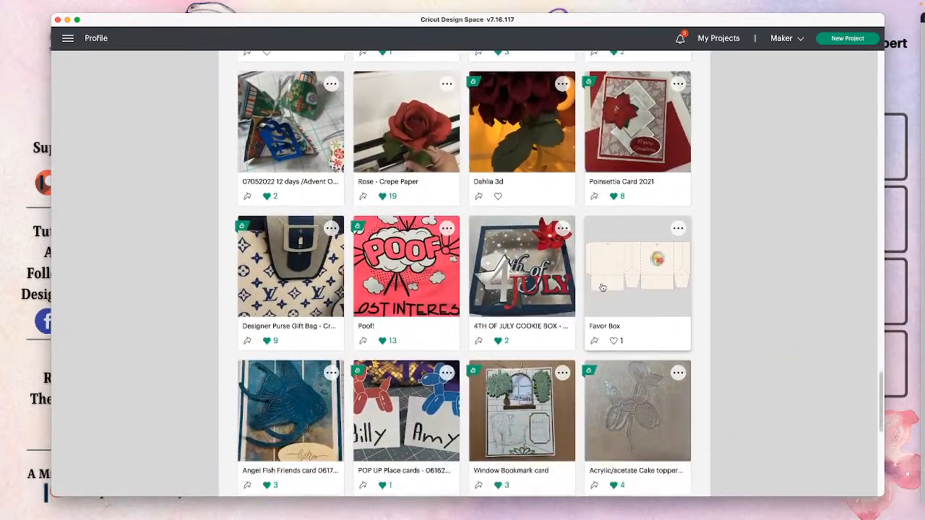
scroll(602, 288, down, 10)
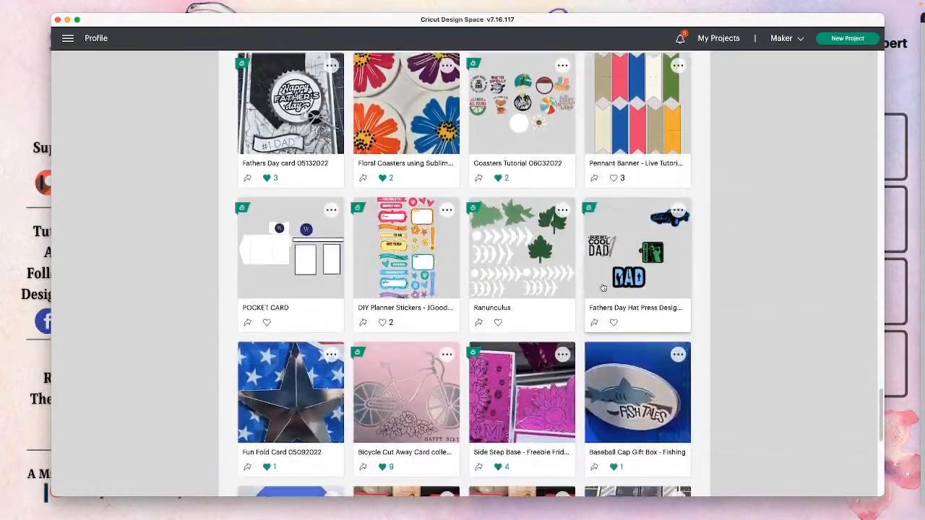
scroll(602, 287, down, 13)
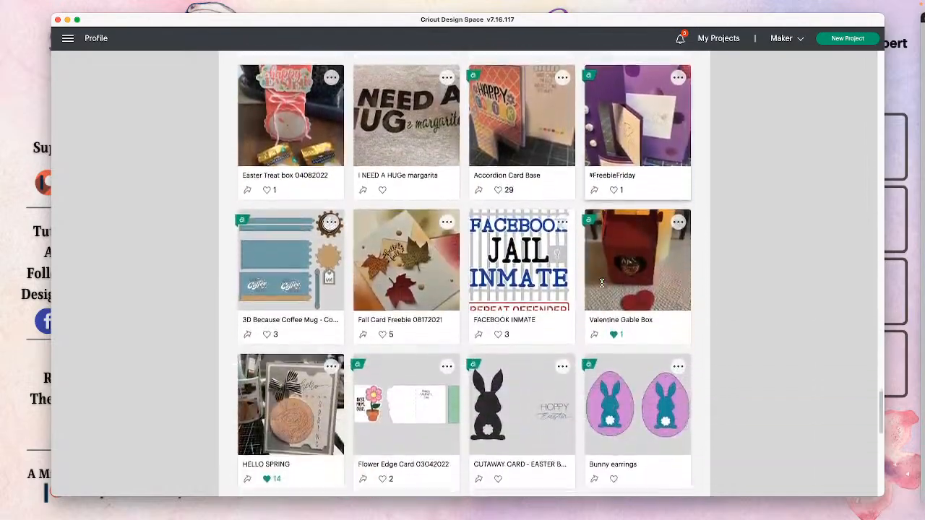
scroll(602, 288, down, 13)
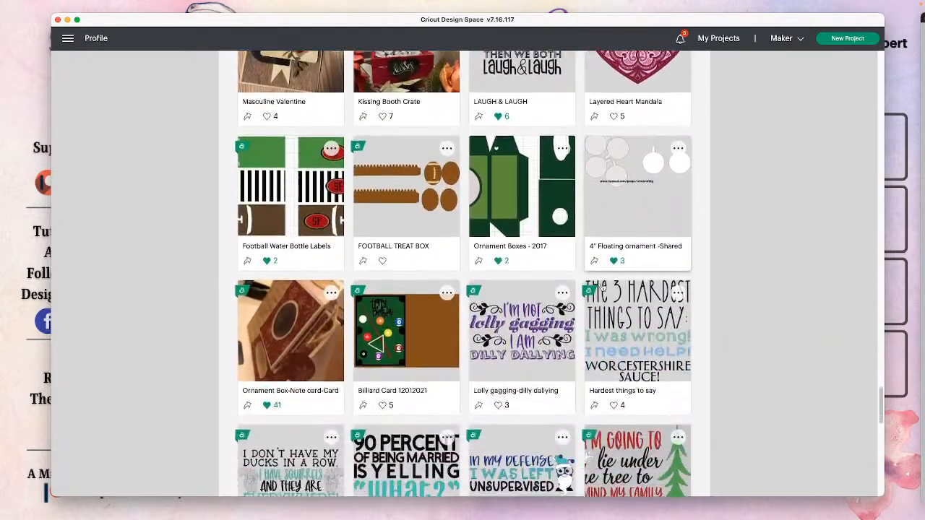
scroll(602, 287, down, 13)
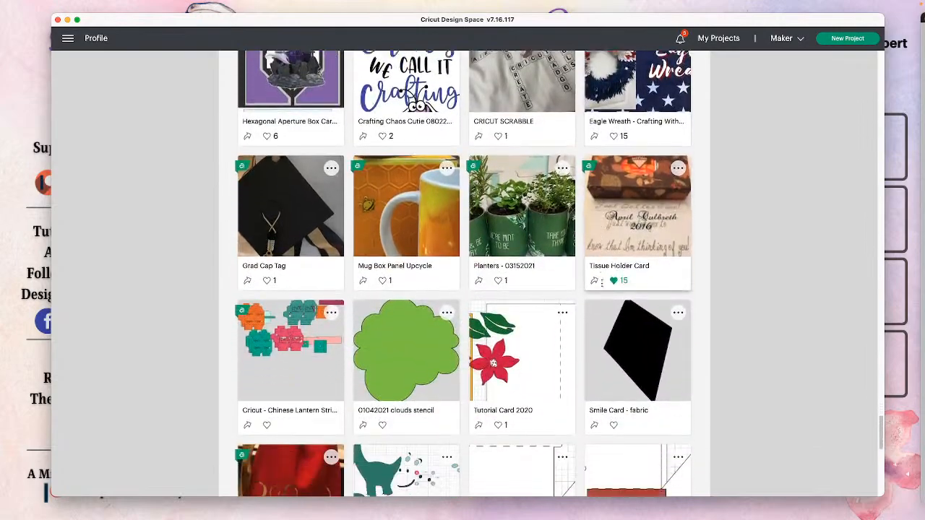
- Browse the remaining shared projects on the profile down to the end of the list
scroll(602, 287, down, 7)
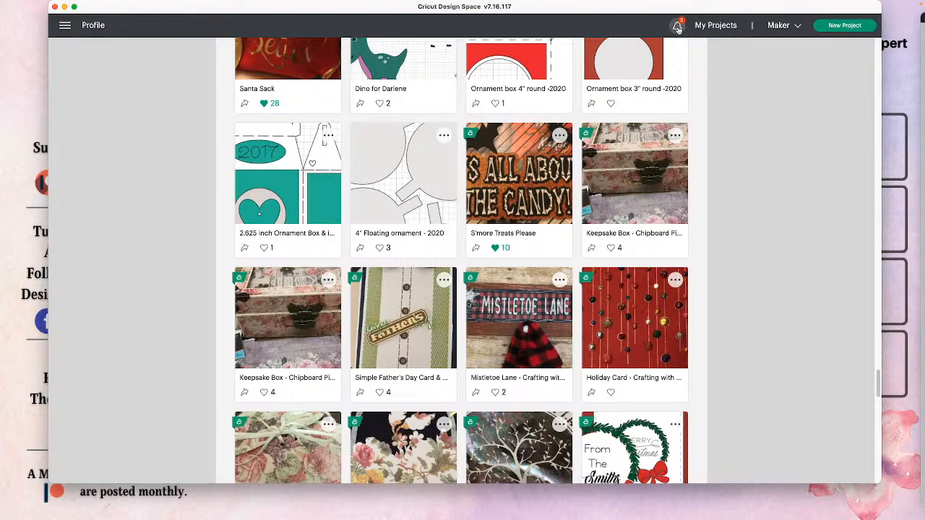
scroll(406, 143, down, 3)
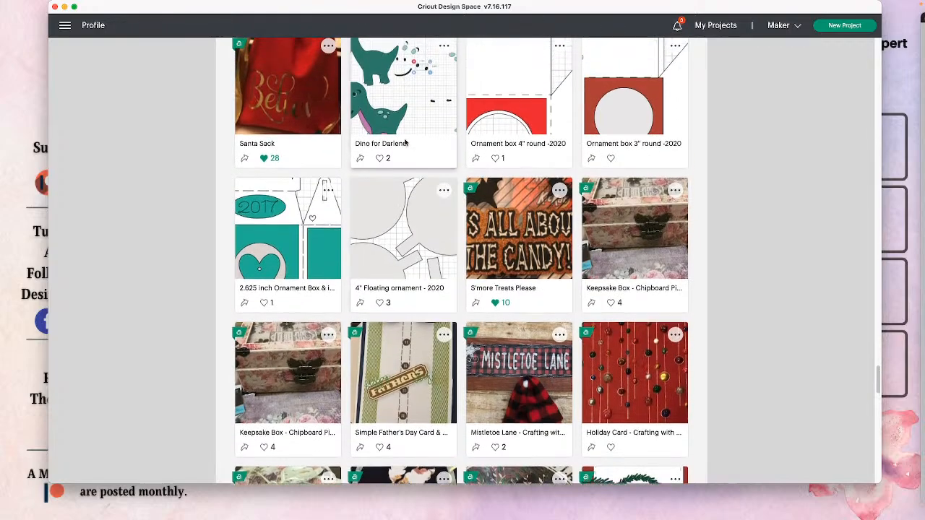
scroll(365, 289, up, 5)
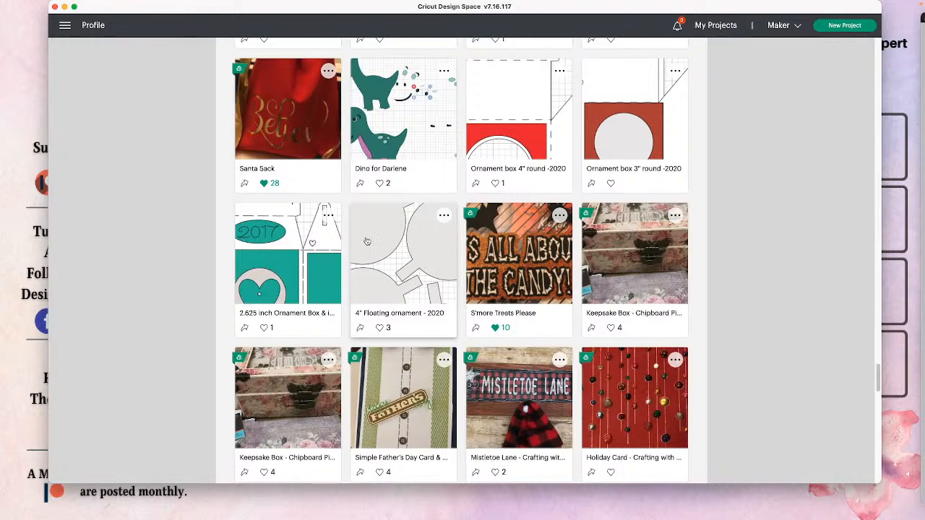
scroll(408, 255, down, 5)
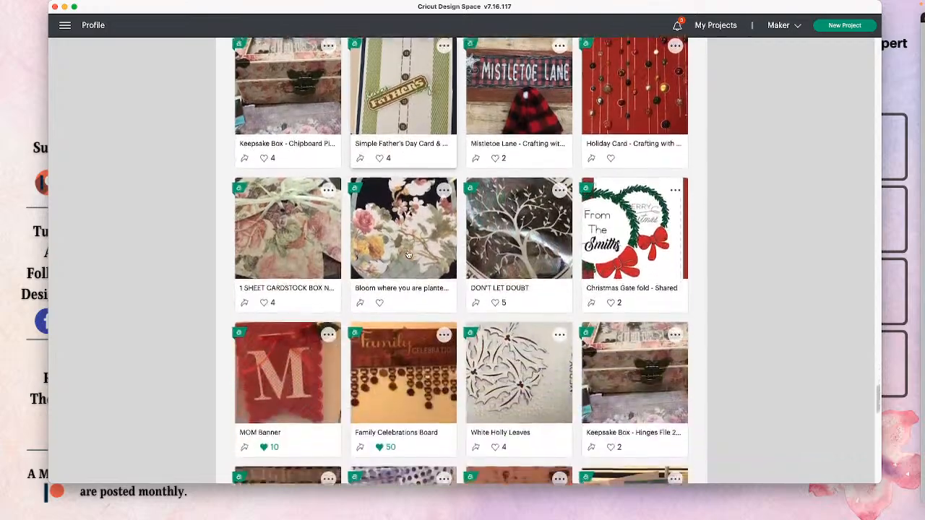
scroll(408, 255, down, 8)
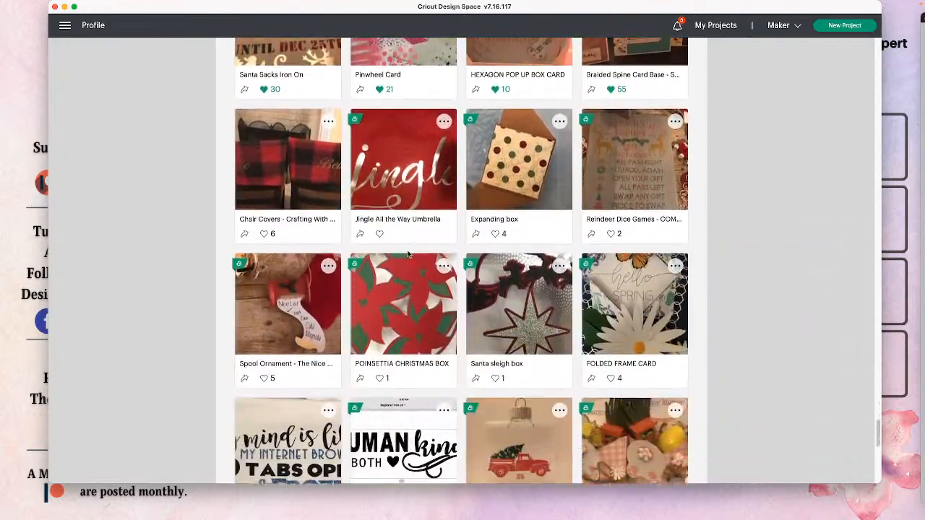
scroll(408, 255, down, 7)
scroll(508, 129, up, 1)
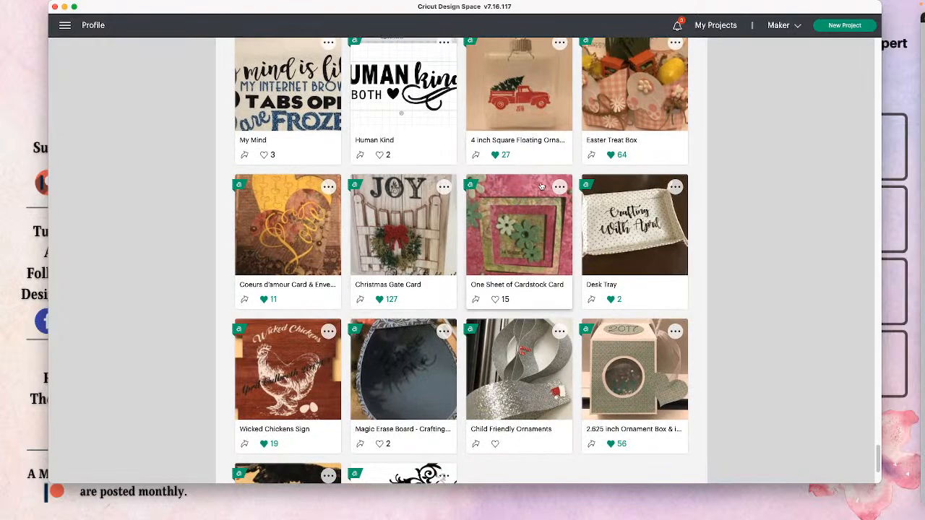
scroll(541, 186, down, 1)
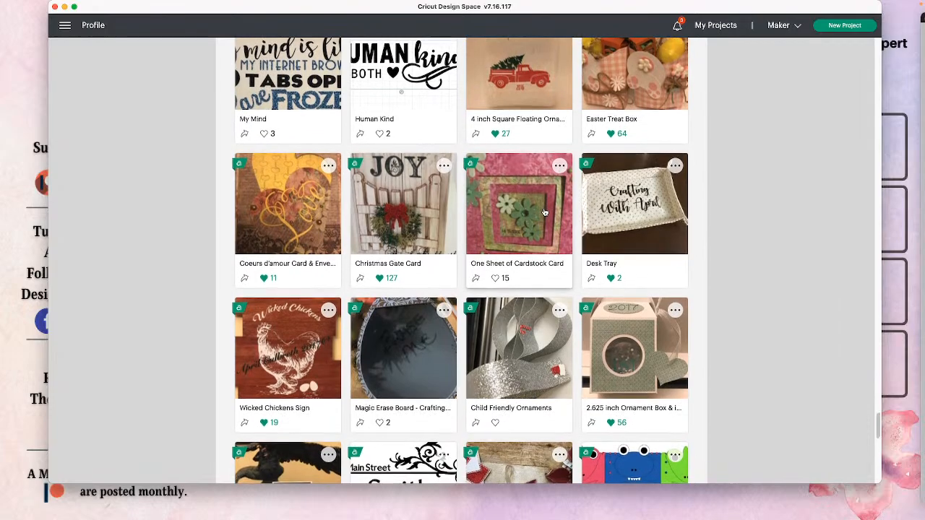
scroll(545, 212, down, 5)
scroll(545, 212, down, 10)
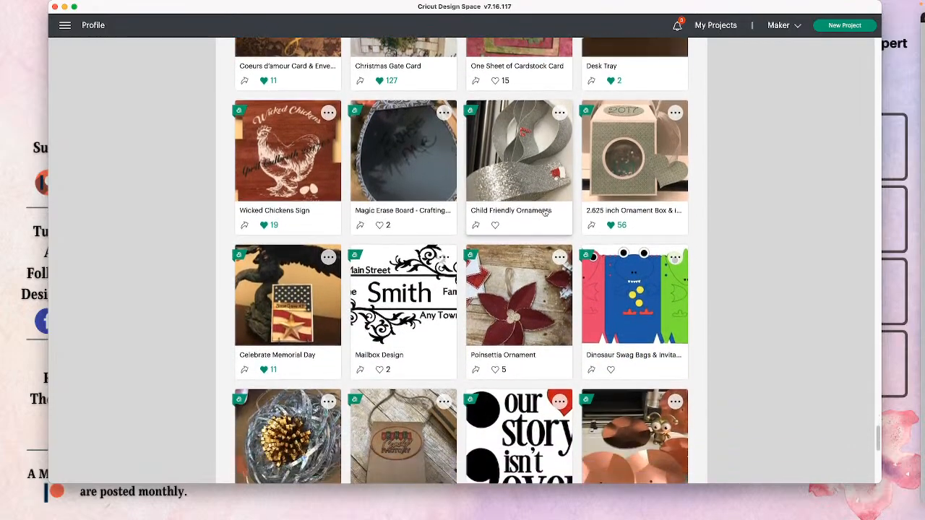
scroll(545, 212, down, 7)
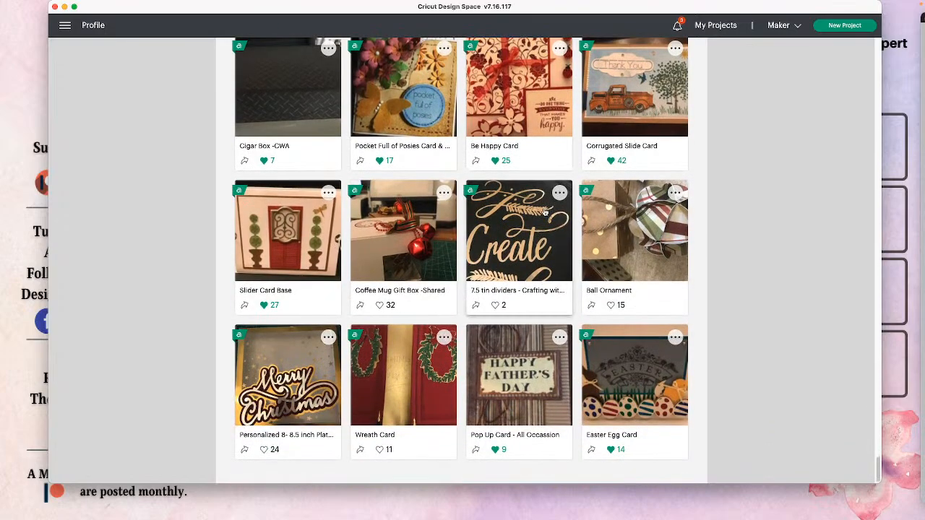
- Look back up through the older shared projects as far as the ornament box and football designs
scroll(545, 211, up, 12)
scroll(545, 212, up, 15)
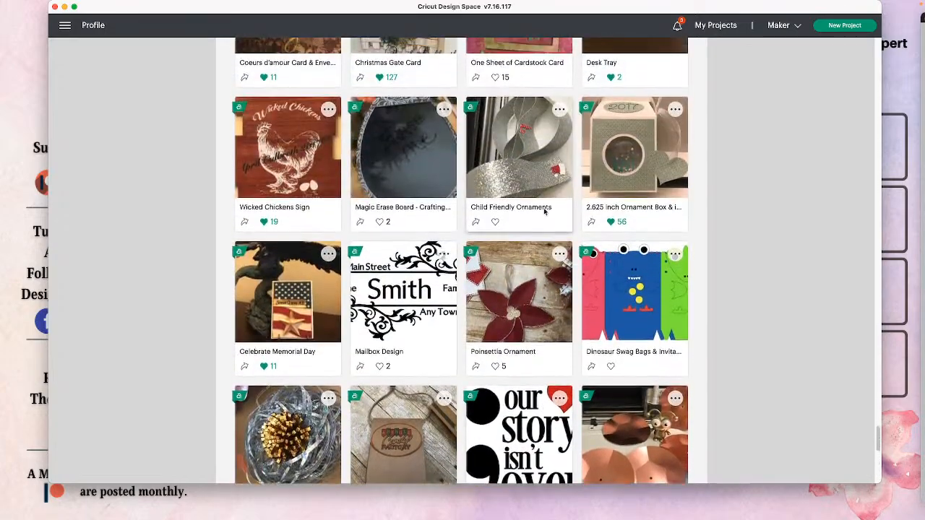
scroll(545, 212, up, 20)
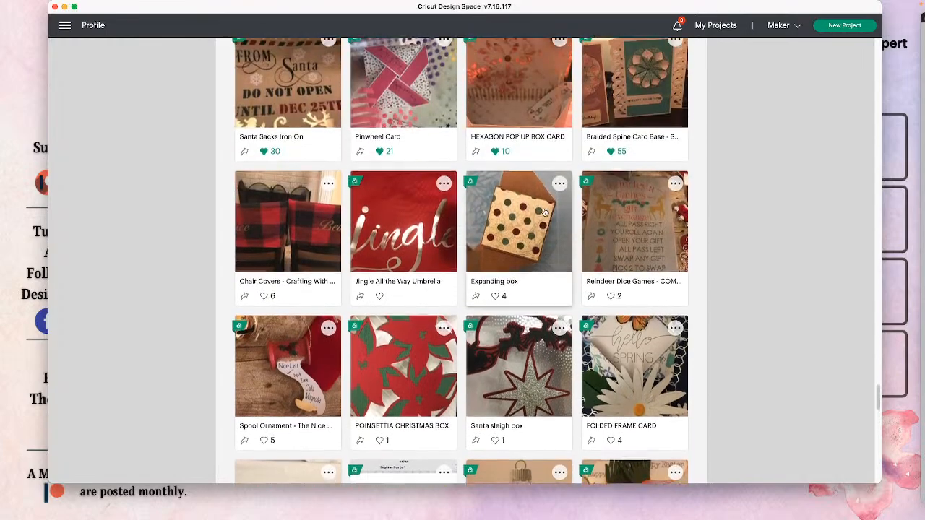
scroll(545, 212, up, 14)
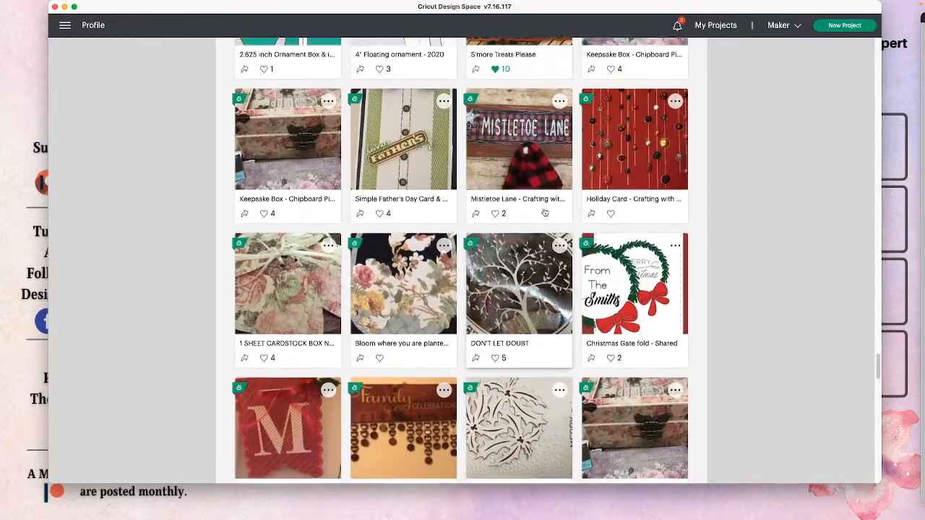
scroll(545, 212, up, 4)
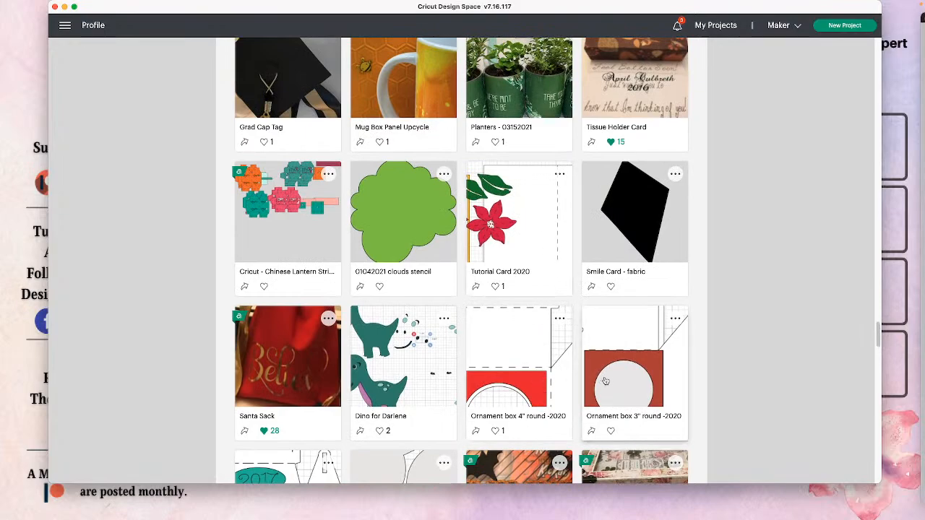
scroll(613, 381, down, 5)
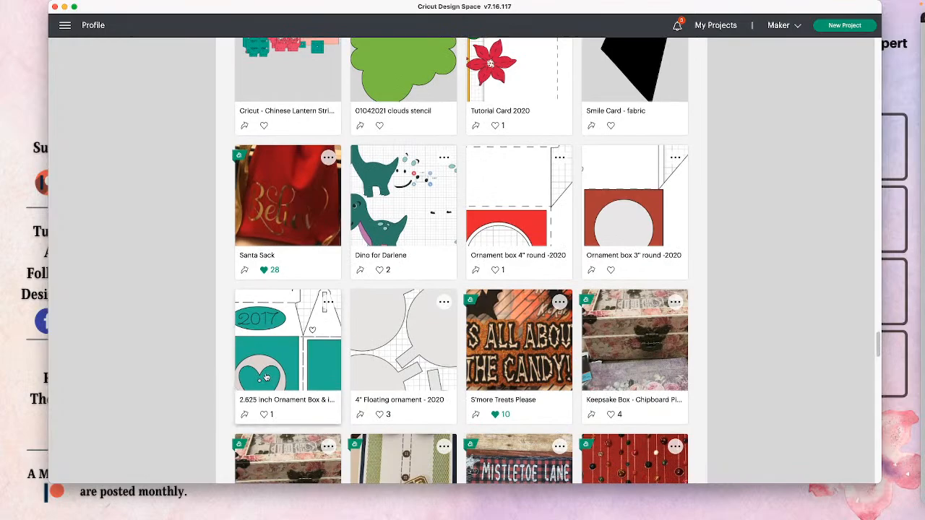
scroll(278, 373, up, 1)
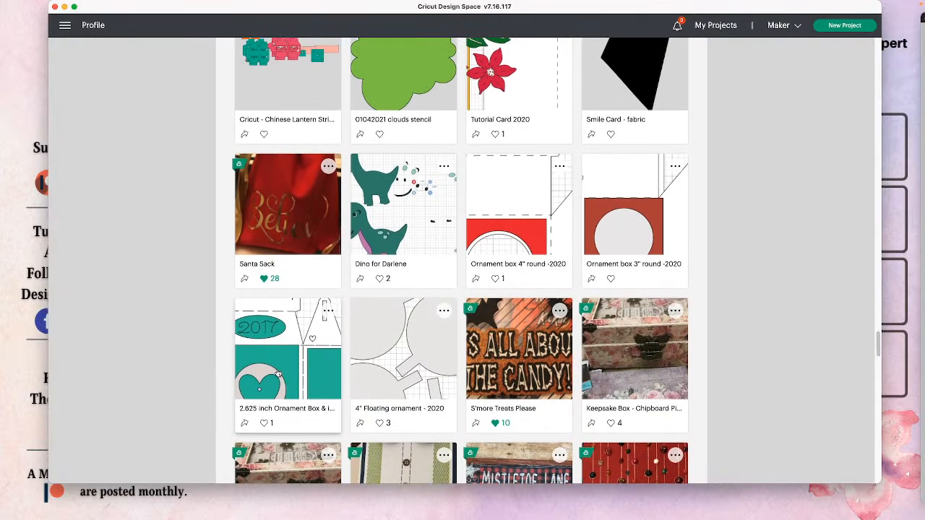
scroll(278, 373, up, 6)
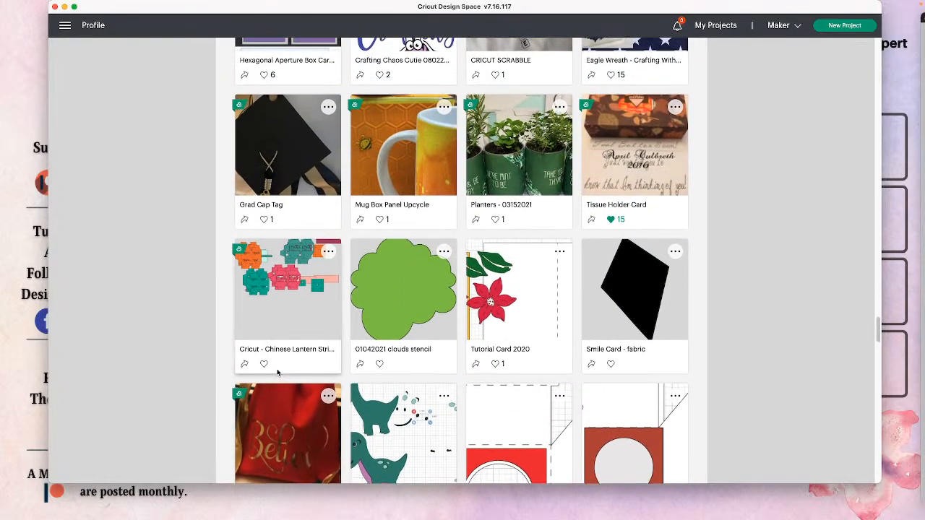
scroll(278, 373, up, 7)
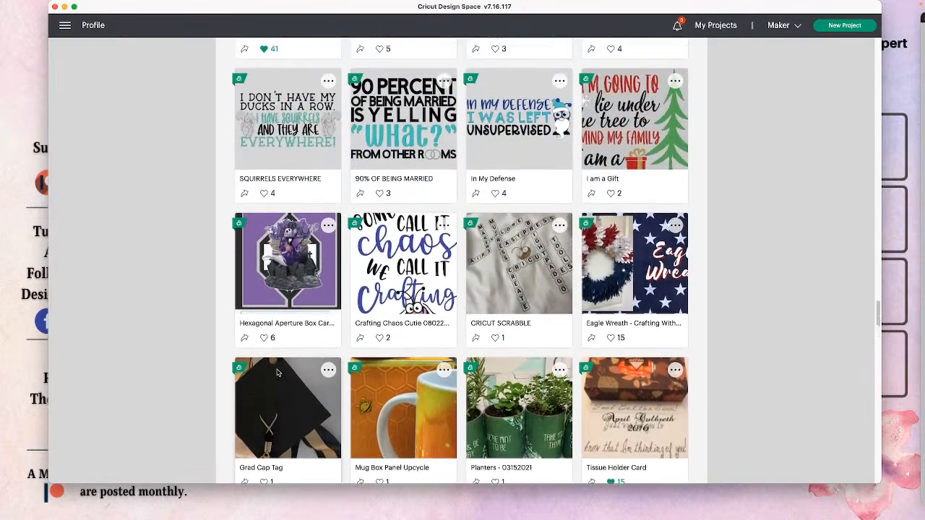
scroll(278, 373, up, 10)
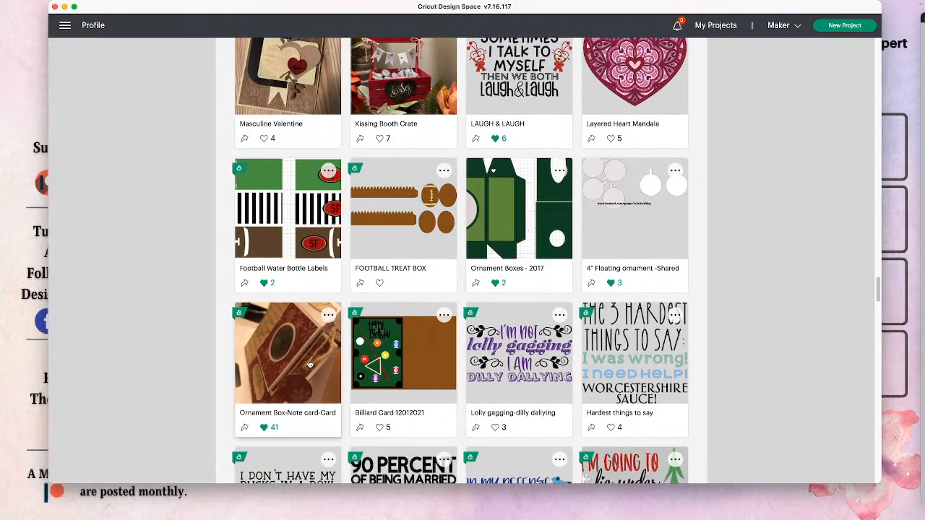
- Review the more recent shared projects, from the Ornament Box-Note card up to the 3D Poinsettia Card and Coffee Cup Card
scroll(286, 279, down, 2)
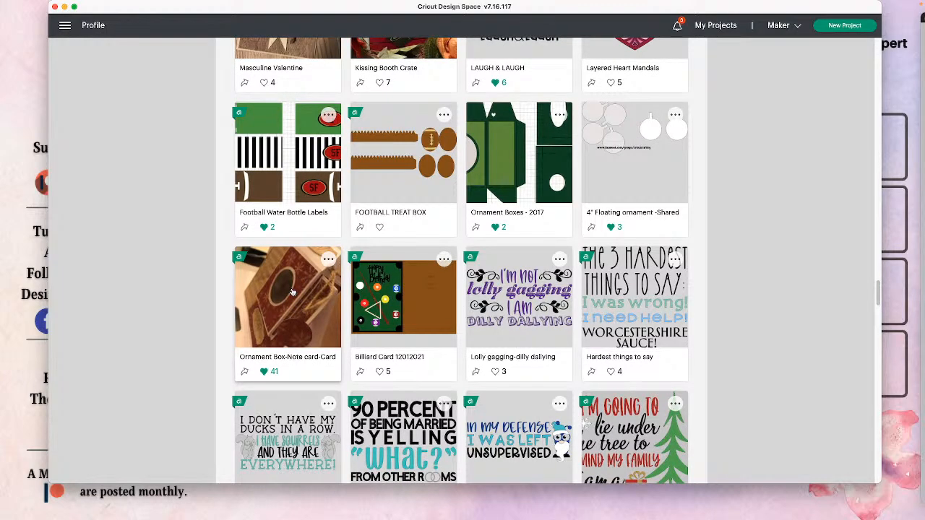
scroll(292, 291, up, 8)
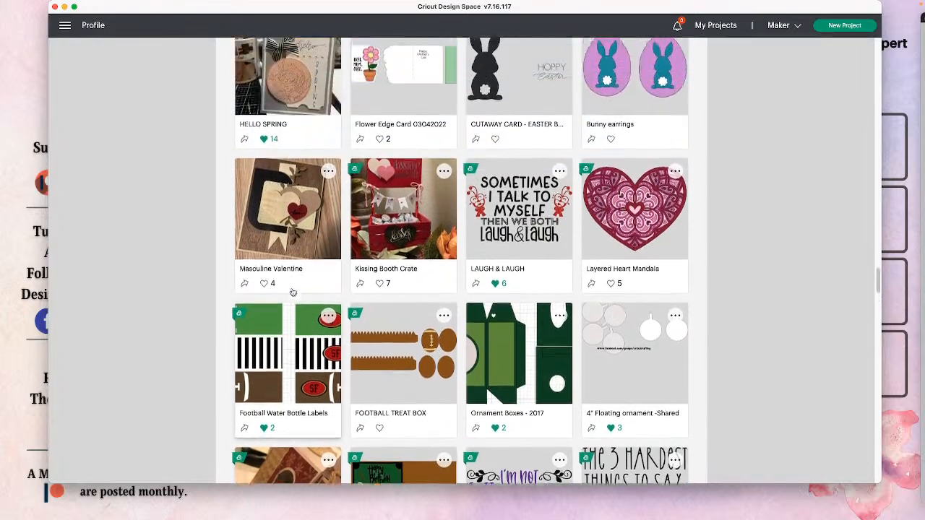
scroll(292, 291, up, 4)
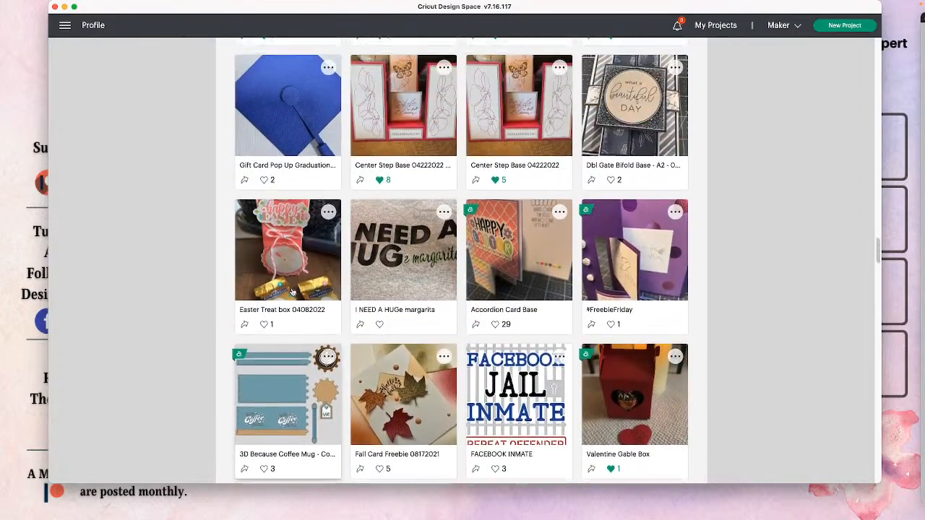
scroll(292, 291, up, 2)
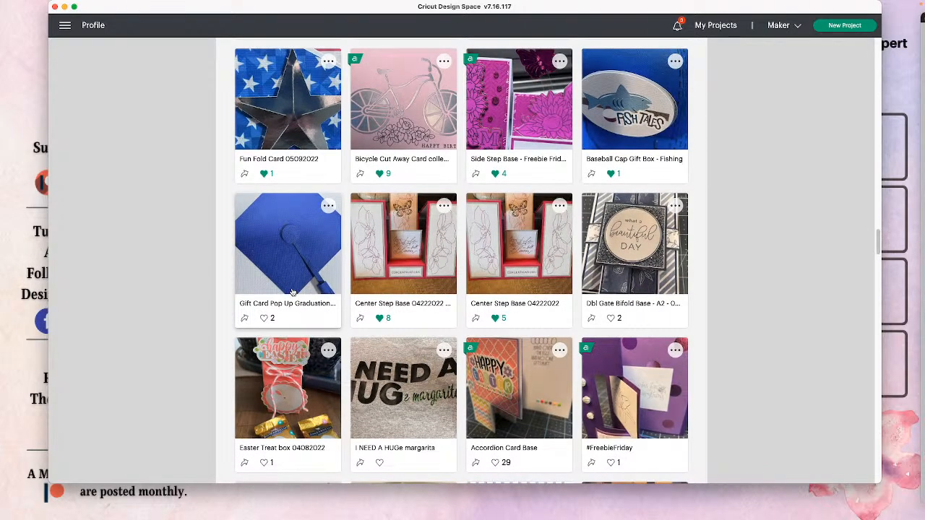
scroll(292, 291, up, 12)
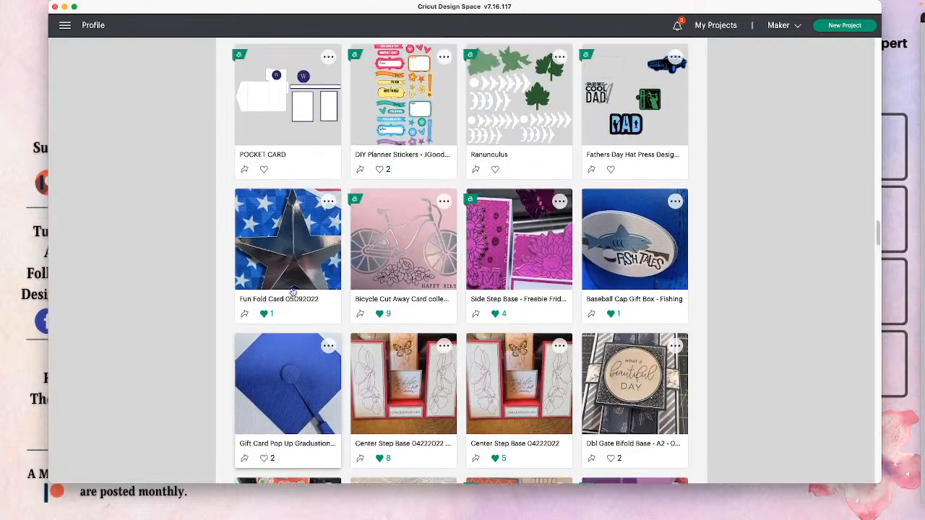
scroll(292, 292, up, 3)
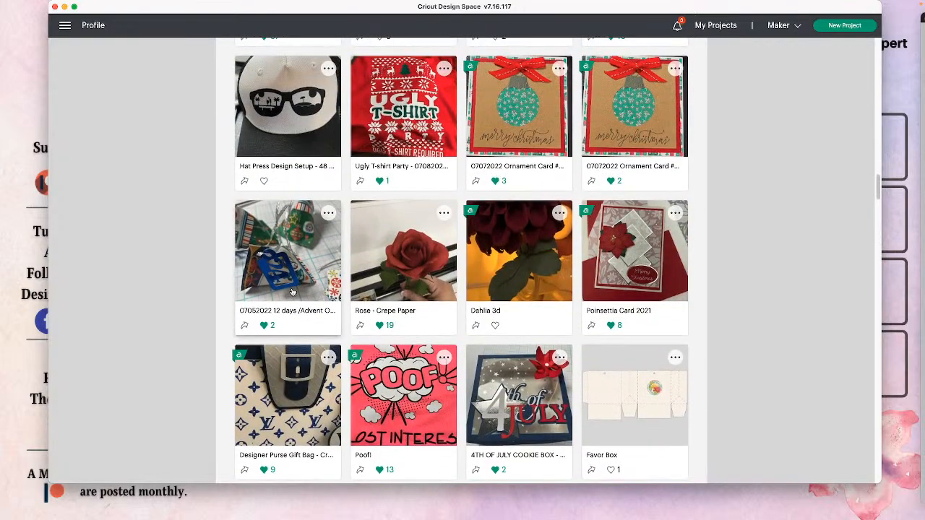
scroll(292, 291, up, 3)
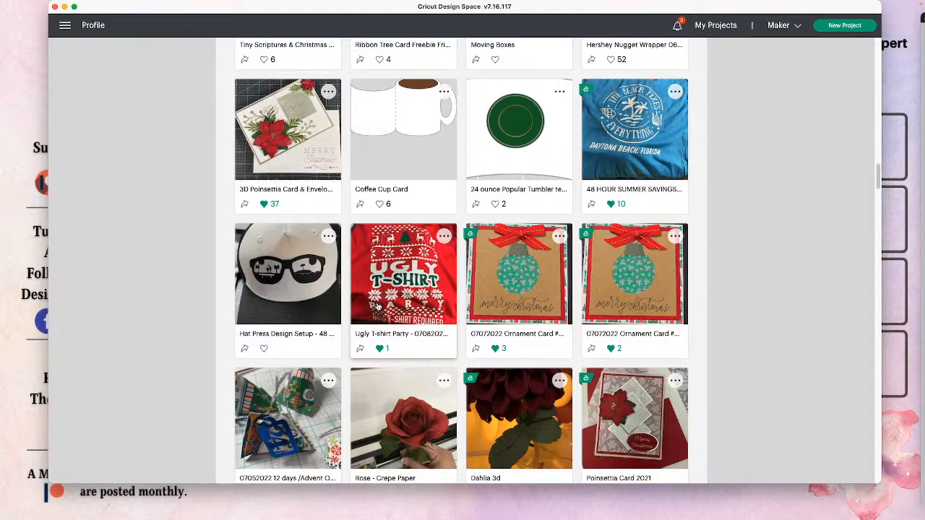
scroll(376, 307, down, 1)
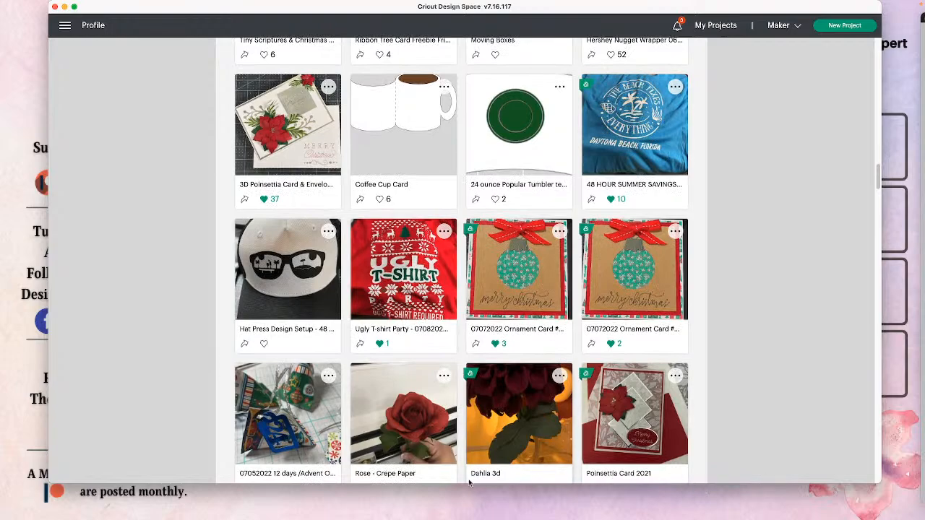